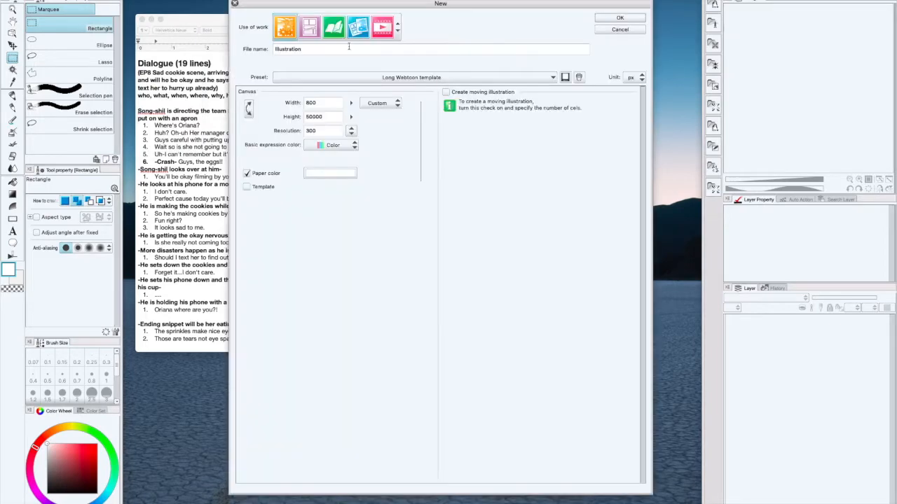
- Set the new document's use of work to the blue comic type with pixel-based canvas and multiple-page settings
left_click(309, 28)
left_click(335, 30)
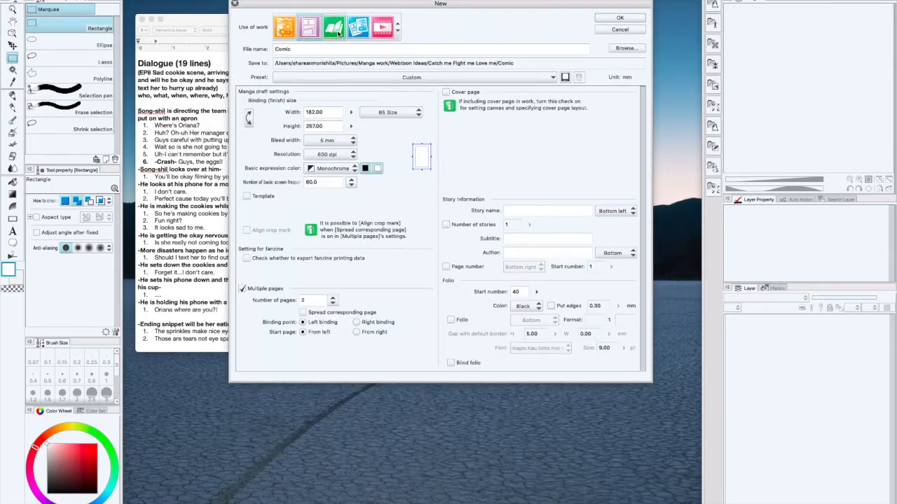
left_click(358, 29)
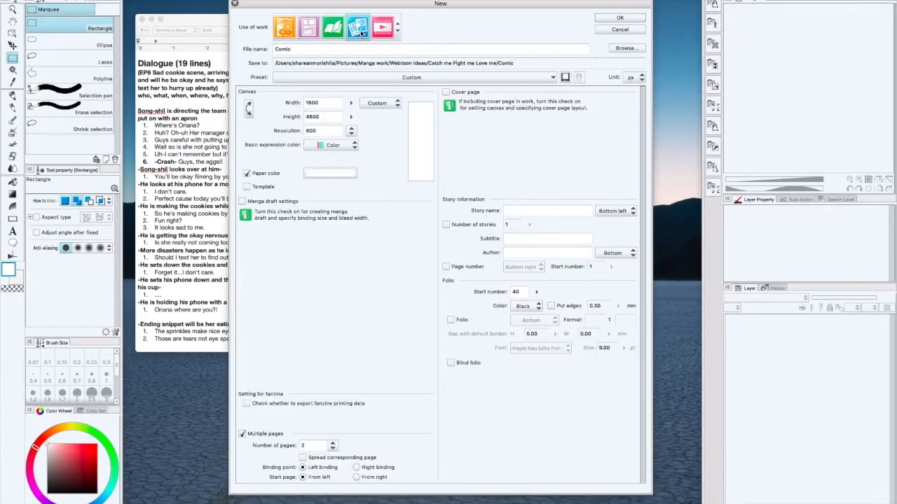
- Create a folder named CF EP8 inside "Catch me Fight me Love me" and choose it as the save location
left_click(625, 48)
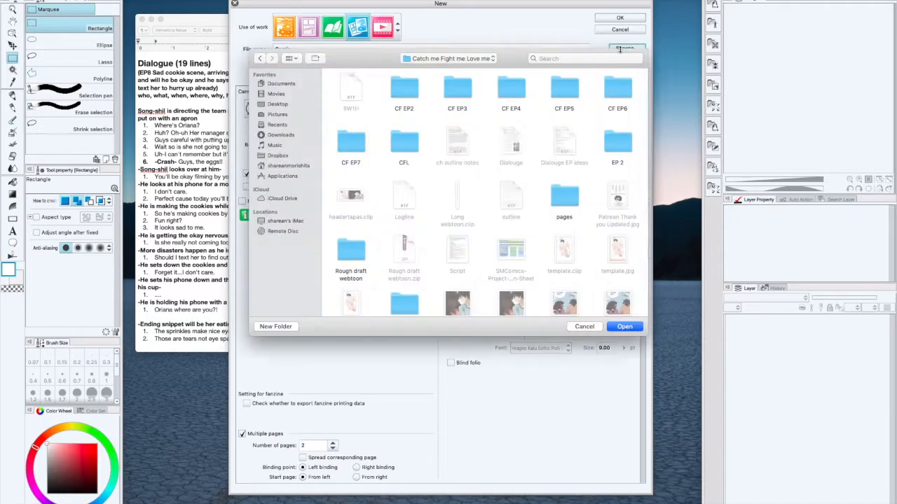
left_click(274, 326)
type("CF EP8")
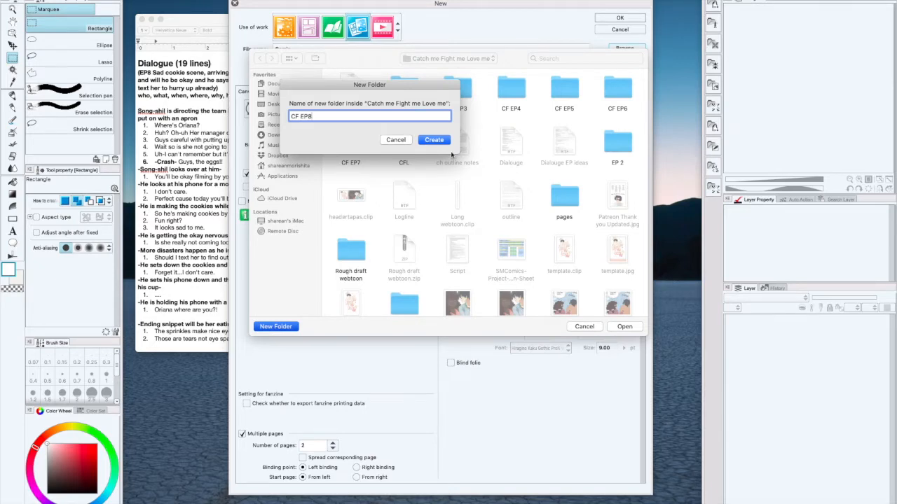
key("Return")
left_click(259, 58)
double_click(403, 145)
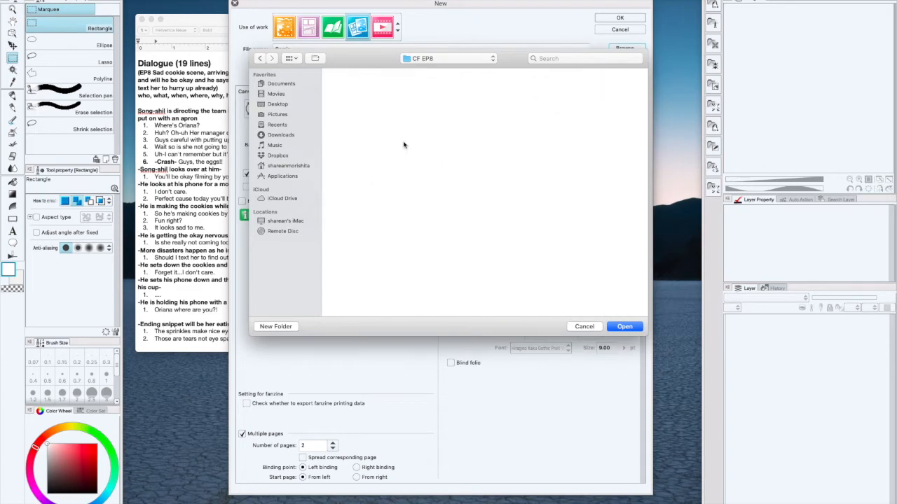
left_click(624, 326)
- Name the work Ep8, keep the Custom preset, and create the multi-page file
double_click(269, 49)
type("CFL ep8")
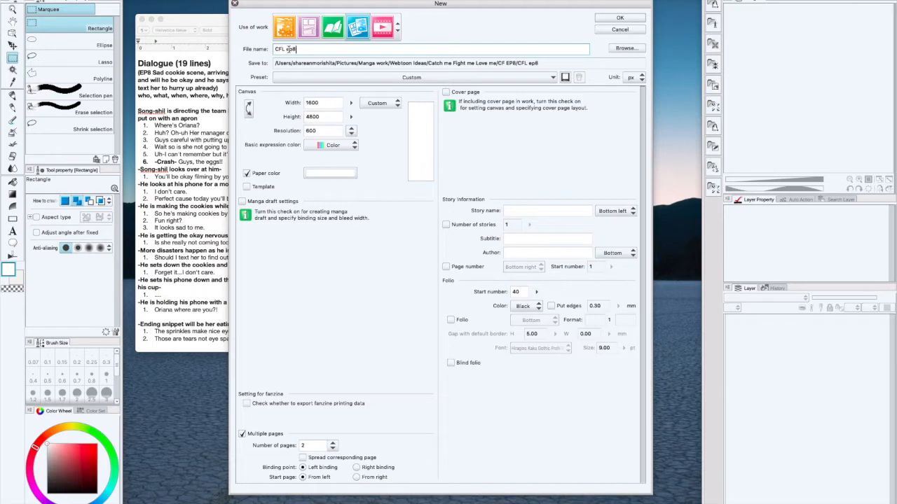
double_click(257, 50)
type("Ep8")
left_click(394, 78)
left_click(394, 78)
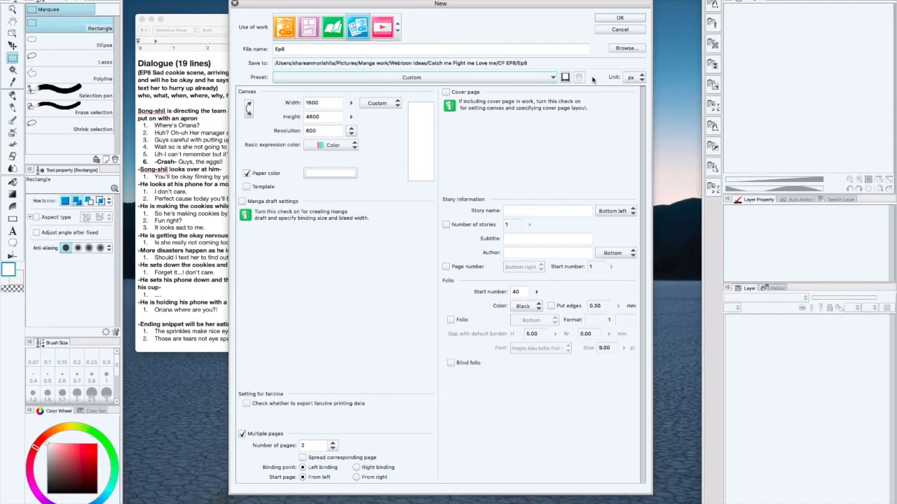
left_click(615, 18)
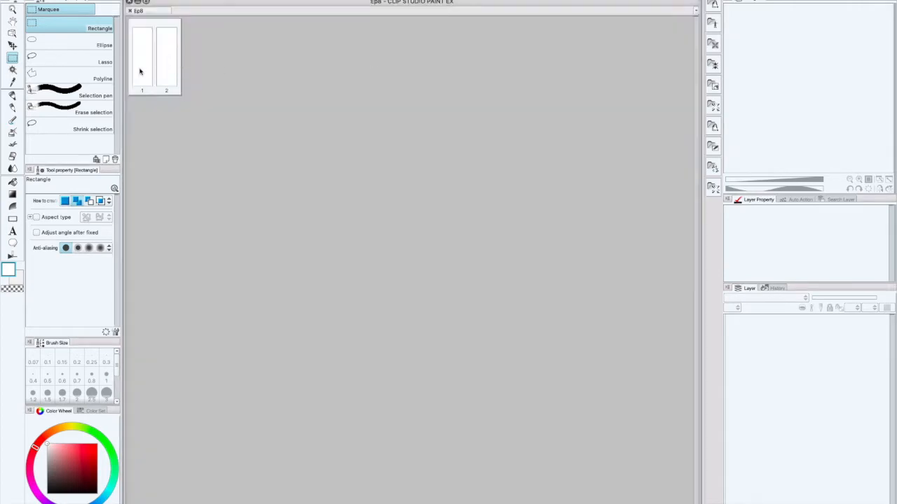
- Open page 1 and place the "bluelineGOLDENBW webtoon long" framing template on its canvas
double_click(140, 72)
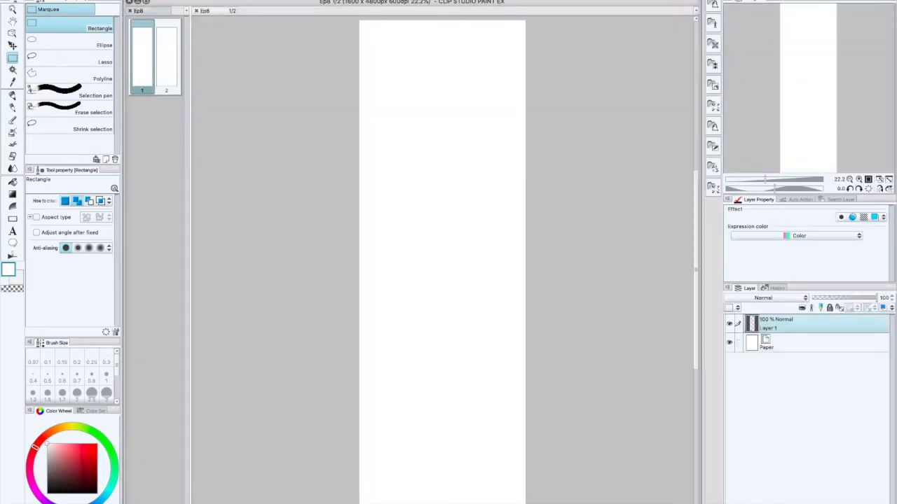
left_click(713, 166)
left_click(604, 83)
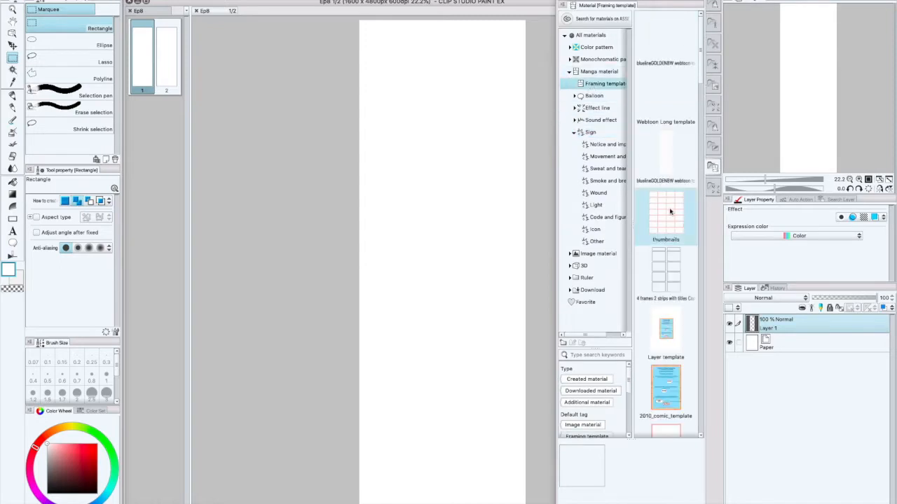
left_click_drag(666, 156, 436, 208)
left_click_drag(478, 169, 480, 169)
- Run the Webtoon Frames auto action and move the blueline template layer above the Frame 1 folder
left_click(796, 200)
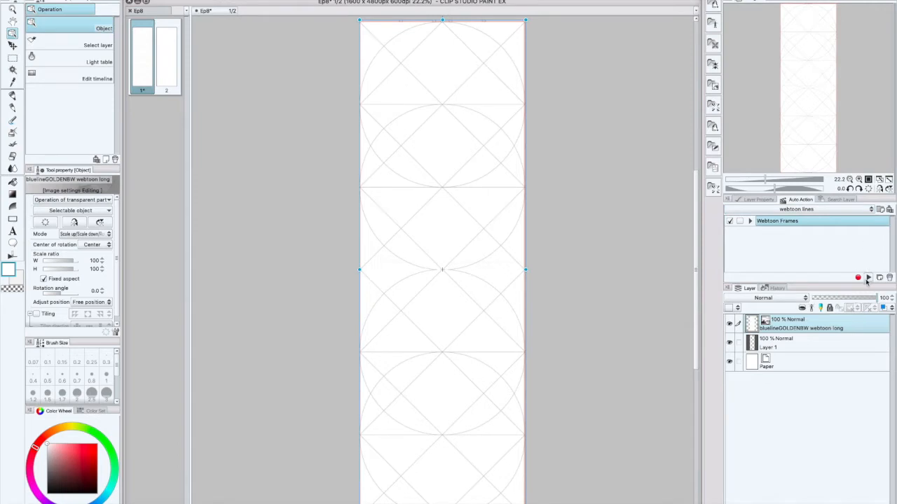
left_click(868, 278)
left_click(745, 324)
left_click_drag(806, 343, 839, 320)
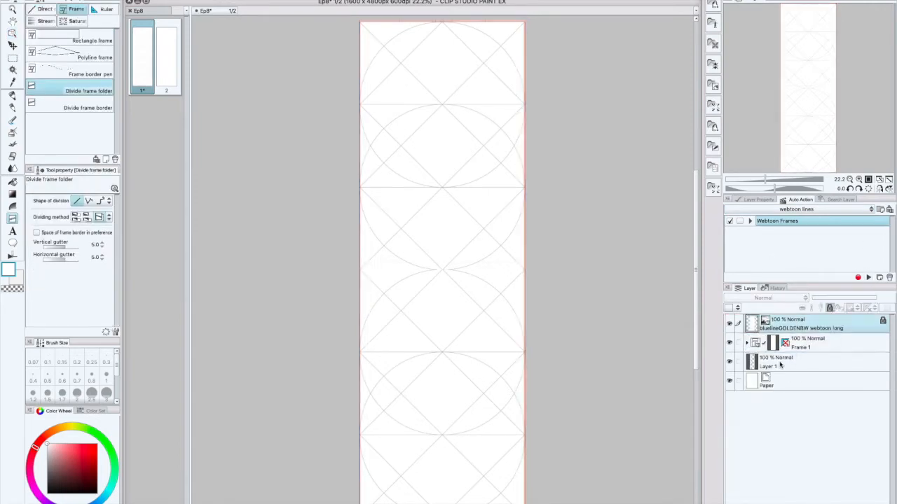
- Expand the Frame 1 folder, select Layer 5 inside it, and save and close page 1
left_click(800, 361)
left_click(747, 343)
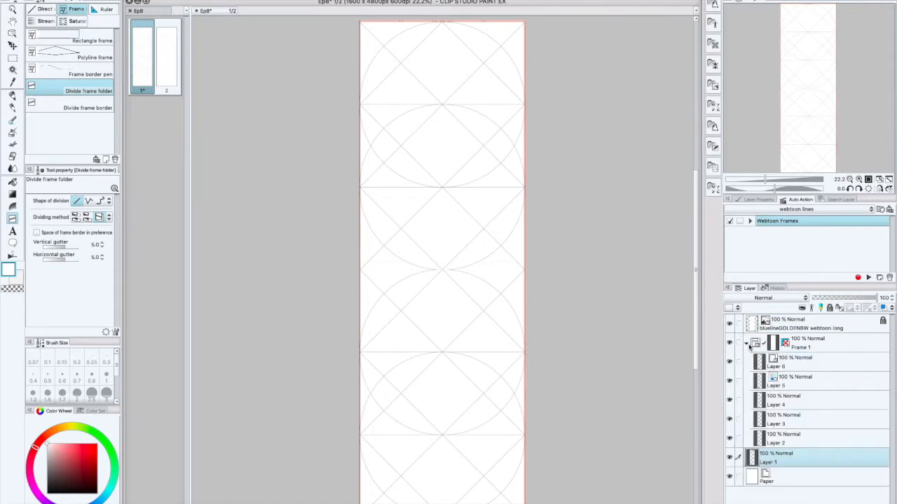
left_click(809, 387)
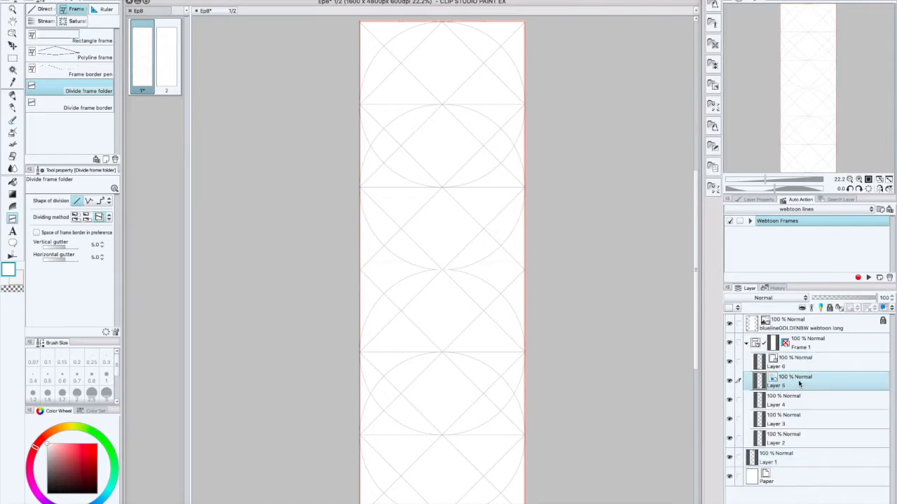
key("ctrl+s")
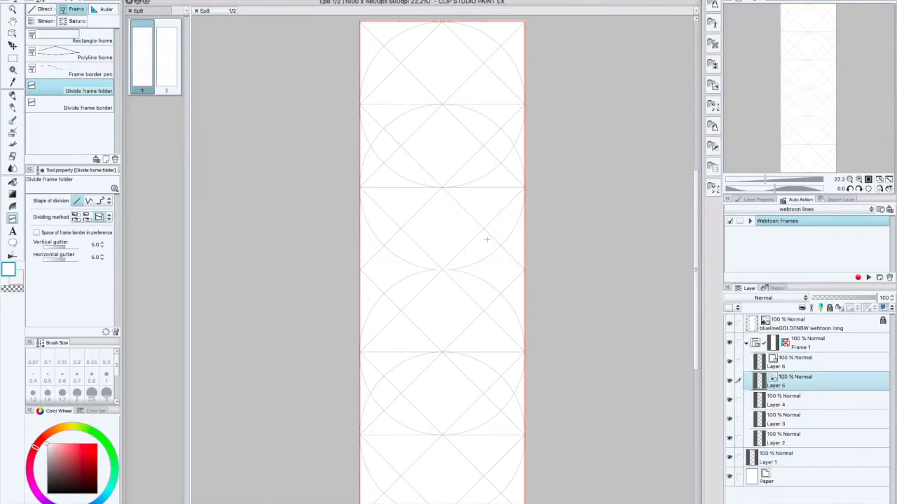
key("super+w")
- Duplicate the prepared page 1, and duplicate the two prepared pages together to make four
right_click(148, 60)
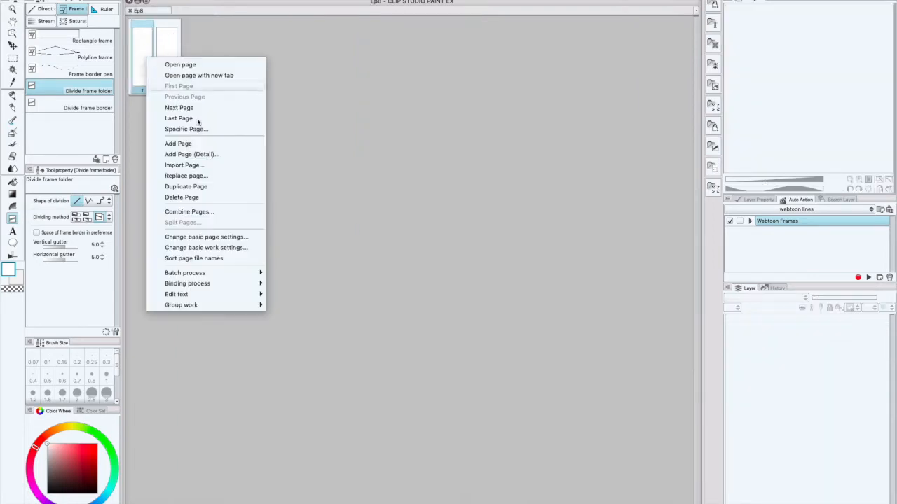
left_click(199, 187)
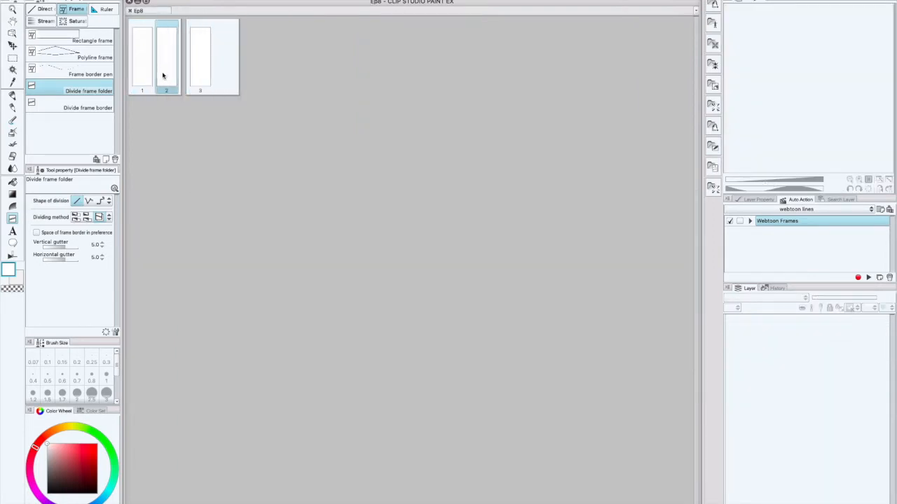
right_click(147, 74)
left_click(199, 202)
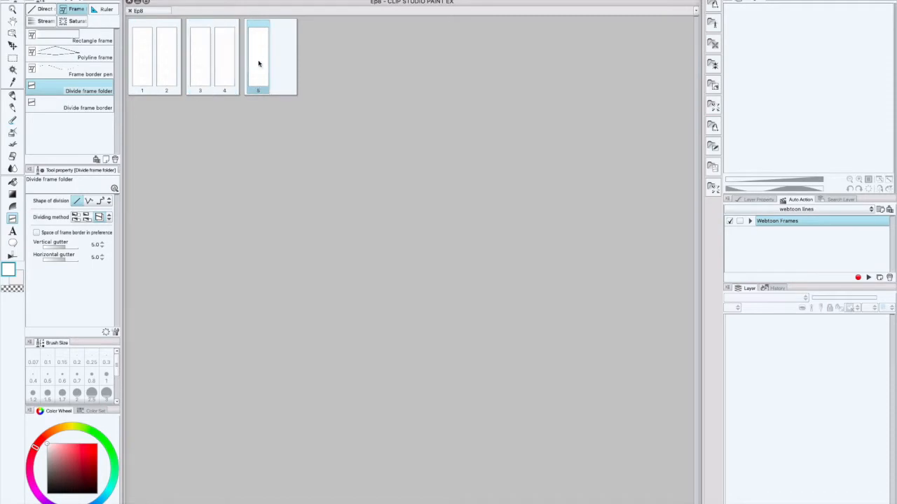
- Delete the blank page 5 from the work
right_click(259, 63)
left_click(294, 200)
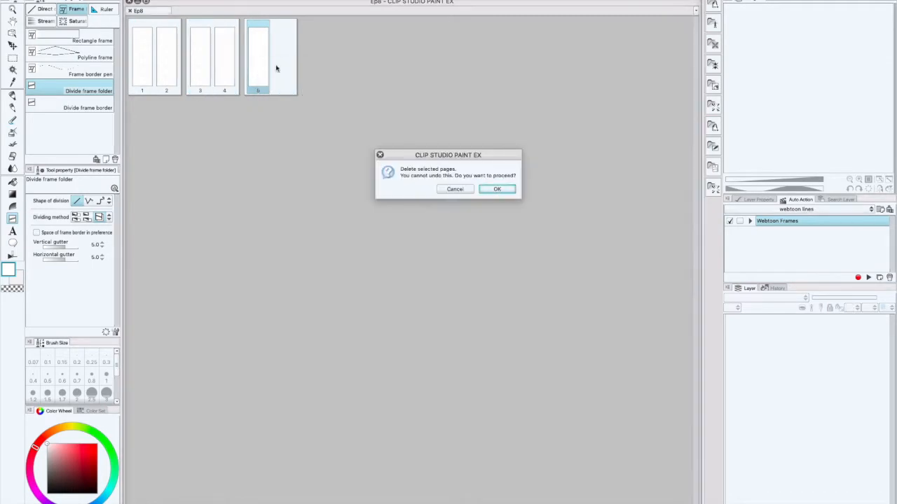
left_click(498, 190)
- Open pages 4, 3 and 2 to check the duplicated contents, and close them without saving
left_click(228, 65)
double_click(228, 65)
double_click(138, 133)
double_click(164, 66)
key("super+w")
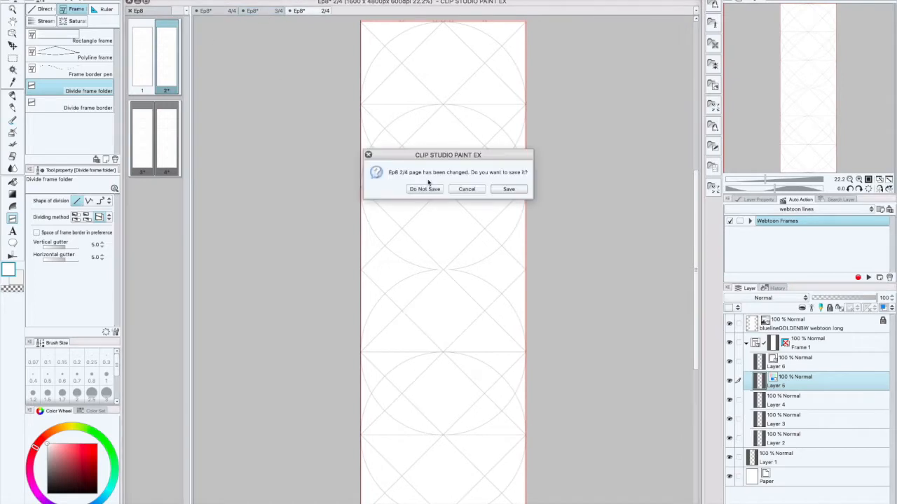
left_click(425, 190)
left_click(423, 189)
left_click(423, 189)
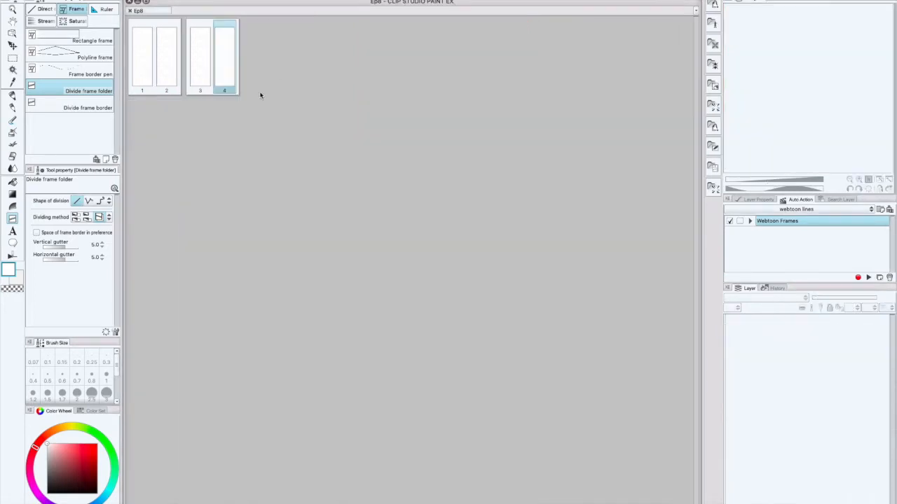
- Duplicate pages 1 to 4, and duplicate the resulting pages 1 to 8 to reach 16 pages
right_click(146, 70)
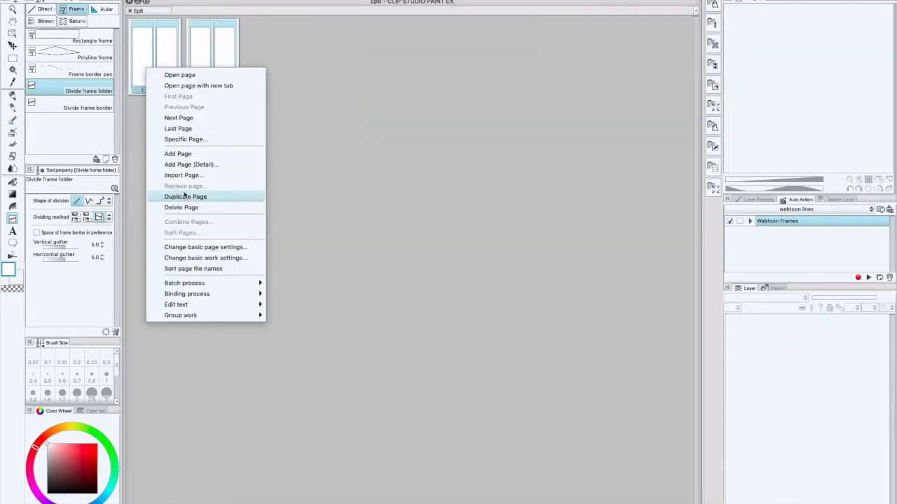
left_click(185, 197)
left_click(143, 84, "shift")
right_click(143, 84)
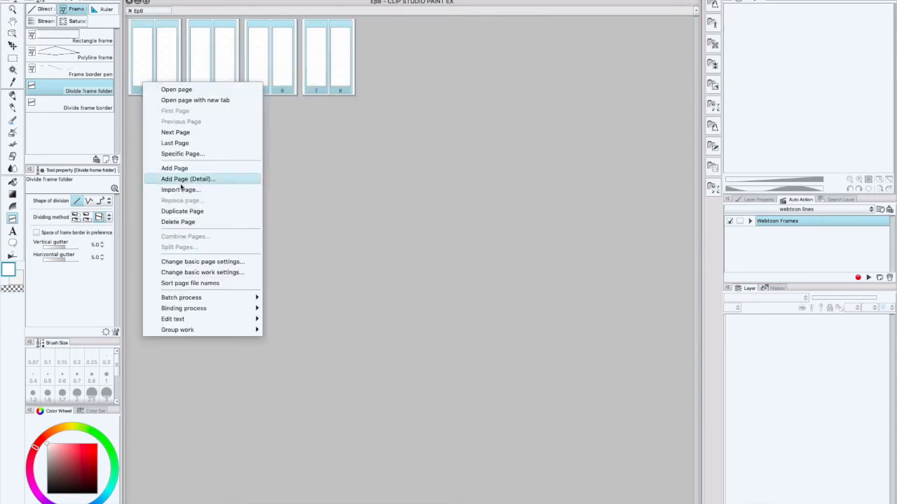
left_click(183, 211)
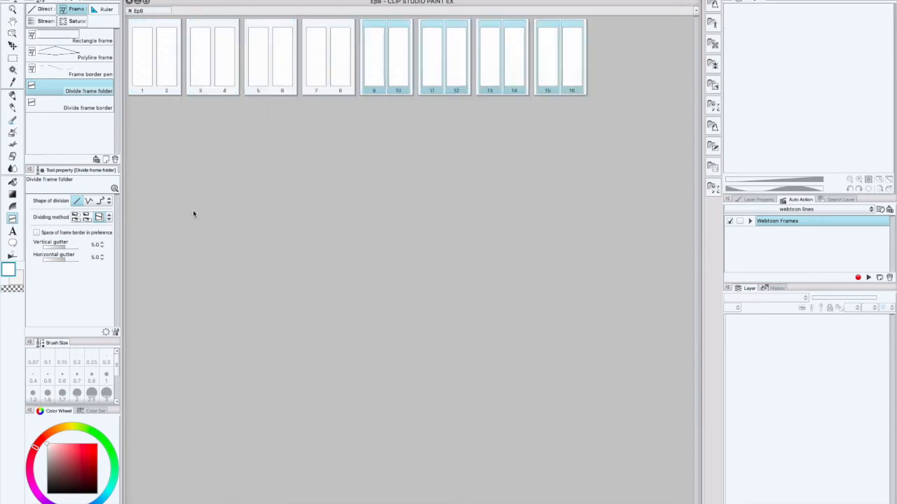
- Duplicate pages 13 to 16 to extend the work to 20 pages
right_click(370, 73)
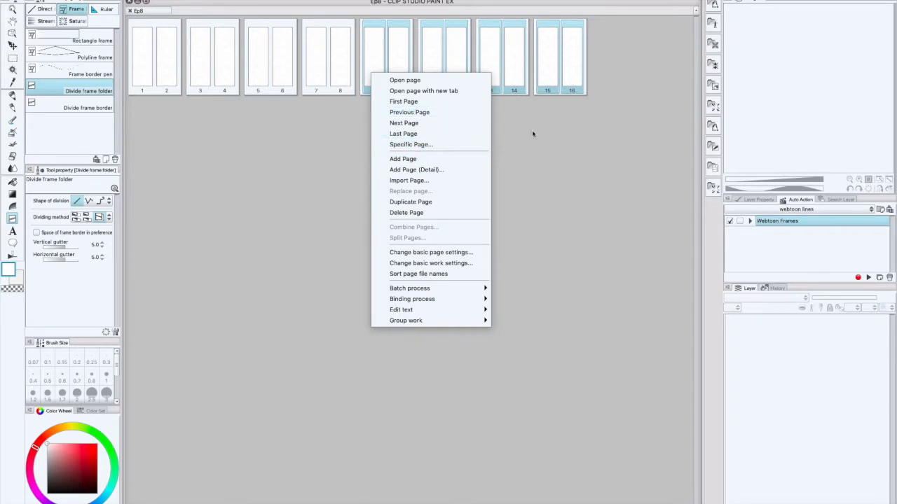
left_click(495, 77)
left_click(494, 77)
left_click(568, 84, "shift")
right_click(568, 83)
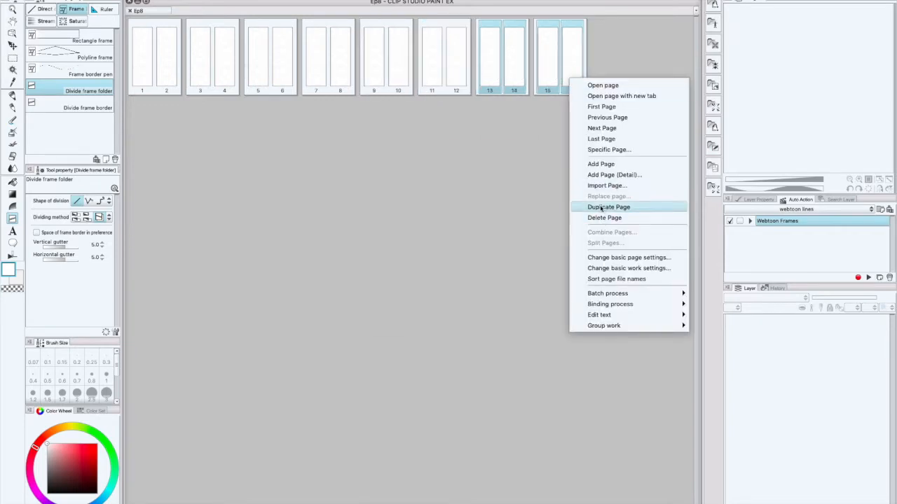
left_click(600, 208)
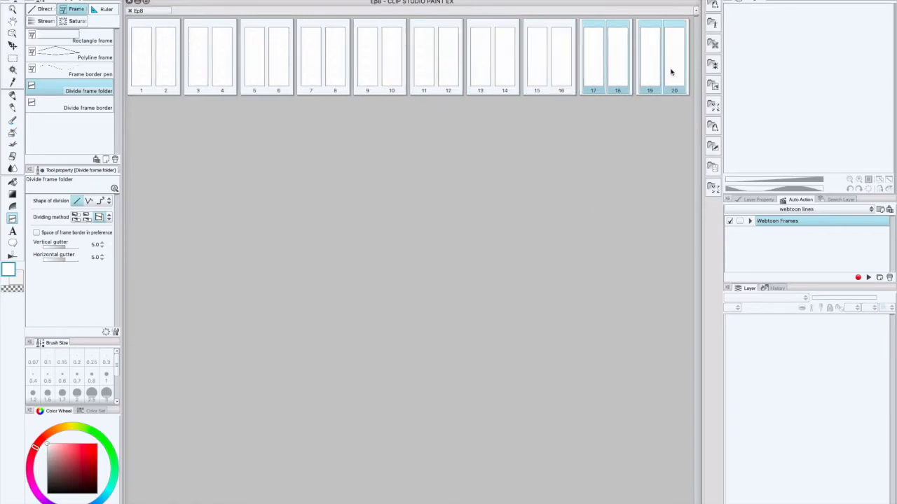
- Duplicate page 20 to add a twenty-first page
left_click(671, 73)
right_click(671, 70)
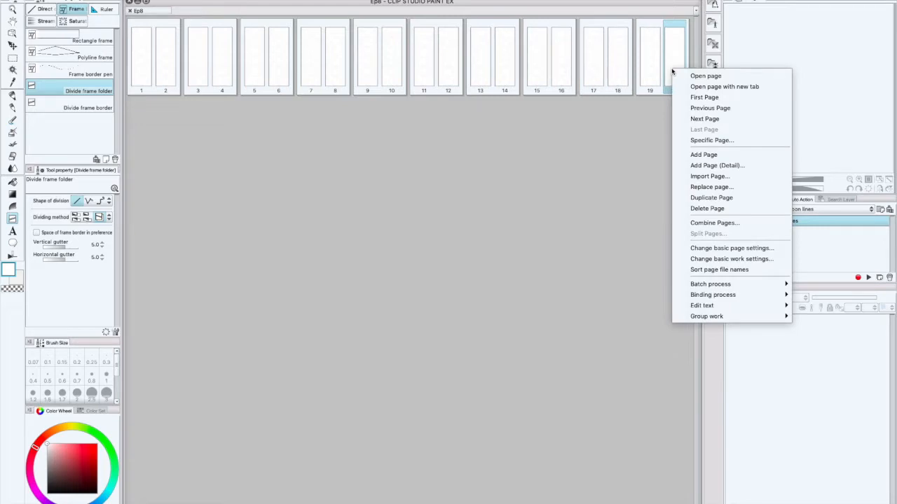
left_click(709, 198)
left_click(309, 500)
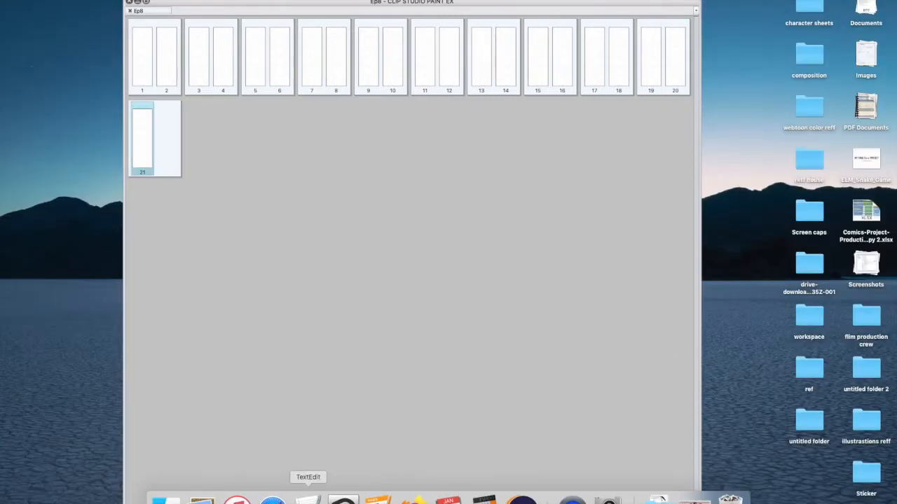
left_click(559, 133)
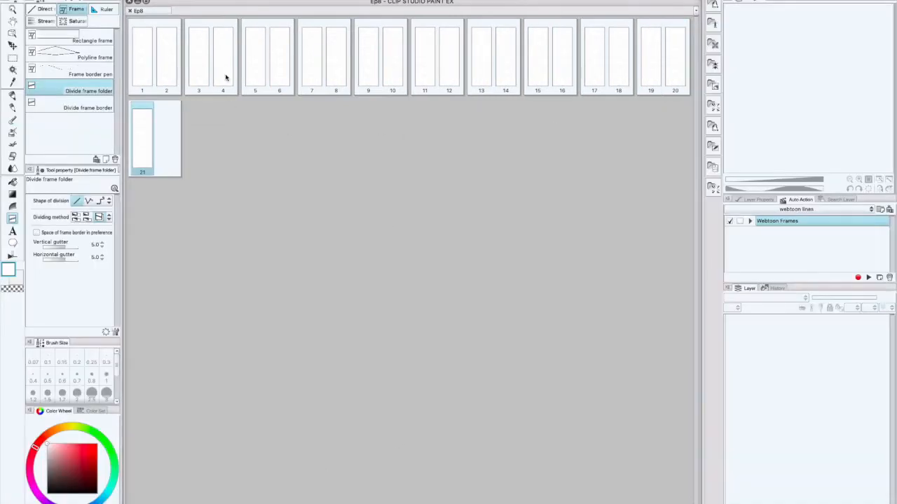
left_click(143, 74)
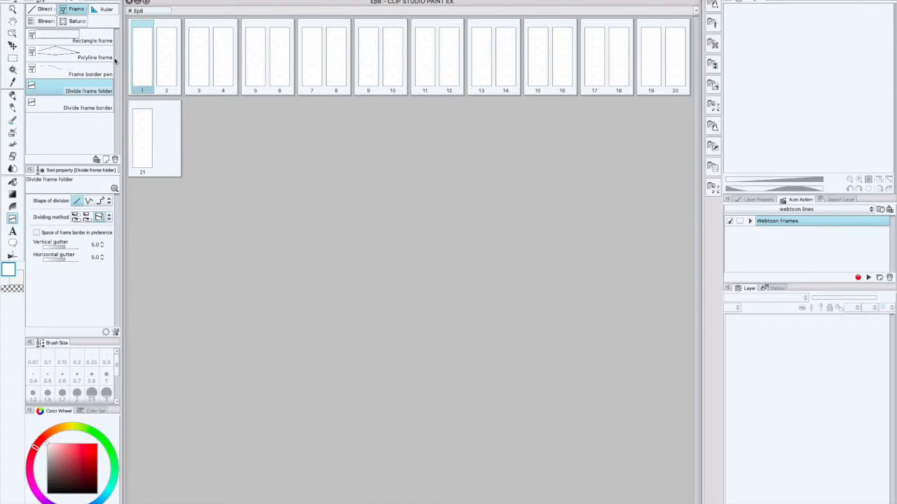
right_click(136, 62)
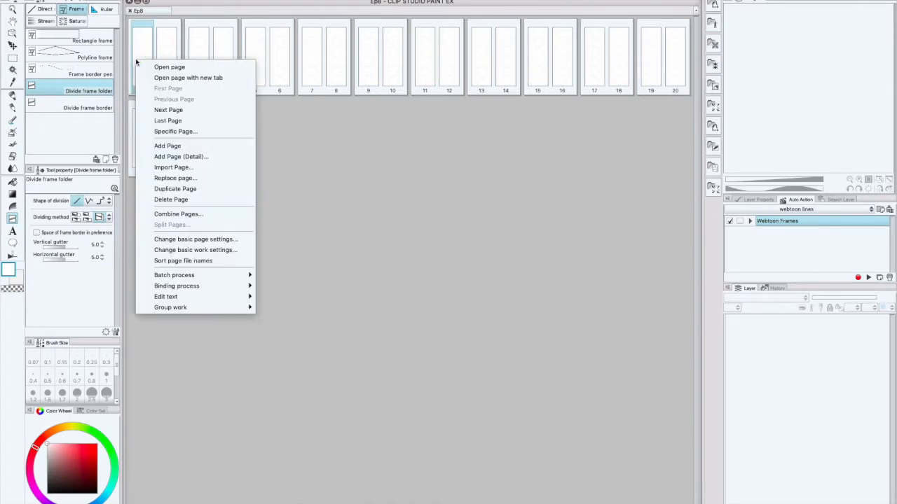
left_click(375, 183)
left_click(126, 1)
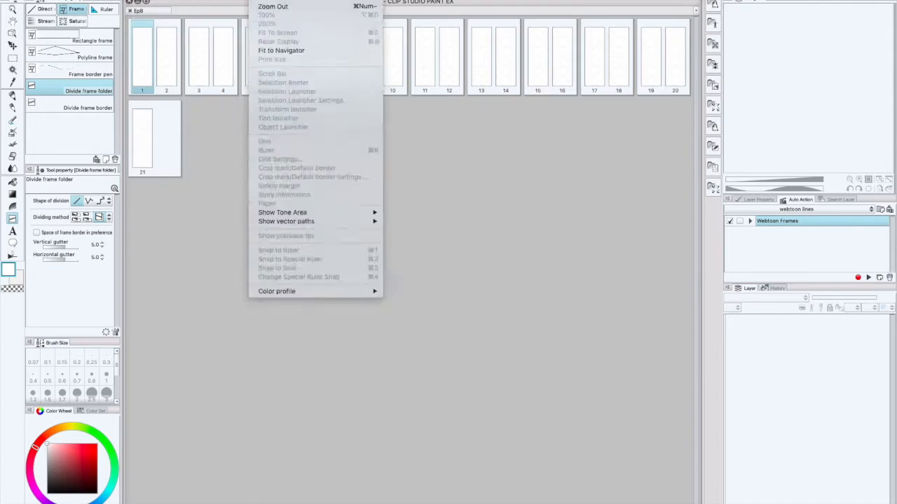
mouse_move(309, 1)
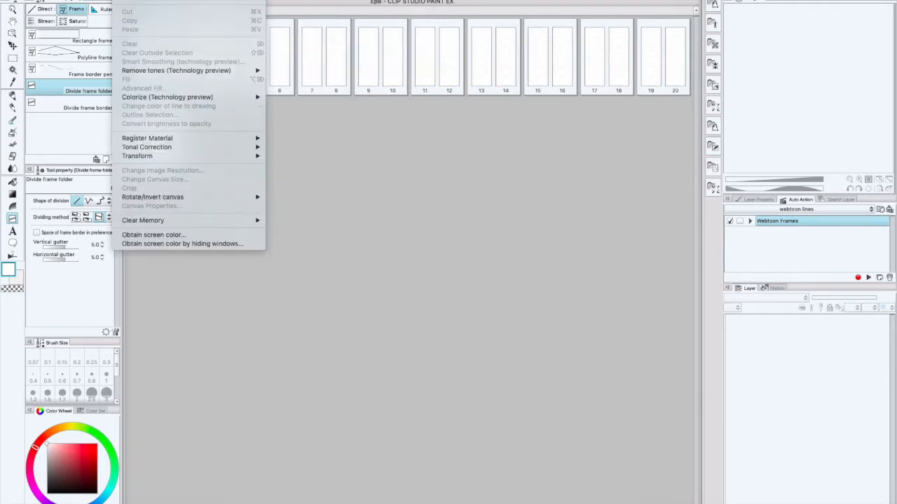
mouse_move(143, 0)
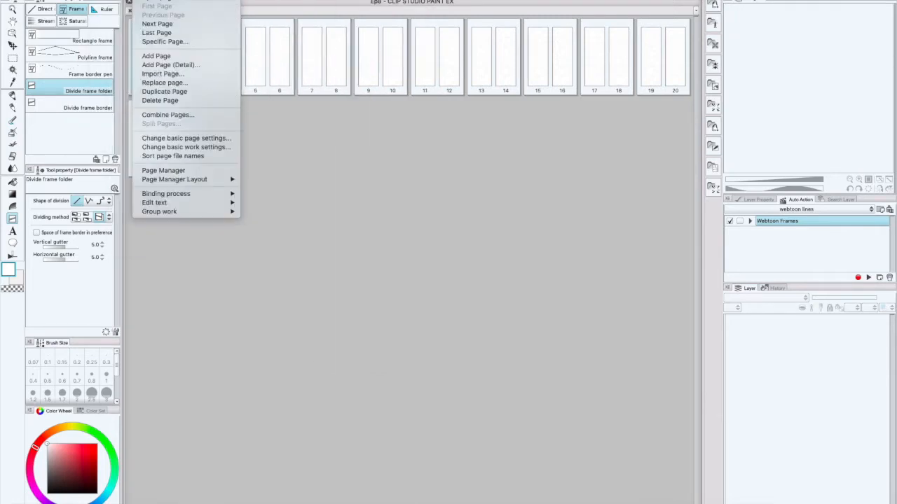
- Open the story editor for the whole work and activate the Text tool
mouse_move(177, 203)
left_click(262, 204)
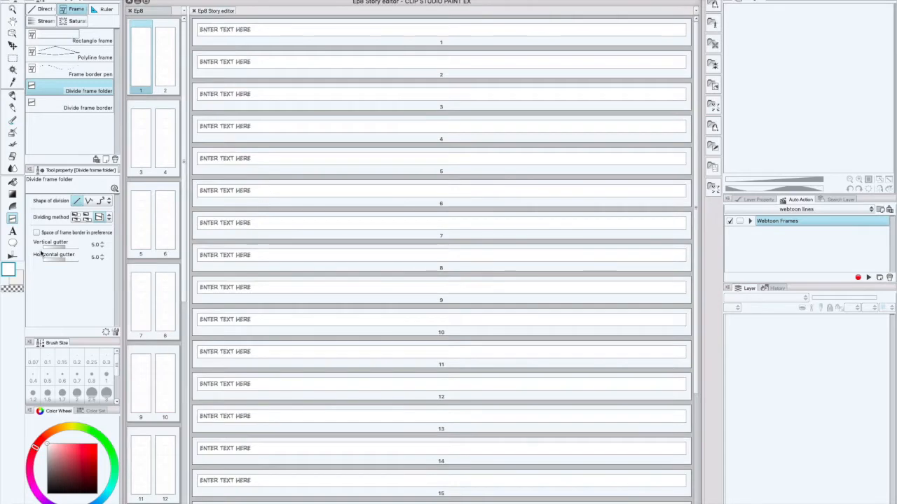
left_click(12, 231)
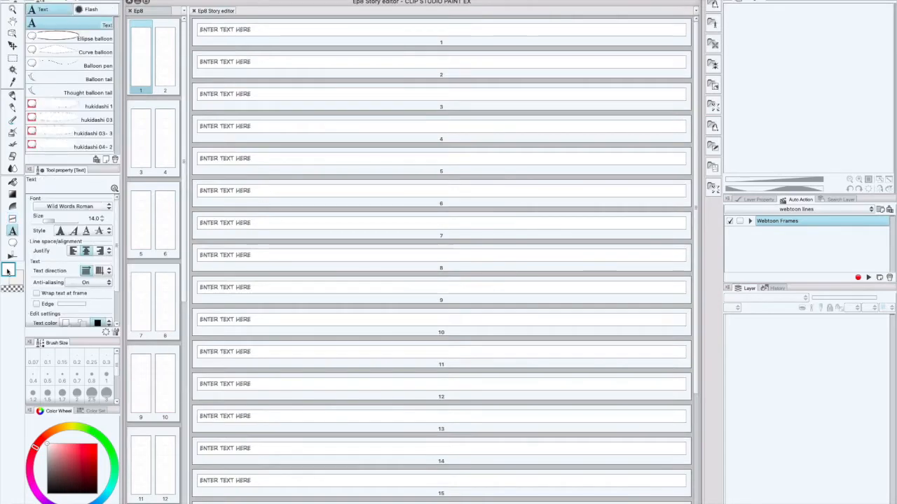
- Set the main drawing colour to black so the text colour is black
left_click(17, 280)
left_click_drag(52, 445, 40, 434)
left_click(38, 441)
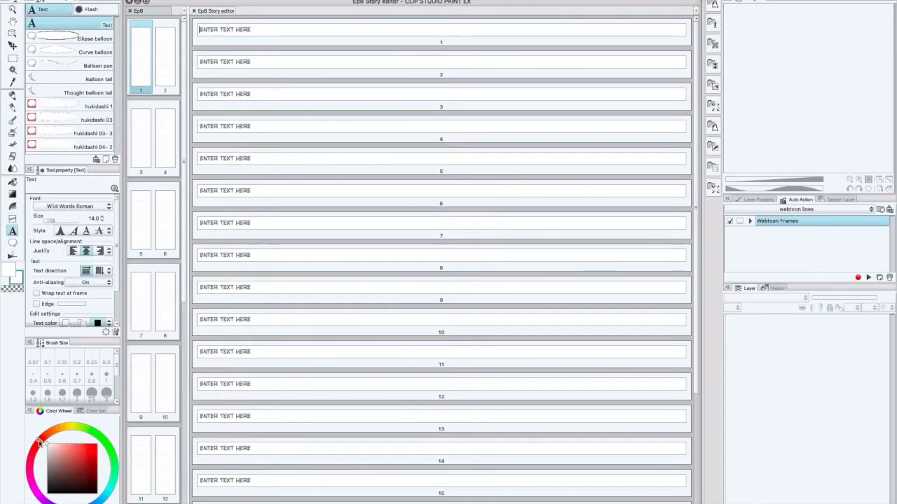
left_click(8, 265)
left_click(14, 277)
left_click(9, 266)
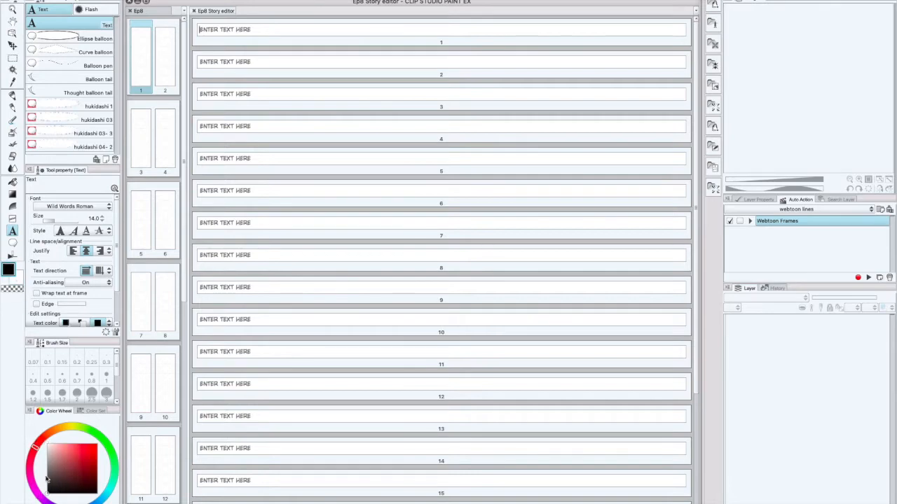
- Filter the Text tool's font list to the Manga text group, keeping Wild Words Roman as the font
left_click(71, 206)
left_click(72, 335)
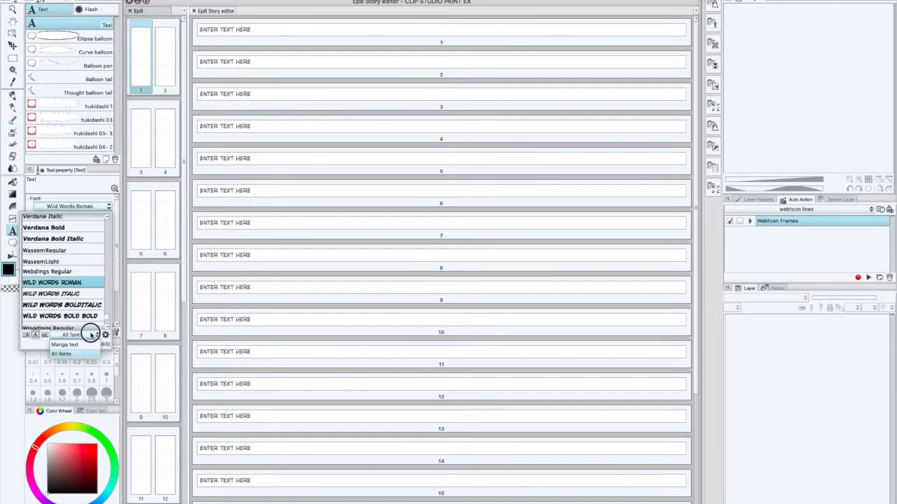
left_click(70, 344)
left_click(68, 209)
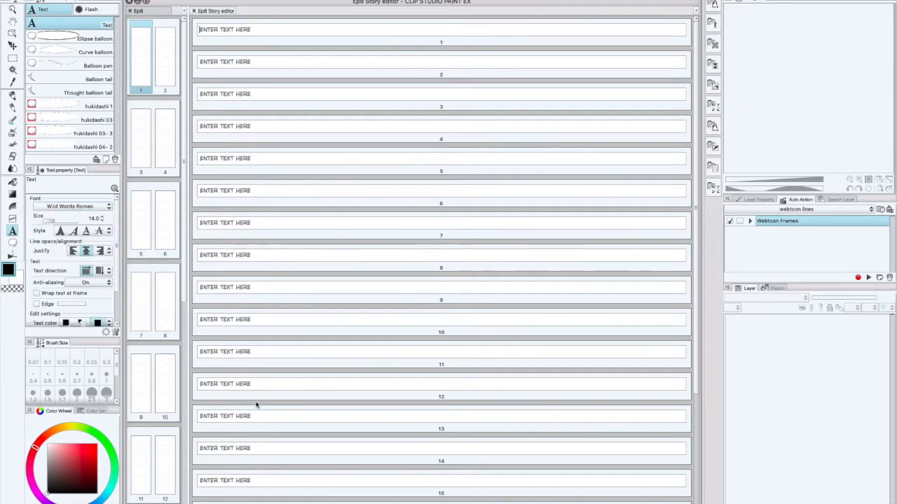
- Switch to the Dialouge text document and remove the list numbering from the first six dialogue lines
left_click(392, 483)
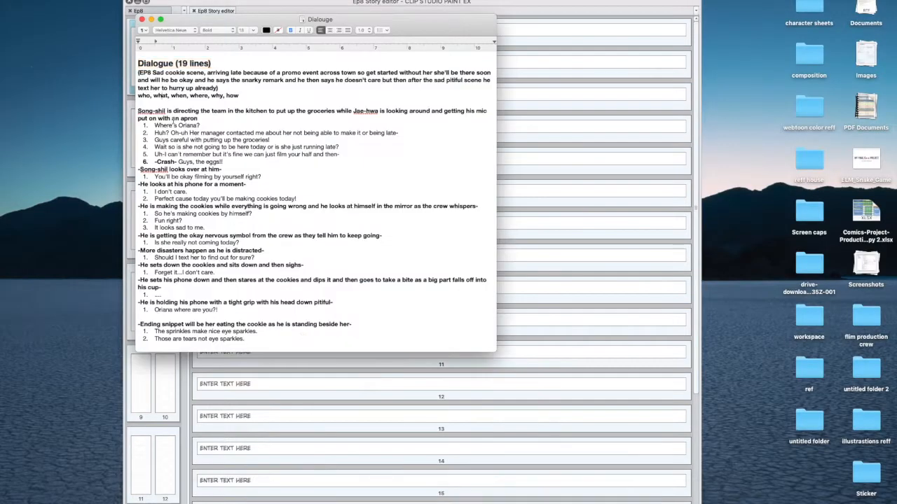
left_click(151, 124)
left_click(226, 162, "shift")
left_click(380, 30)
left_click(392, 28)
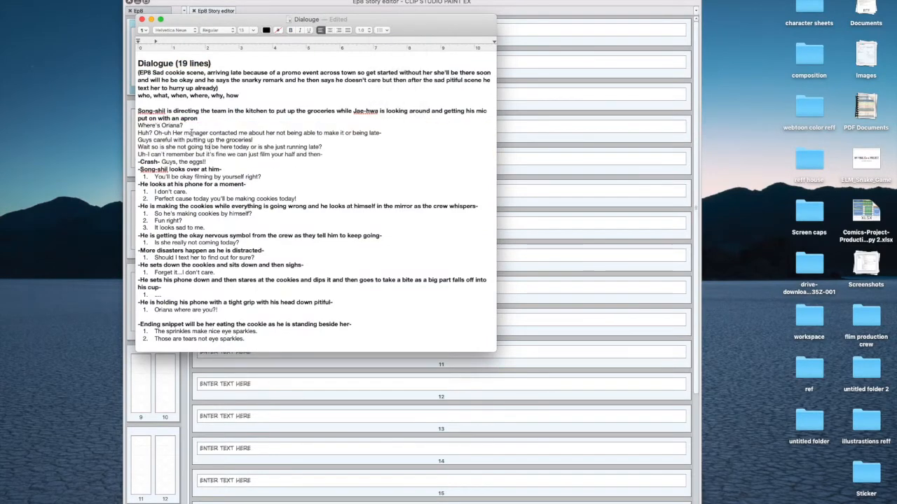
- Copy the first two dialogue lines from the document and paste them into page 1 of the story editor in Clip Studio Paint
left_click_drag(139, 126, 381, 133)
key("super+Tab")
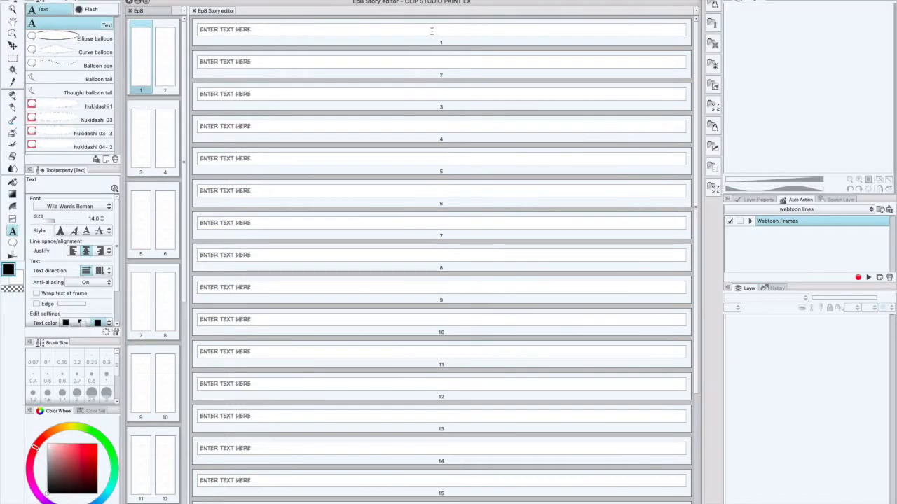
left_click(430, 37)
type("Where's Oriana? Huh? Oh-uh her manager contacted me about her not being able to make it or being late-")
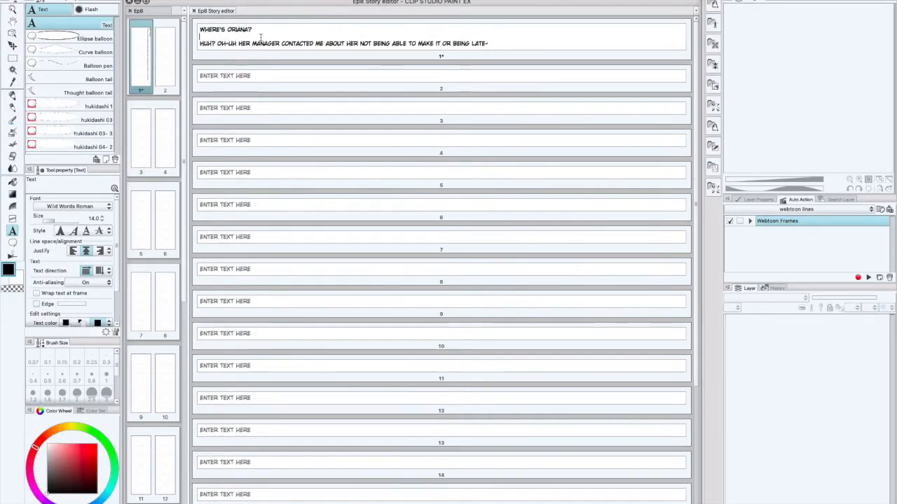
- Open page 1 beside the story editor and split "Huh?" off the second line into its own text
double_click(142, 65)
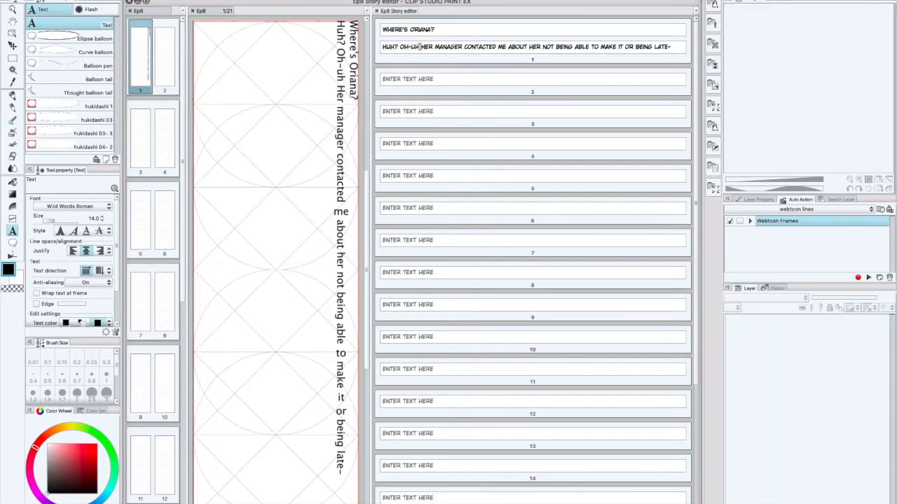
key("Return")
key("Return")
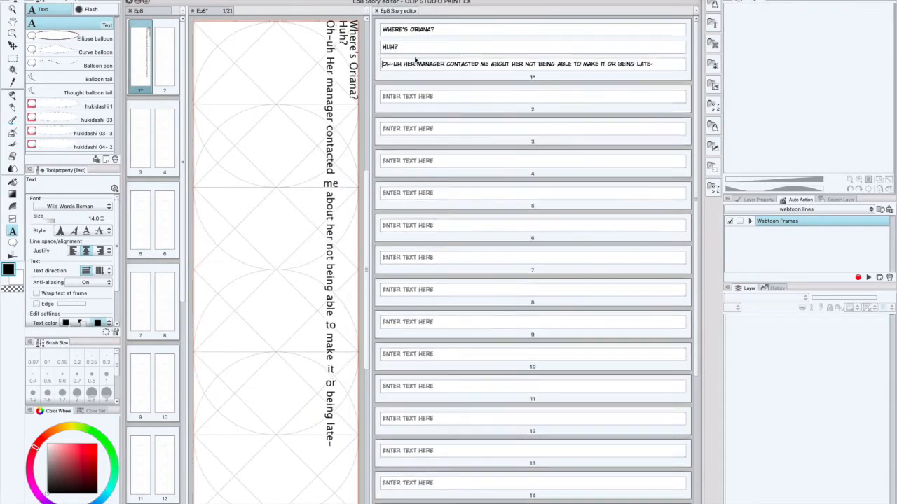
- Add line breaks on page 1: in the third text after "her", "contacted", "her", "able" and "or", and in the first after "Where's"
left_click(419, 63)
key("Return")
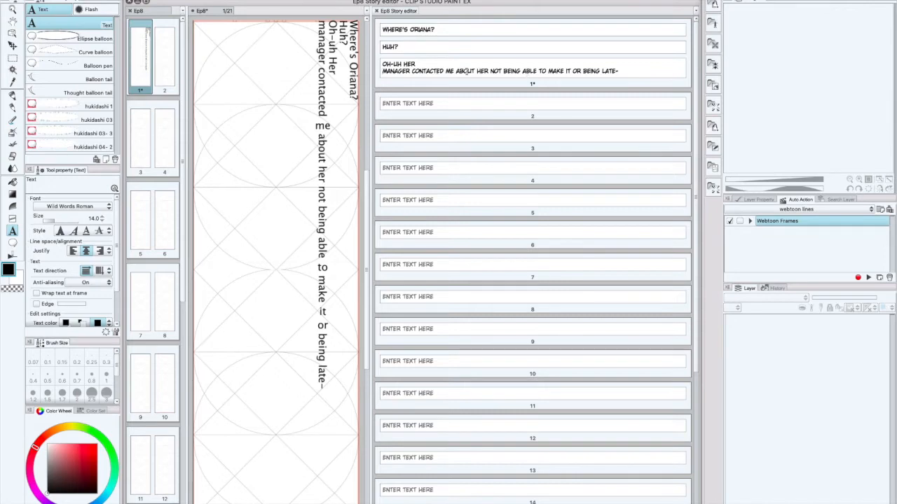
left_click(445, 71)
key("Return")
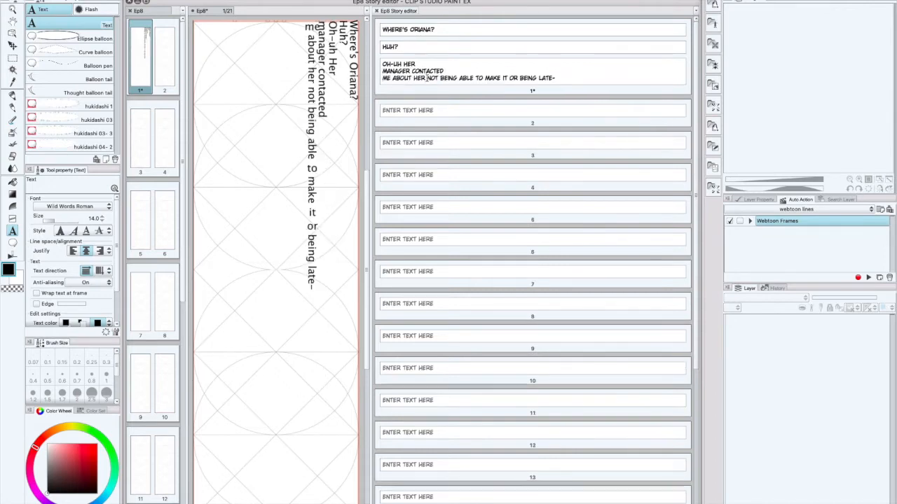
left_click(427, 78)
key("Return")
left_click(430, 84)
key("Return")
left_click(427, 92)
key("Return")
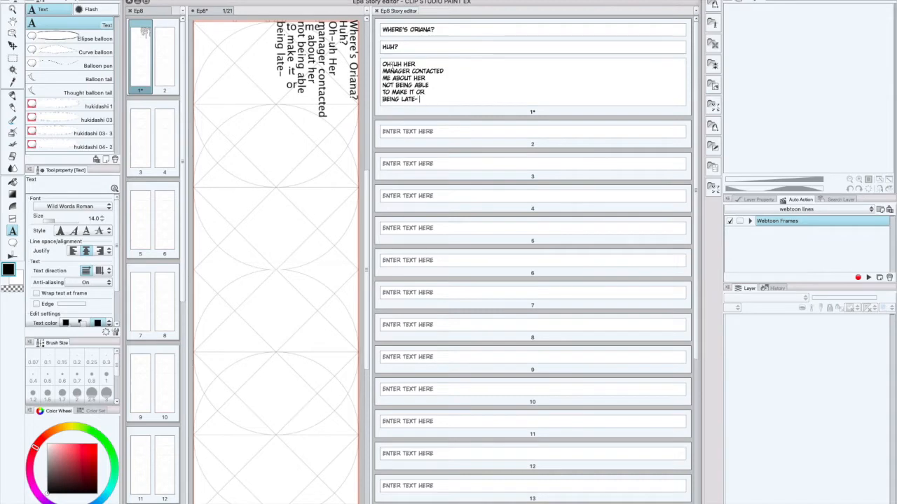
left_click(411, 29)
key("Return")
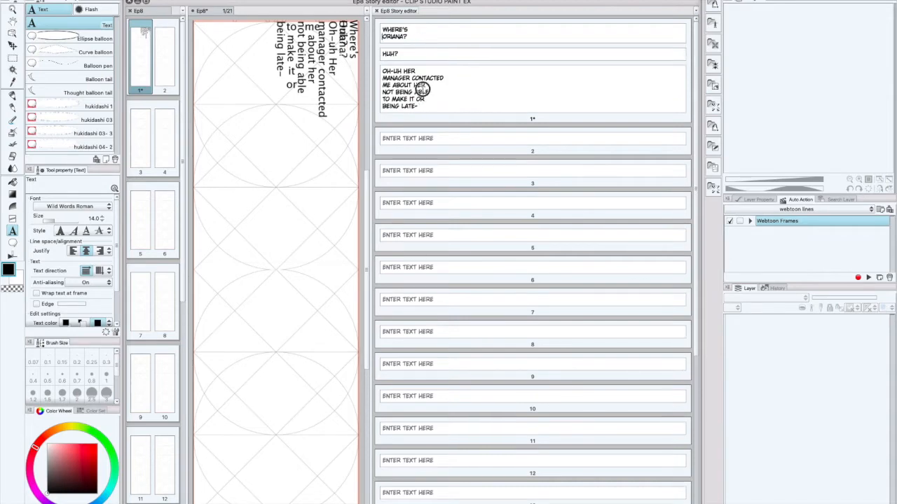
- Move the three overlapping vertical texts apart on the page 1 canvas with the Object tool
left_click(12, 32)
left_click_drag(308, 70, 253, 150)
left_click_drag(348, 39, 339, 114)
left_click_drag(343, 32, 308, 77)
- Apply the Text tool's properties to all three page 1 texts in the story editor
left_click(416, 34)
left_click_drag(416, 34, 435, 91)
right_click(446, 107)
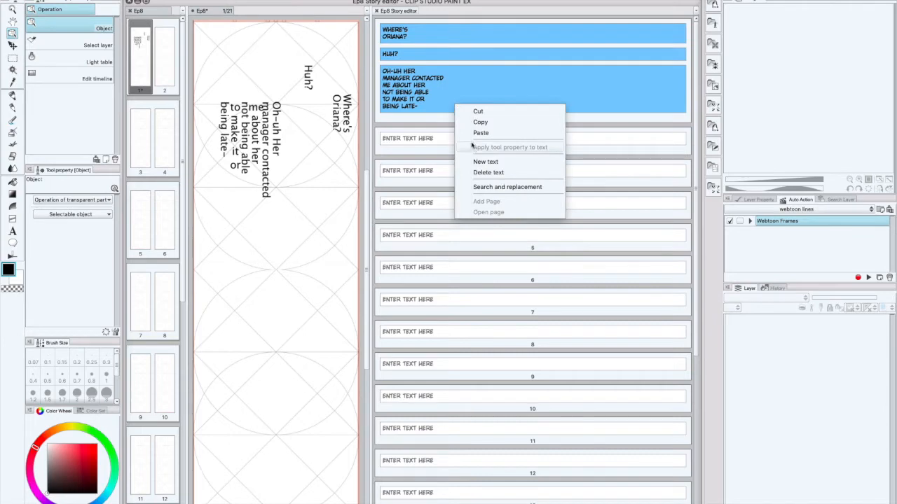
left_click(463, 147)
left_click(430, 34)
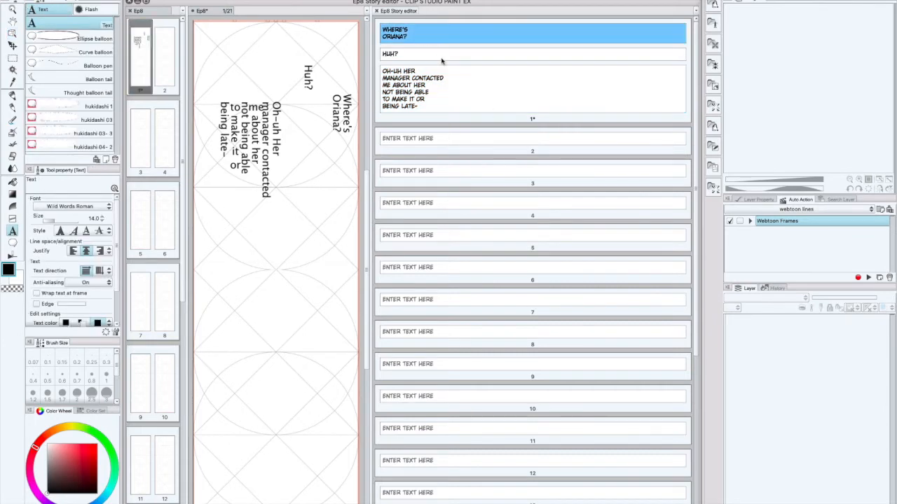
left_click(437, 87, "shift")
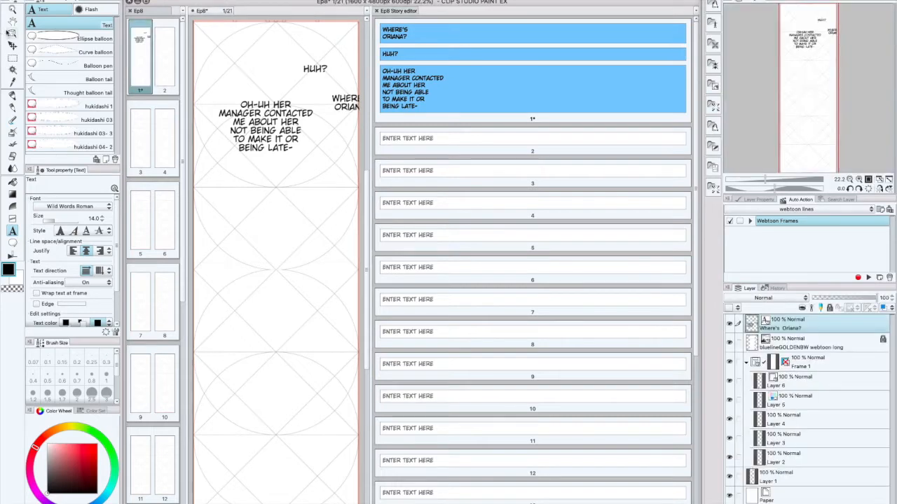
- Arrange the three page 1 texts in reading order down the canvas, with the longest one lowest
key("o")
left_click_drag(324, 70, 261, 92)
left_click_drag(264, 123, 256, 224)
left_click_drag(346, 102, 261, 46)
left_click_drag(258, 89, 275, 120)
- Break "manager contacted" into two lines in page 1's third text
left_click(12, 232)
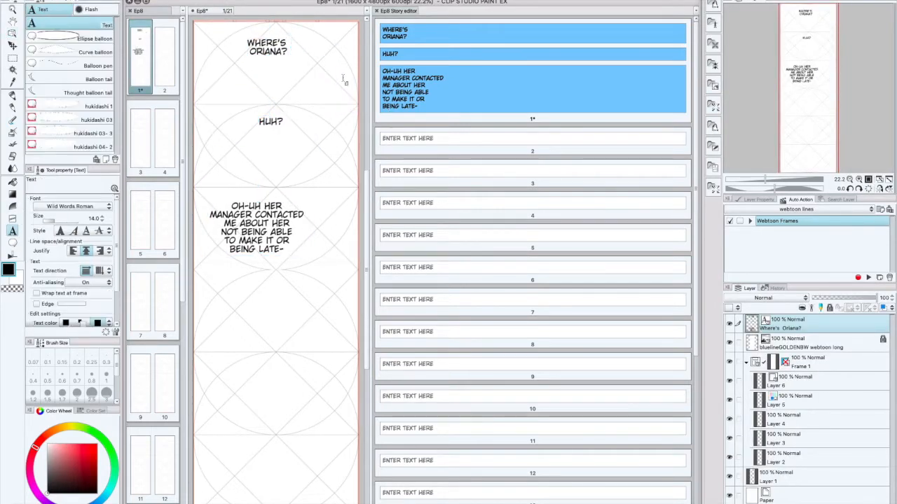
left_click(414, 78)
key("Return")
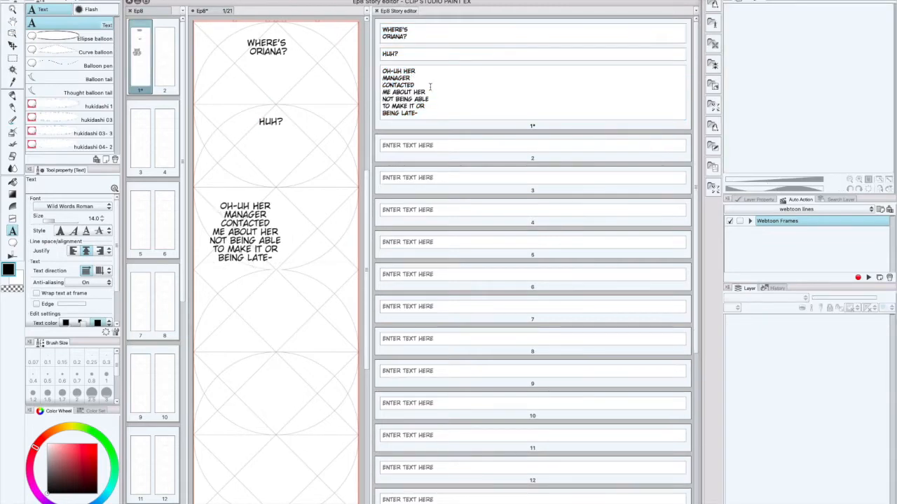
- Save the work and move page 1's third text to page 2 in the story editor
left_click(455, 90)
key("super+s")
left_click(444, 99)
left_click_drag(446, 98, 447, 144)
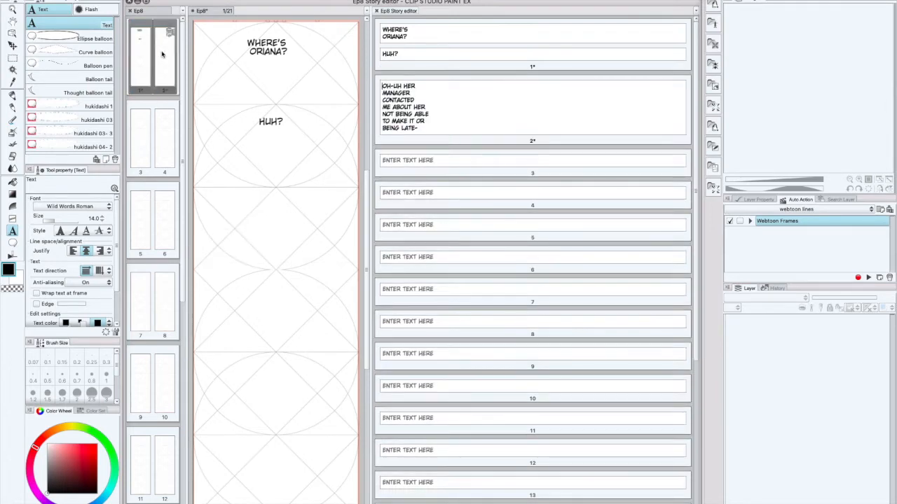
- Open page 2 and apply the Text tool's properties to its text
double_click(162, 54)
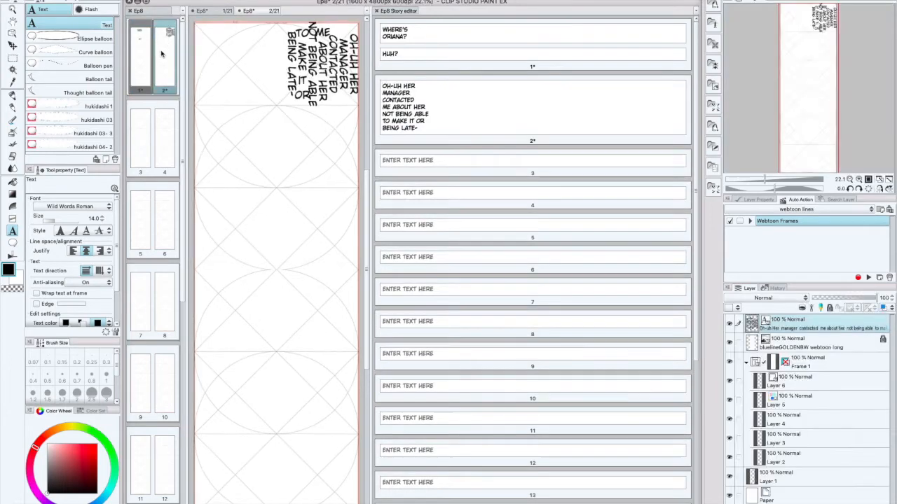
left_click(423, 107)
right_click(404, 103)
left_click(448, 146)
- Move page 2's text down and towards the middle of the canvas, and save the page
left_click(12, 33)
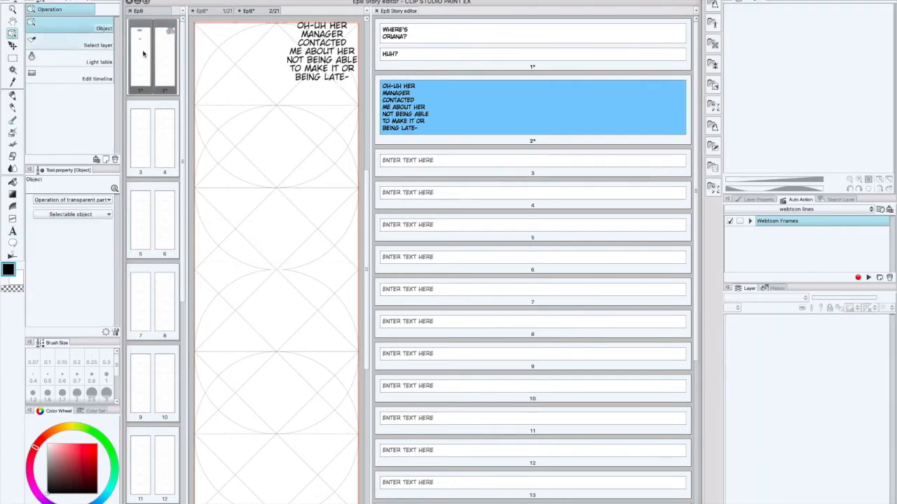
left_click_drag(326, 63, 290, 97)
key("super+s")
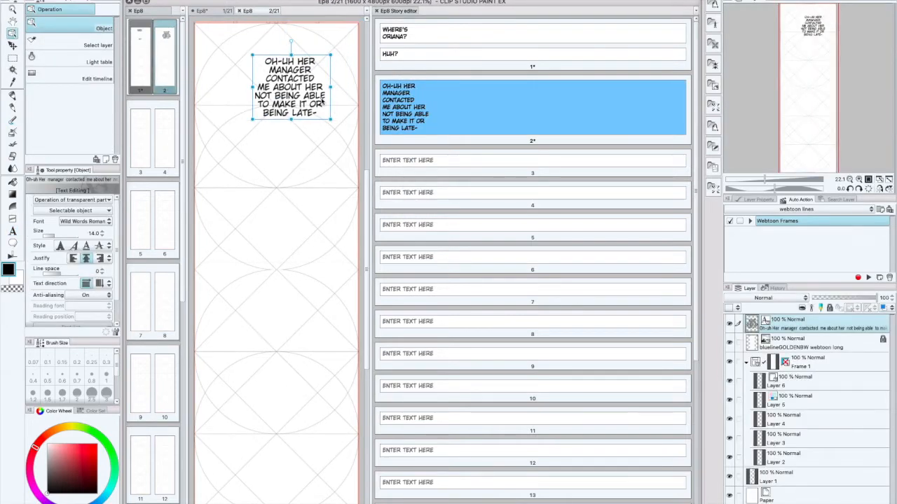
- Save and close the canvases of pages 1 and 2, leaving the page list and story editor open
left_click(216, 11)
left_click_drag(281, 128, 300, 190)
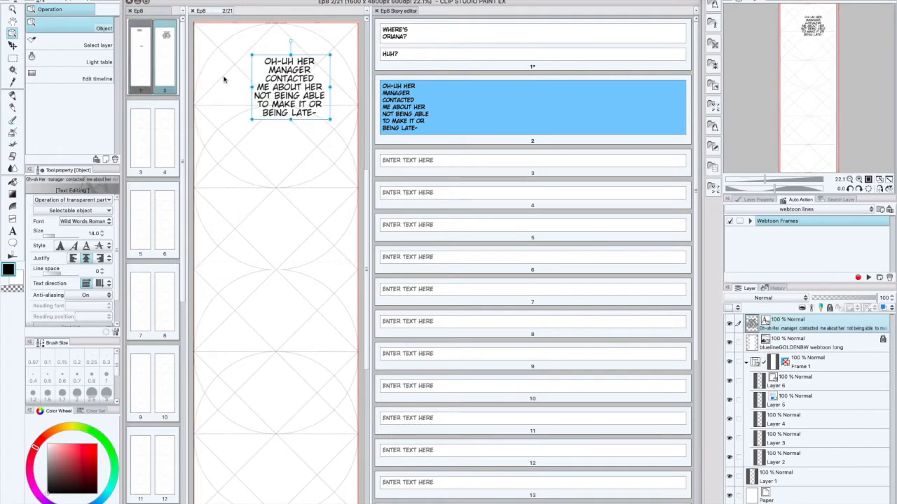
left_click_drag(370, 152, 214, 154)
- Copy the groceries and "running late?" lines from the dialogue document and paste them into page 3 of the story editor
left_click(299, 162)
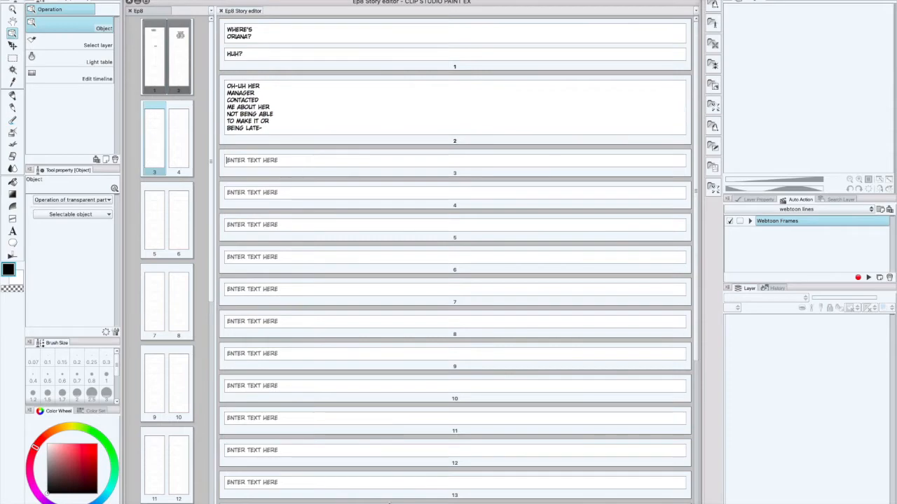
left_click(309, 499)
left_click(203, 134)
left_click_drag(323, 147, 124, 139)
left_click(539, 164)
key("super+v")
- Split page 3's two lines into separate texts and break the first one after "Guys"
left_click(369, 160)
key("Return")
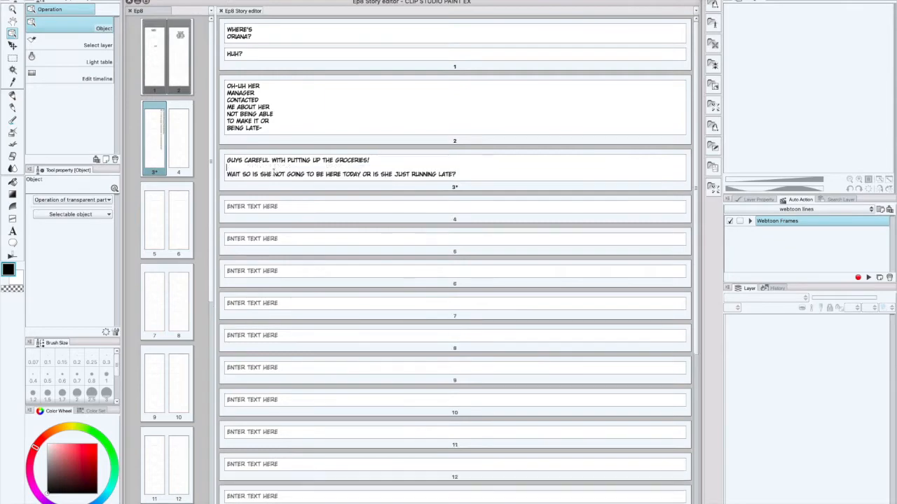
key("Return")
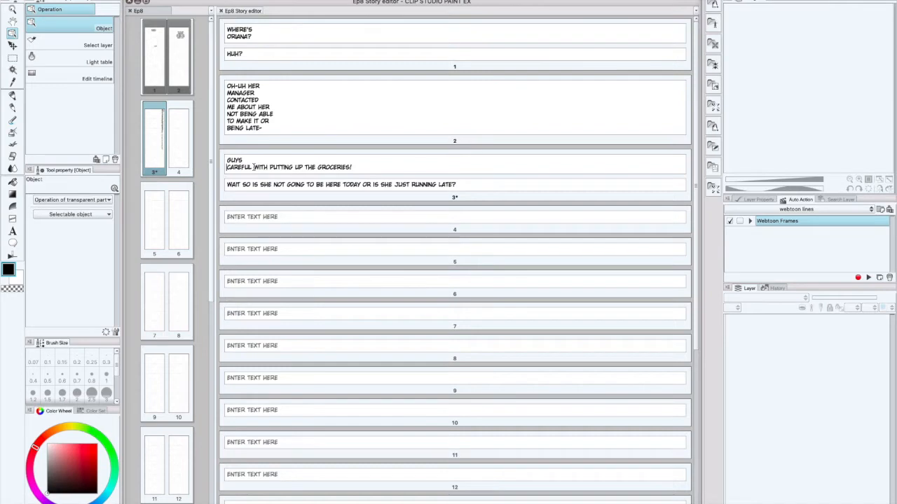
- Break the rest of page 3's first text into "careful with", "putting up" and "the groceries!"
left_click(260, 168)
key("Return")
left_click(261, 173)
key("Return")
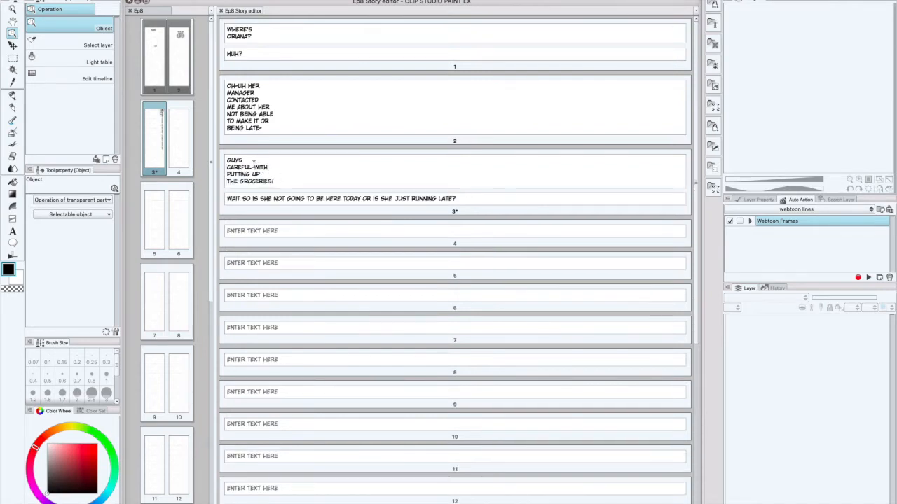
- Break page 3's second text into "Wait", "so is she", "not going", "to be here", "today or", "is she just" and "running late?"
key("Return")
left_click(257, 206)
key("Return")
left_click(259, 212)
key("Return")
left_click(263, 220)
key("Return")
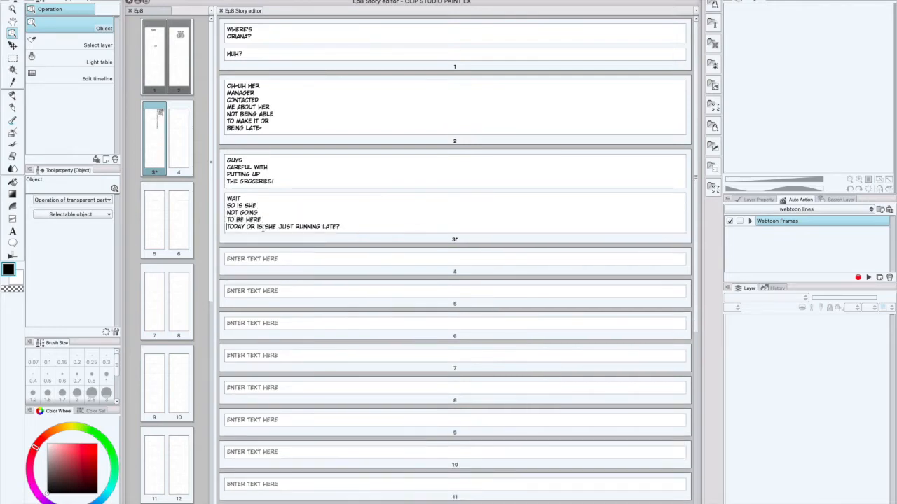
left_click(245, 227)
left_click(257, 226)
key("Return")
left_click(264, 233)
key("Return")
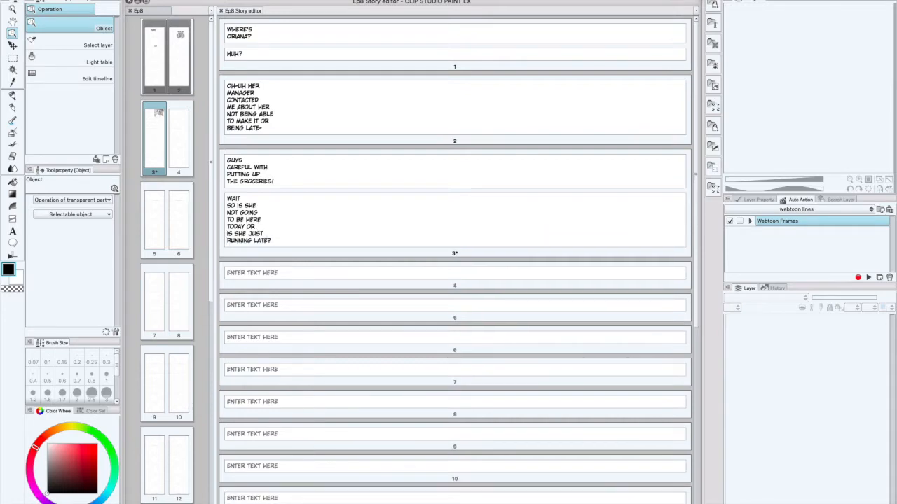
left_click(309, 492)
left_click(326, 147)
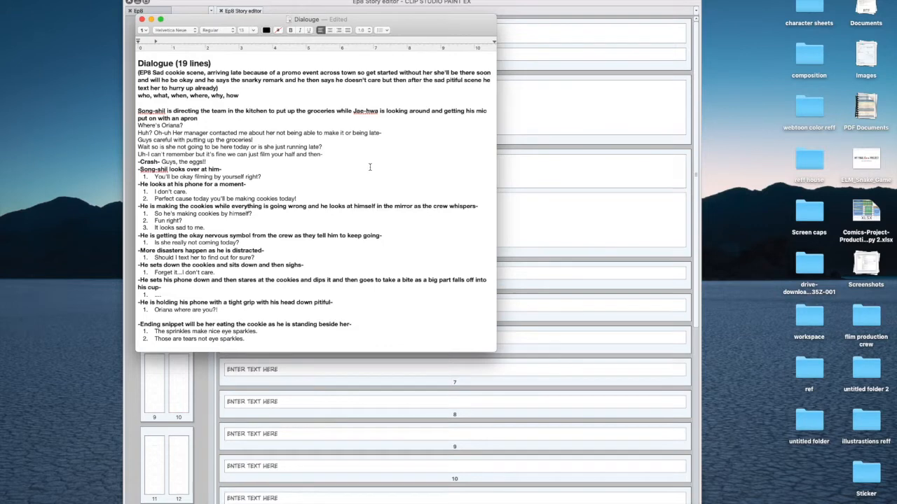
key("Return")
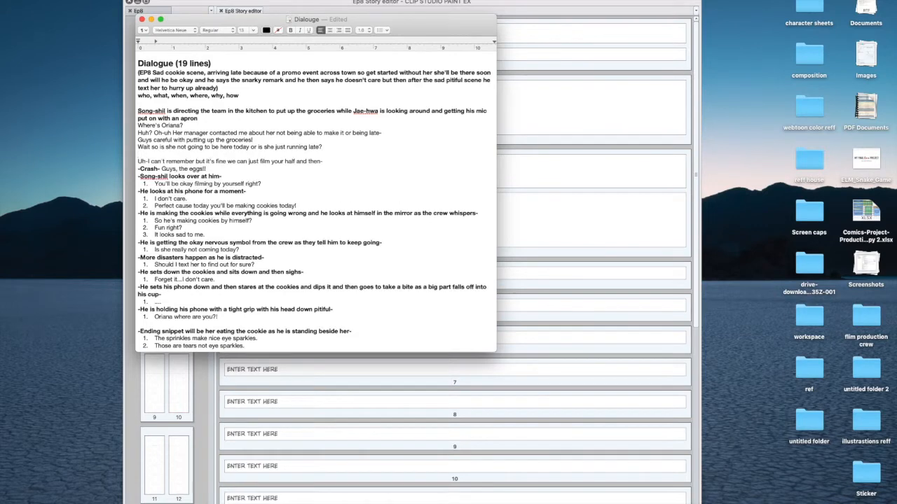
type("Where do the pans")
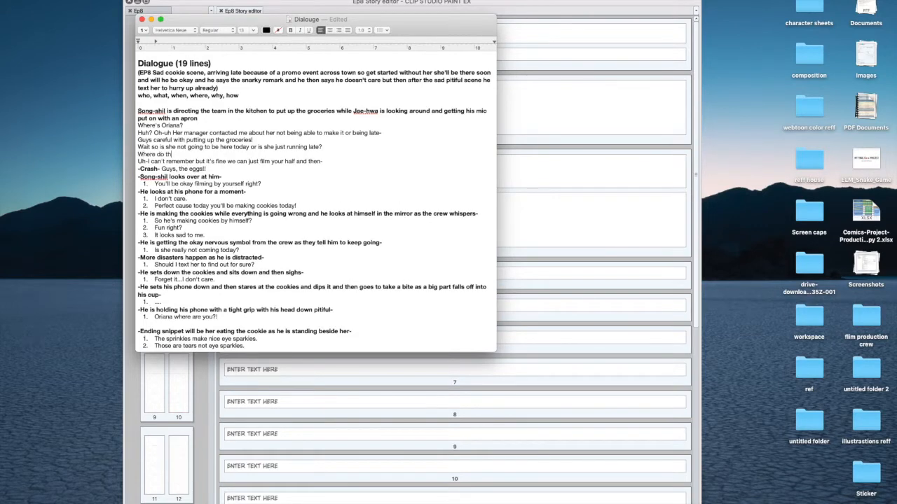
key("BackSpace")
key("BackSpace")
key("BackSpace")
key("BackSpace")
key("BackSpace")
key("BackSpace")
key("BackSpace")
key("BackSpace")
key("BackSpace")
key("BackSpace")
key("BackSpace")
key("BackSpace")
key("BackSpace")
key("BackSpace")
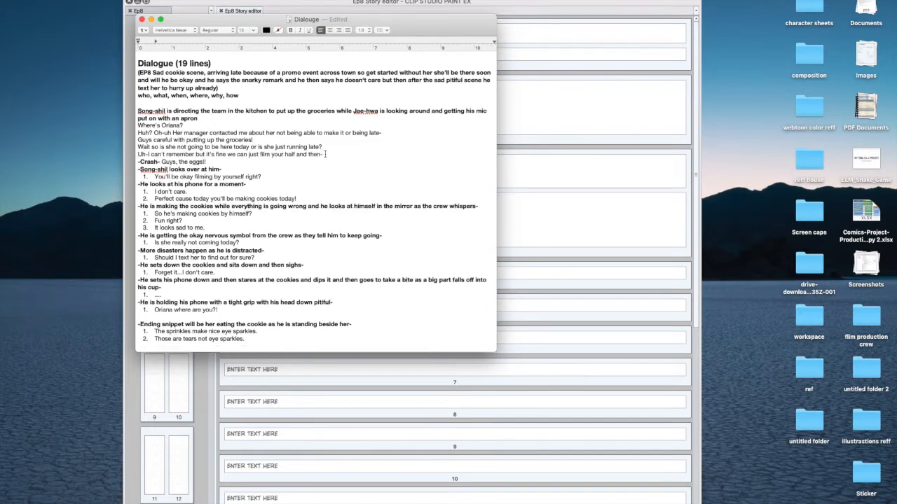
- Copy the "Uh-I can't remember but it's fine we can just film your half and then-" line from the dialogue document into page 4's text
left_click_drag(325, 154, 136, 154)
key("super+Tab")
left_click(288, 276)
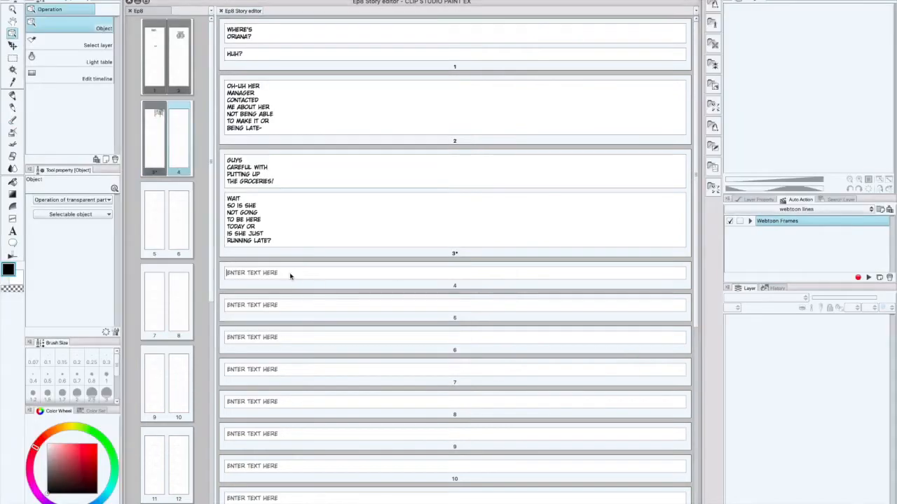
type("UH-I CAN'T REMEMBER BUT IT'S FINE WE CAN JUST FILM YOUR HALF AND THEN-")
- Break page 4's text into "Uh-I", "can't remember", "but it's fine", "we can just", "film your", "half and" and "then-"
left_click(241, 273)
key("Return")
left_click(278, 279)
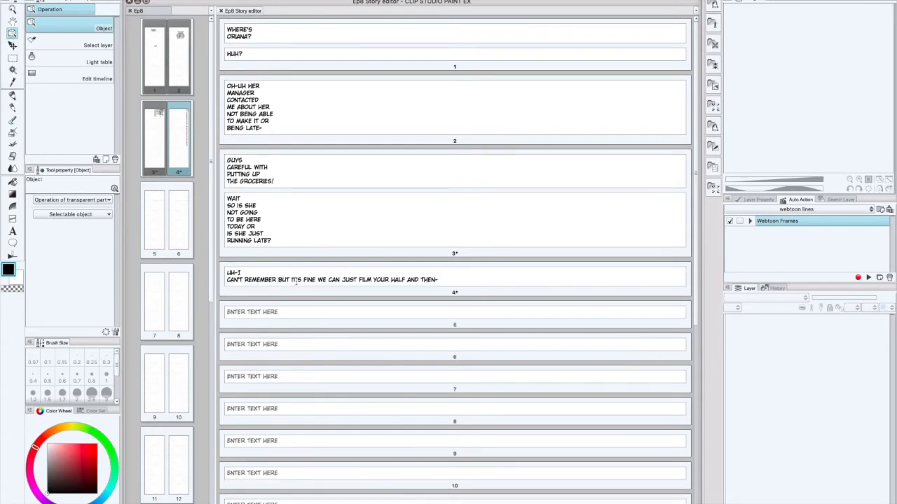
key("Return")
left_click(266, 287)
key("Return")
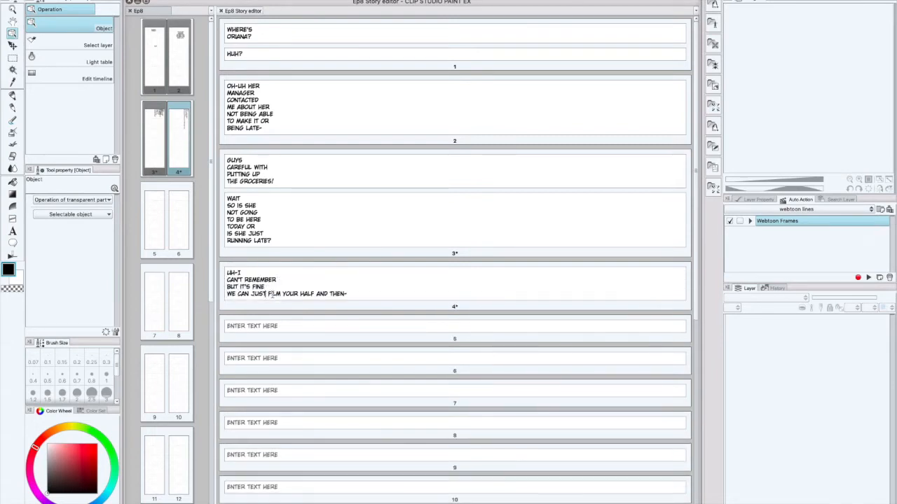
left_click(269, 293)
key("Return")
left_click(258, 300)
key("Return")
left_click(257, 308)
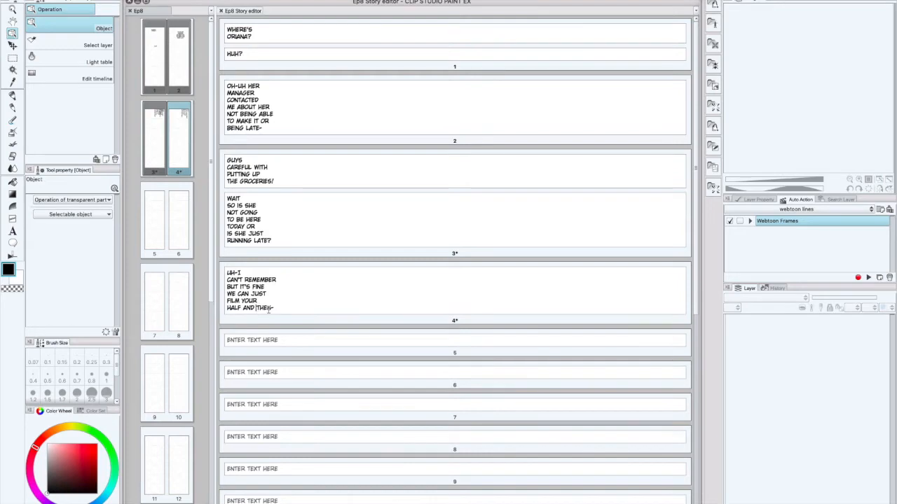
key("Return")
- Add the dialogue document's "Guys, the eggs!!" line as page 4's second text, broken into "Guys,", "the" and "eggs!!"
left_click(262, 314)
key("Return")
key("Return")
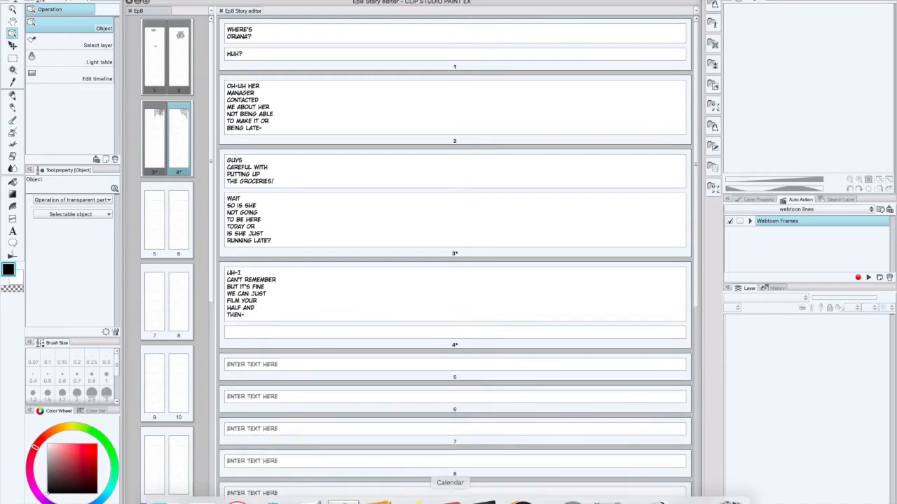
left_click(308, 500)
left_click_drag(160, 162, 205, 162)
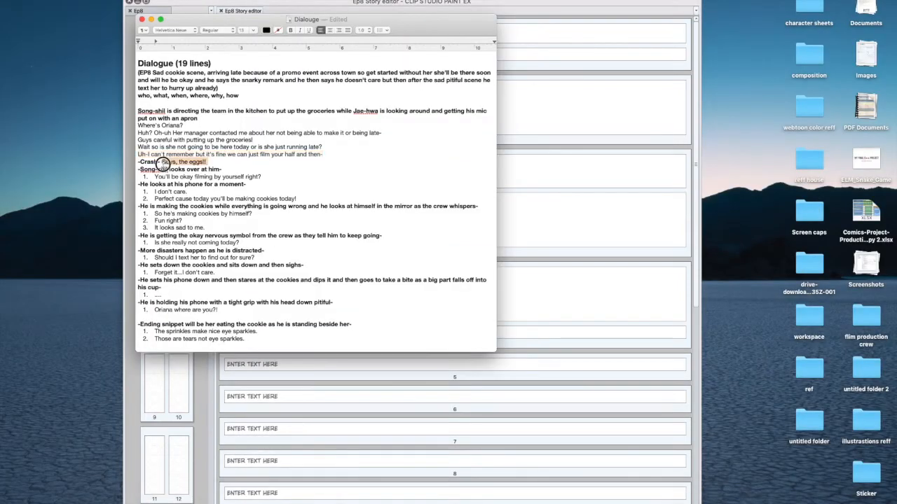
left_click(315, 358)
type("GUYS, THE EGGS!!")
left_click(246, 332)
key("Return")
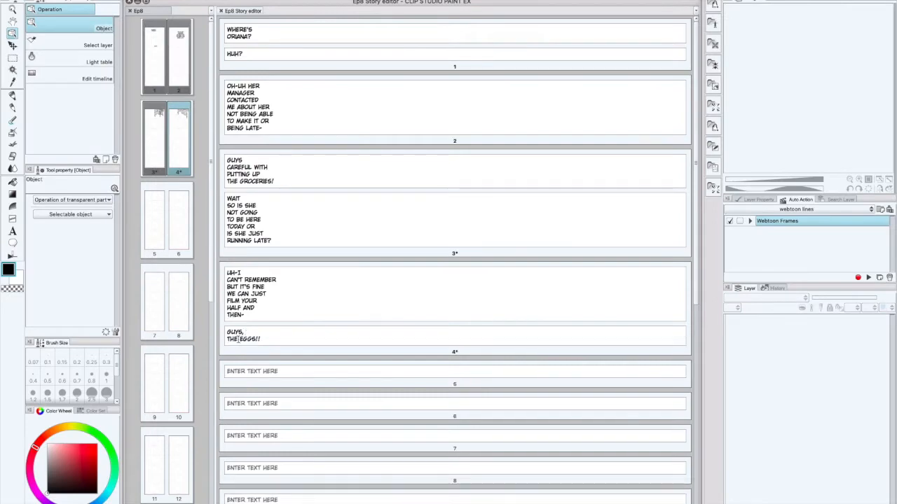
left_click(240, 339)
key("Return")
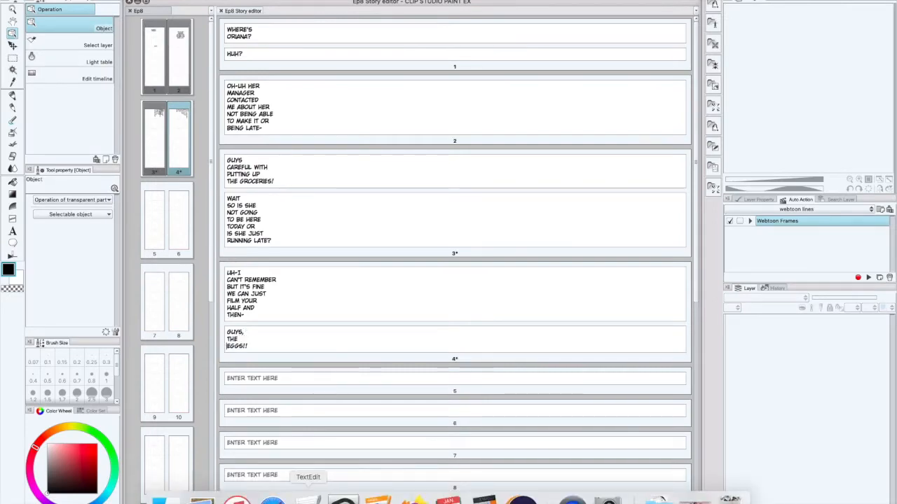
- Copy the "You'll be okay filming by yourself right?" line from the dialogue document and paste it into page 5's text
left_click(309, 491)
left_click_drag(266, 176, 154, 177)
key("super+c")
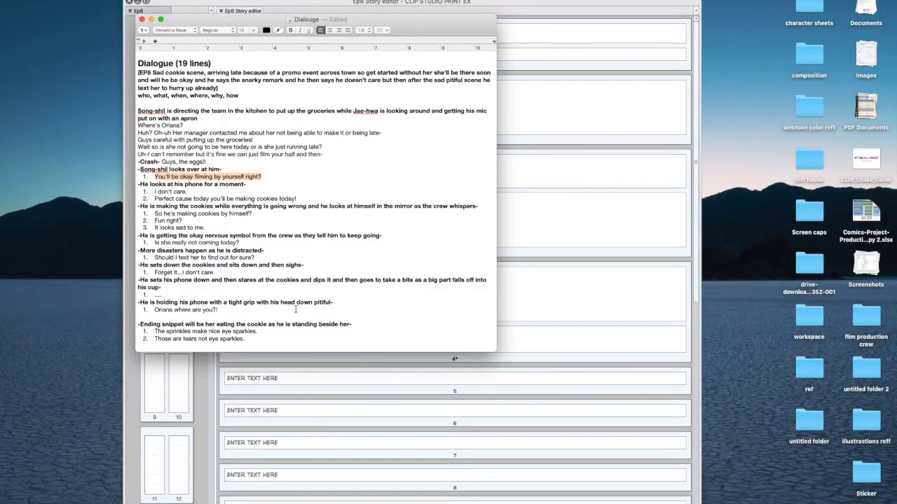
left_click(311, 424)
scroll(261, 362, "down", 5)
scroll(261, 362, "up", 3)
left_click(249, 154)
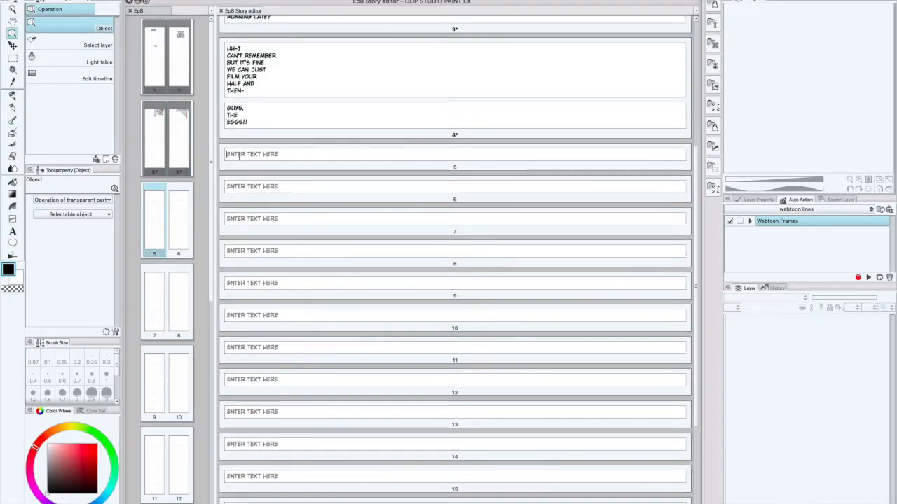
key("super+v")
- Break page 5's text into "You'll", "be okay", "filming by", "yourself" and "right?"
left_click(248, 154)
key("Return")
left_click(253, 161)
key("Return")
left_click(260, 168)
key("Return")
left_click(256, 175)
key("Return")
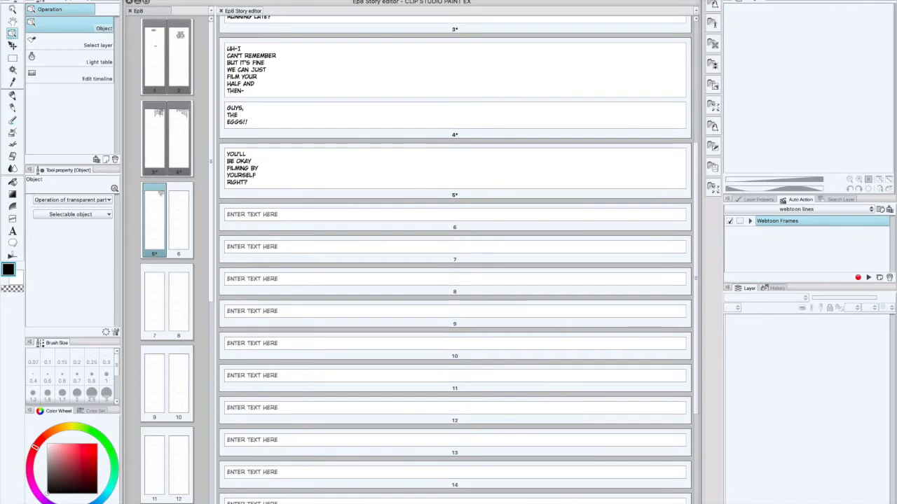
- Copy "I don't care." from the dialogue document and add it as a second text on page 5
key("super+Tab")
left_click_drag(187, 192, 155, 192)
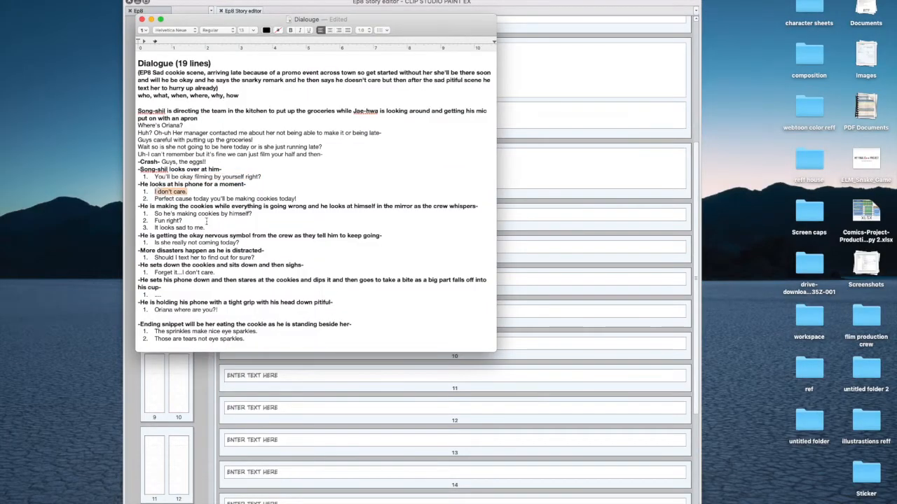
key("super+Tab")
left_click(264, 214)
type("I don't care.")
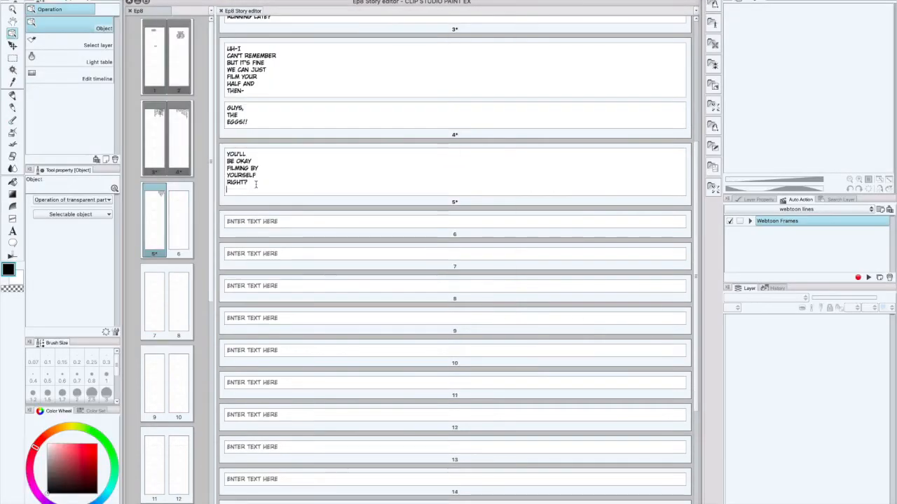
- Break page 5's second text after "I" and "don't", and change its first line to "Sure...I"
left_click(232, 199)
key("Return")
left_click(244, 206)
key("Return")
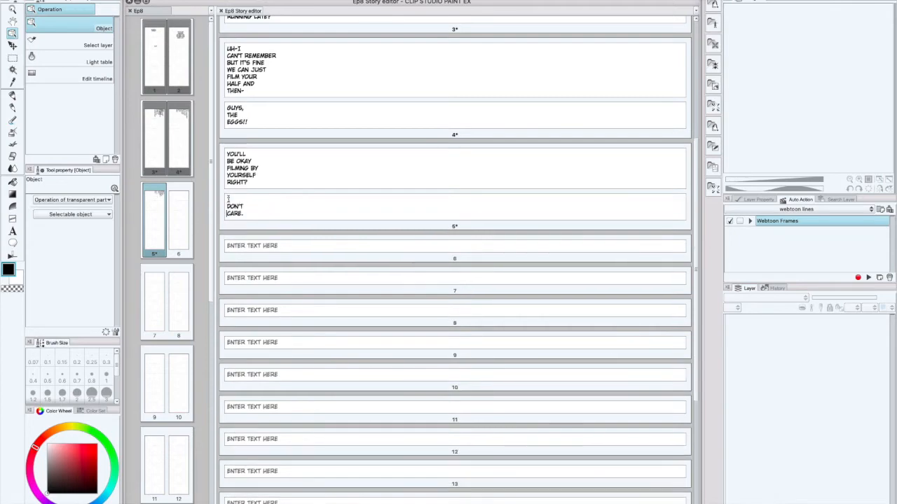
type("SURE...I")
- Copy the "Perfect cause today you'll be making cookies today!" line from the dialogue document and paste it into page 6's text
left_click(309, 499)
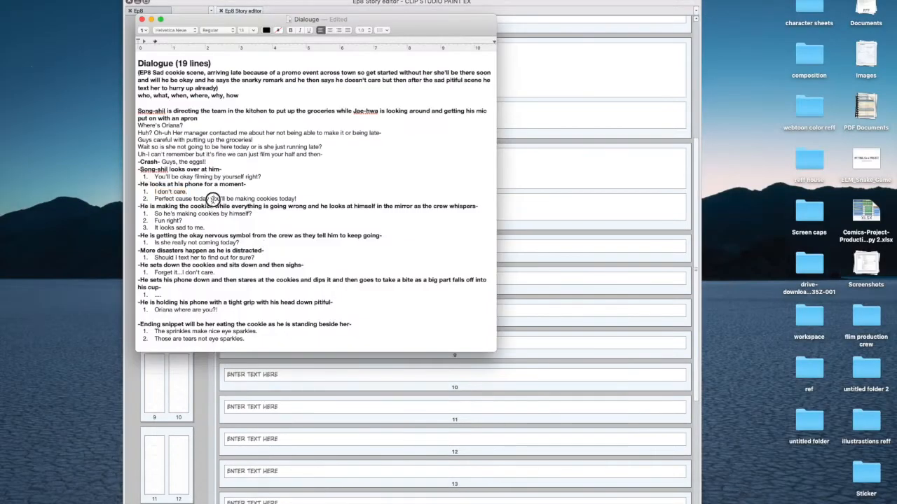
left_click_drag(308, 199, 153, 199)
key("super+c")
left_click(305, 354)
left_click(256, 245)
key("super+v")
- Break page 6's text into "Perfect", "cause today", "you'll be", "making" and "cookies!", deleting the final "today"
left_click(253, 246)
key("Return")
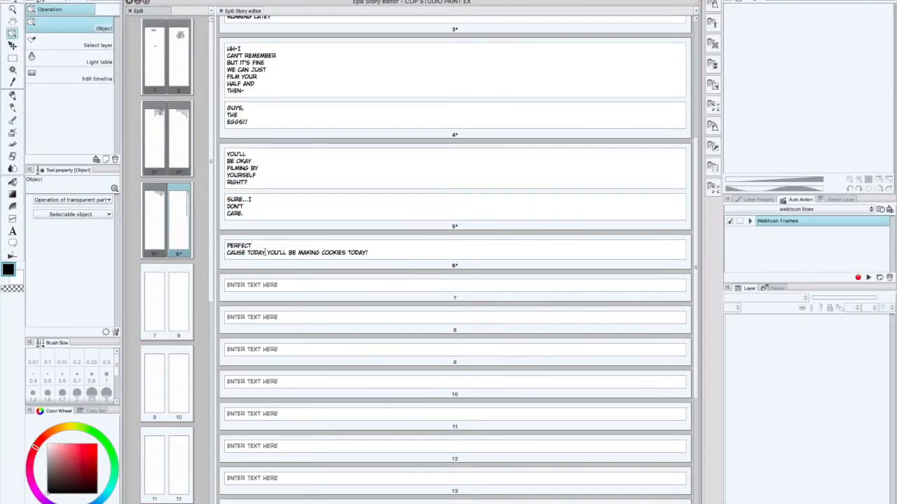
key("Return")
left_click(256, 260)
key("Return")
double_click(286, 266)
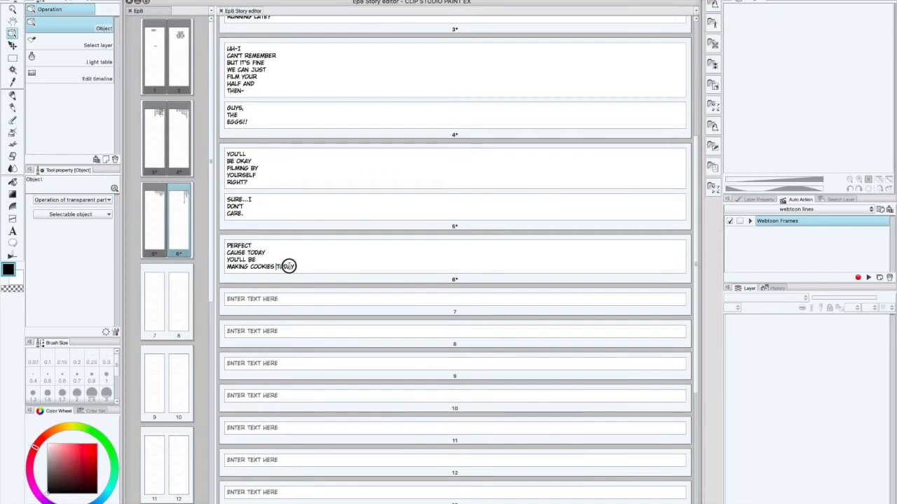
key("BackSpace")
left_click(249, 267)
key("Return")
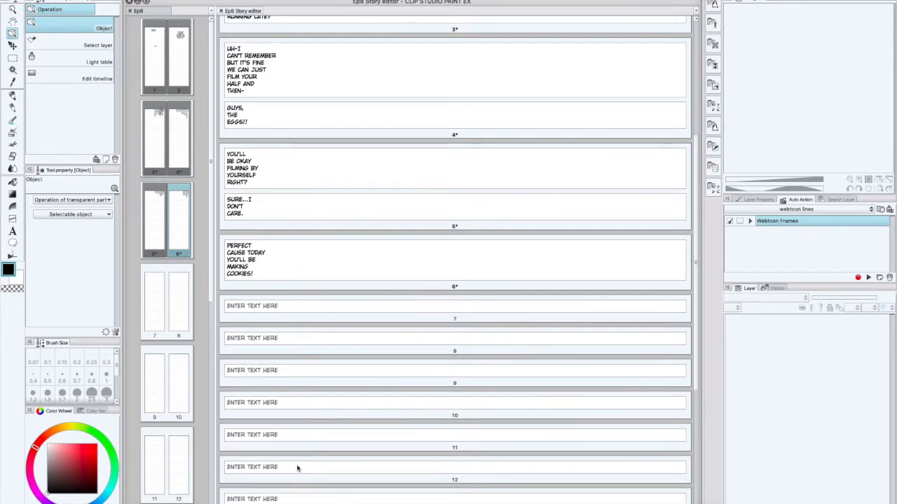
- Copy the "So he's making cookies by himself?" line from the dialogue document and paste it into page 7's text
left_click(308, 499)
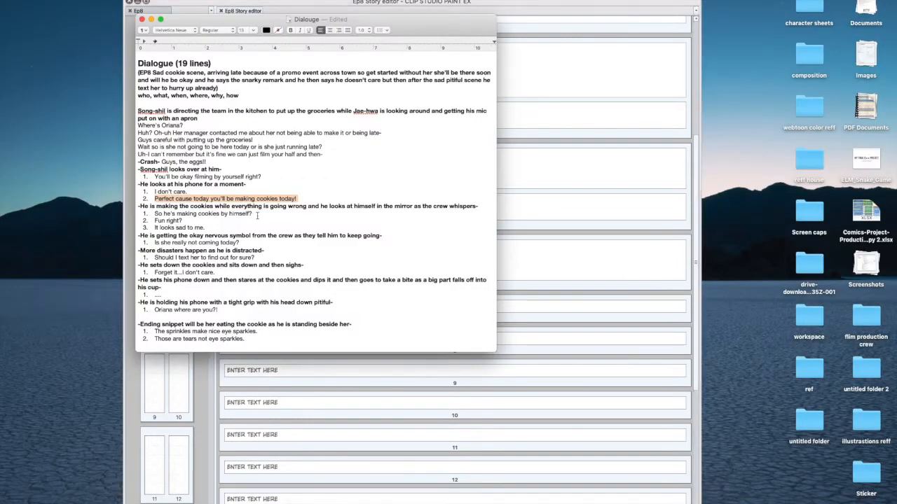
left_click_drag(254, 214, 155, 216)
key("super+c")
left_click(287, 370)
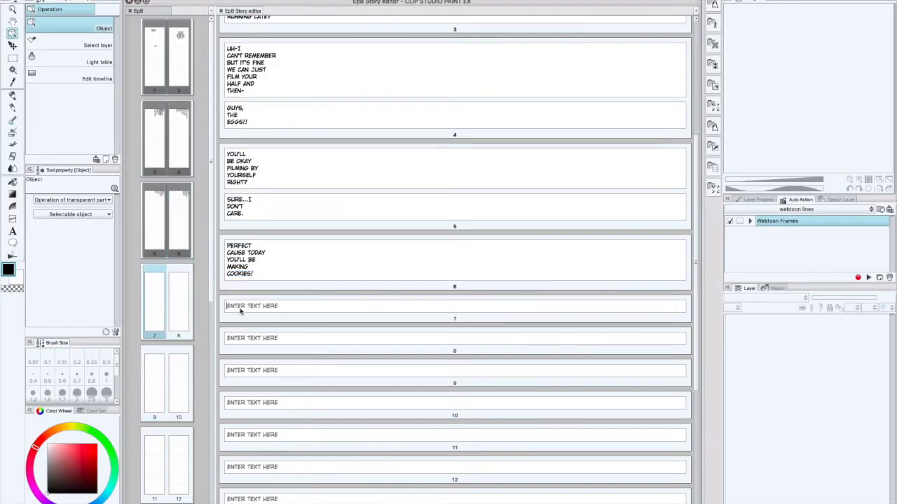
left_click(241, 309)
key("super+v")
- Replace "cookies" with "them" in page 7's text and break it into "So he's", "making", "them by" and "himself?"
left_click(250, 306)
key("Return")
left_click(249, 314)
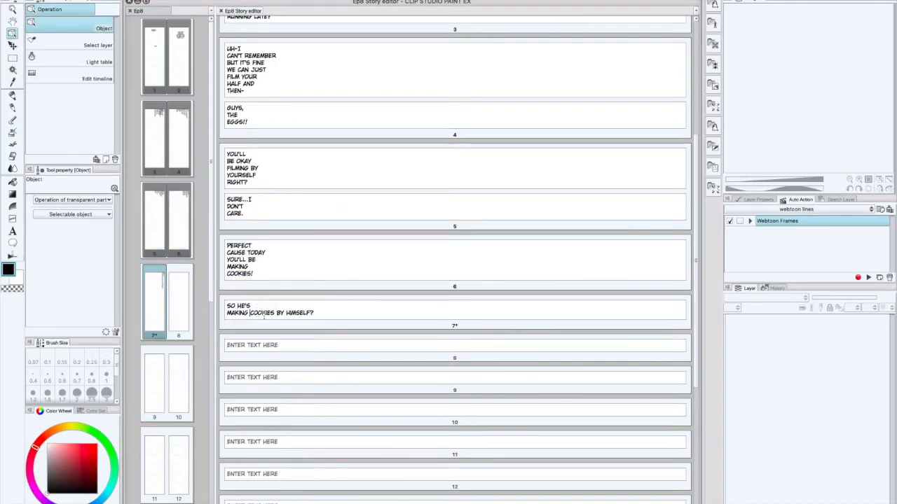
key("Return")
double_click(236, 319)
type("THEM")
left_click(254, 319)
key("Return")
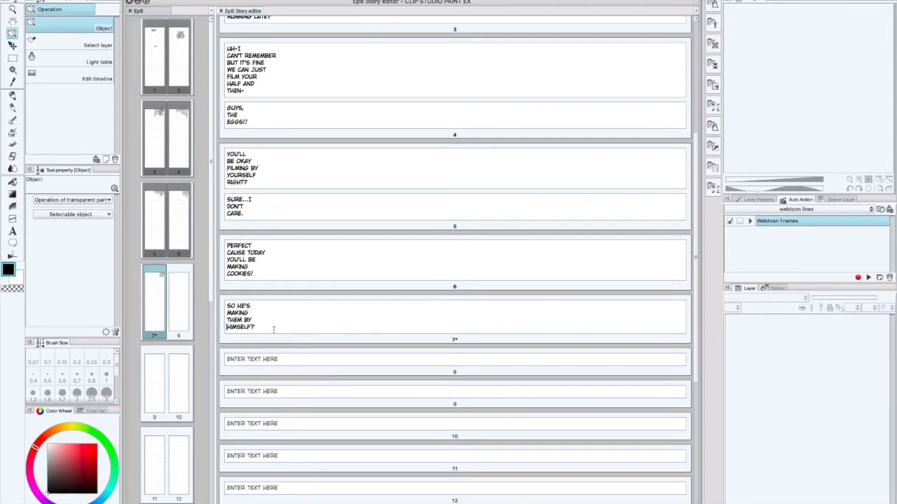
- Remove "So" from the start of page 7's text and move the text to page 6 as its second one
left_click_drag(238, 306, 225, 306)
key("BackSpace")
left_click_drag(282, 331, 277, 295)
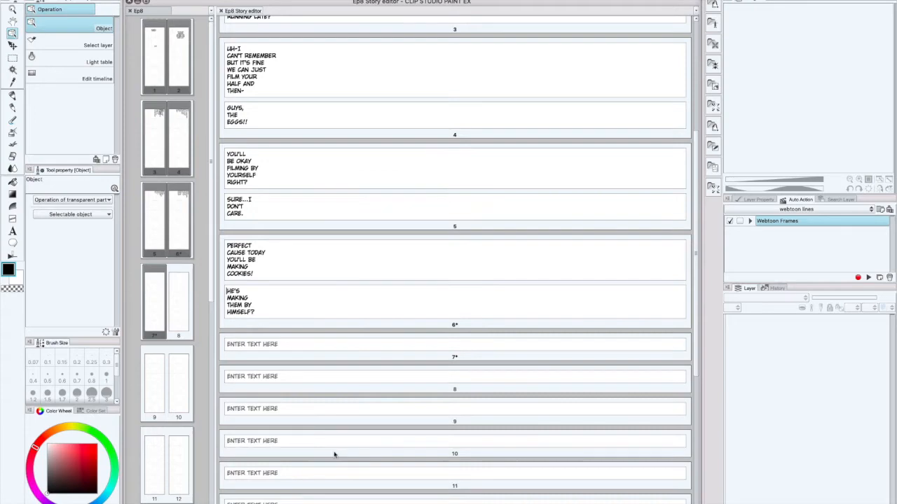
- Copy "Fun right?" from the dialogue document into page 7, put "Yes," in front of it and break the line before "right?"
left_click(309, 501)
left_click_drag(189, 221, 155, 221)
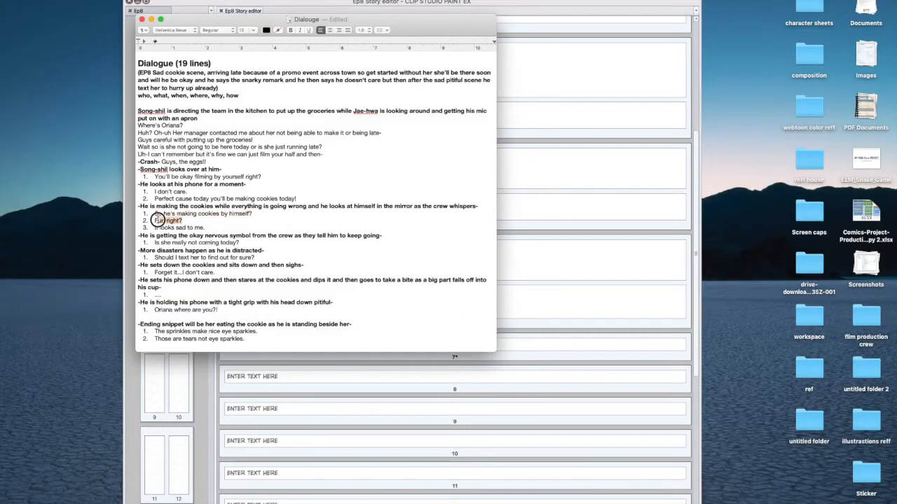
key("super+c")
left_click(358, 393)
left_click(270, 344)
key("super+v")
left_click(226, 344)
type("YES,")
left_click(255, 344)
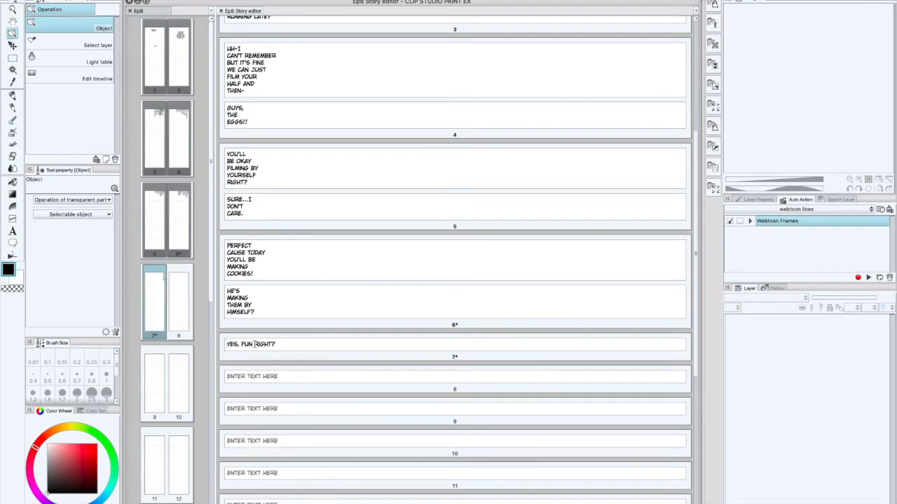
key("Return")
- Copy the "It looks sad to me." line from the dialogue document and add it as a second text on page 7
left_click(308, 501)
left_click_drag(185, 226, 141, 227)
key("super+c")
left_click(320, 423)
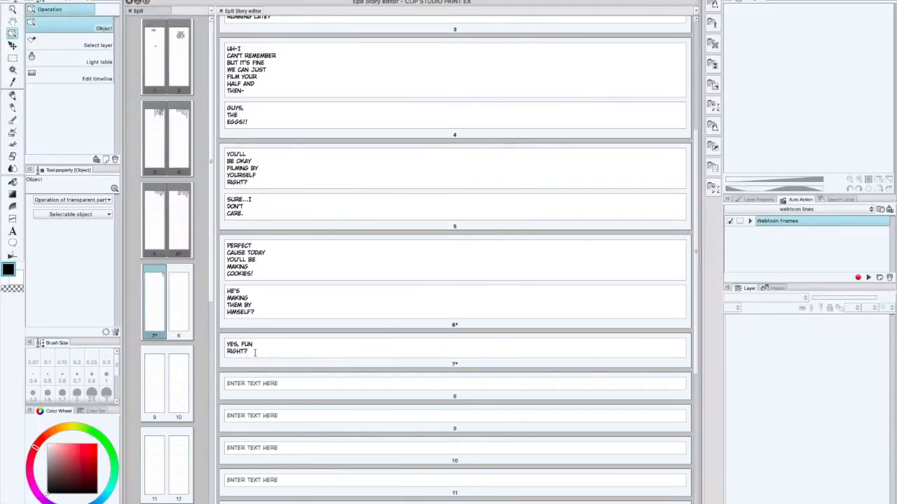
left_click(255, 357)
key("super+v")
type(".")
- Replace "It looks" with "Sounds" in page 7's second text and break it into "Sounds", "sad to" and "me."
left_click_drag(251, 368, 225, 369)
type("SOUNDS")
key("Right")
key("Right")
key("Right")
key("Right")
key("Return")
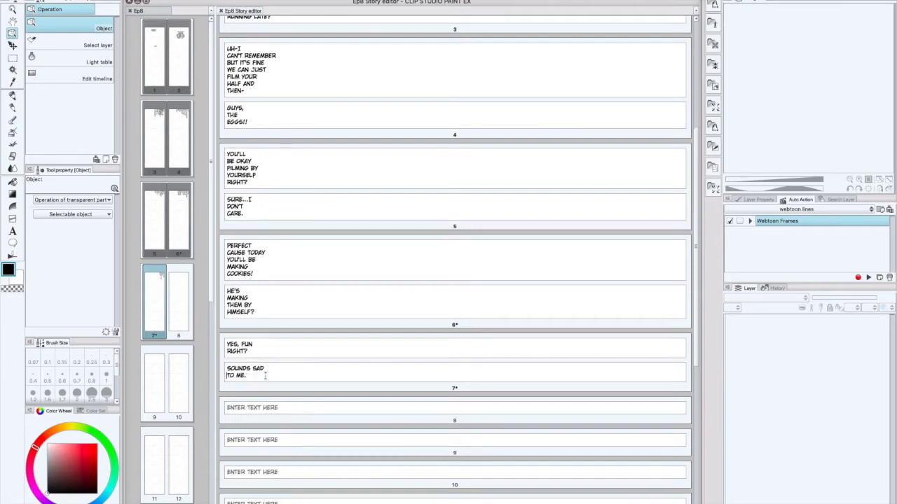
key("Left")
key("Left")
key("Left")
key("Left")
key("Return")
left_click(227, 382)
key("BackSpace")
left_click(249, 376)
key("Return")
- Copy the "Is she really not coming today?" line from the dialogue document and paste it into page 8's text
scroll(376, 398, "down", 4)
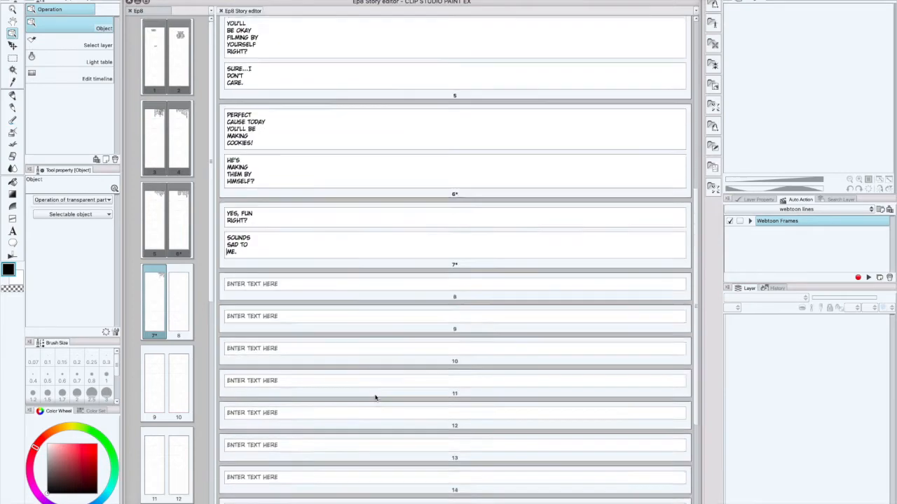
left_click(308, 499)
left_click_drag(241, 250, 163, 242)
left_click(314, 404)
left_click(249, 274)
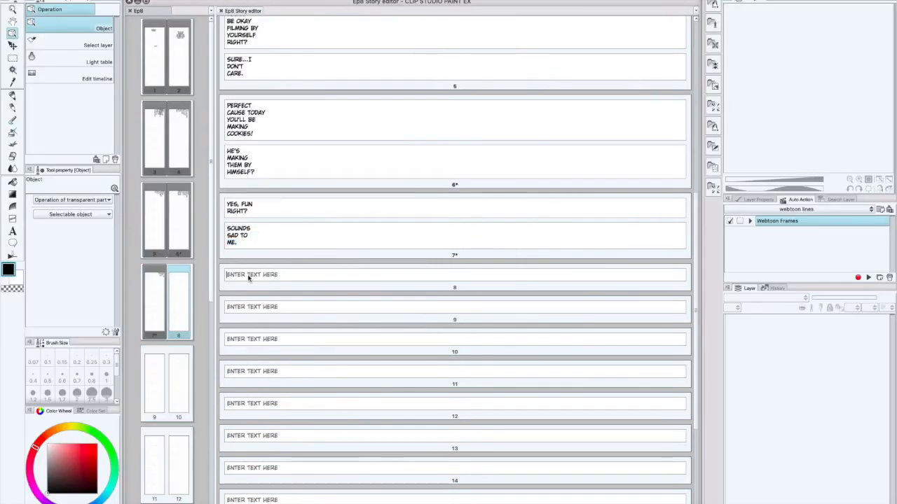
key("super+v")
- Break page 8's text into "Is she", "really", "not coming" and "today?"
left_click(235, 274)
key("Return")
left_click(262, 281)
key("Return")
left_click(261, 288)
key("Return")
key("BackSpace")
left_click(248, 275)
key("Return")
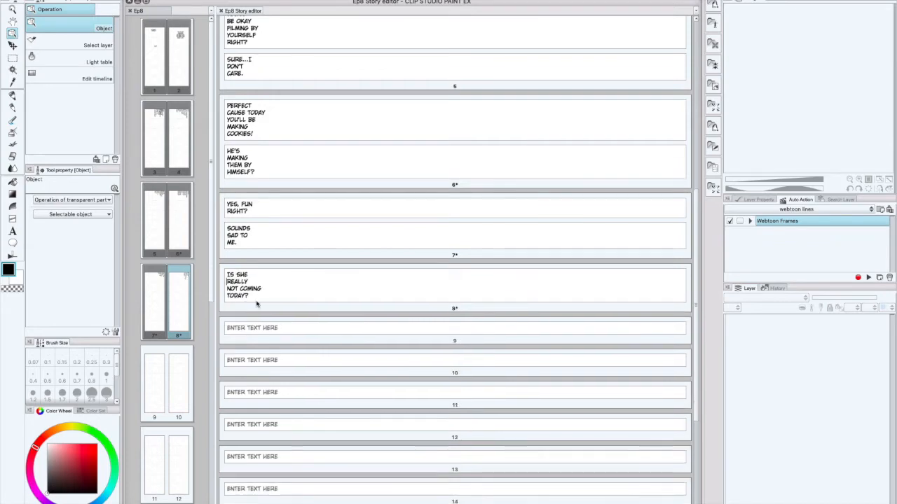
key("Escape")
left_click(285, 328)
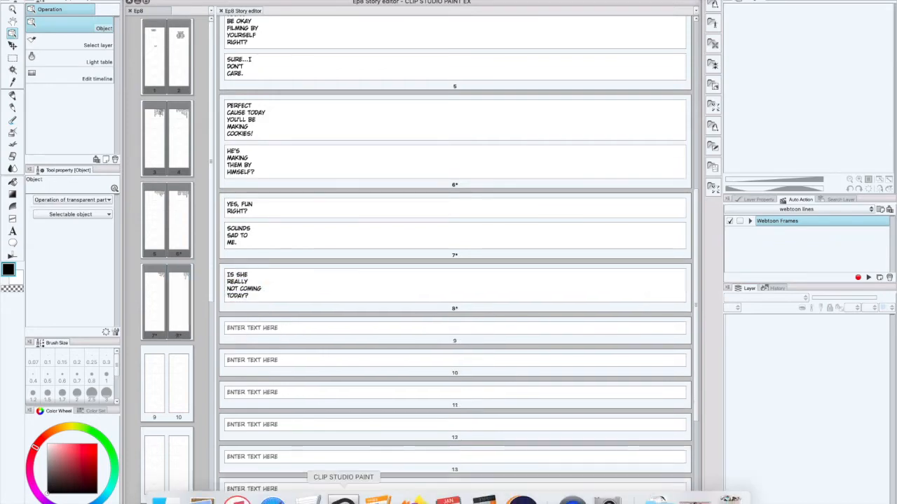
- Copy the "Should I text her to find out for sure?" line from the dialogue document and paste it into page 9's text
left_click(335, 494)
left_click_drag(257, 261, 155, 257)
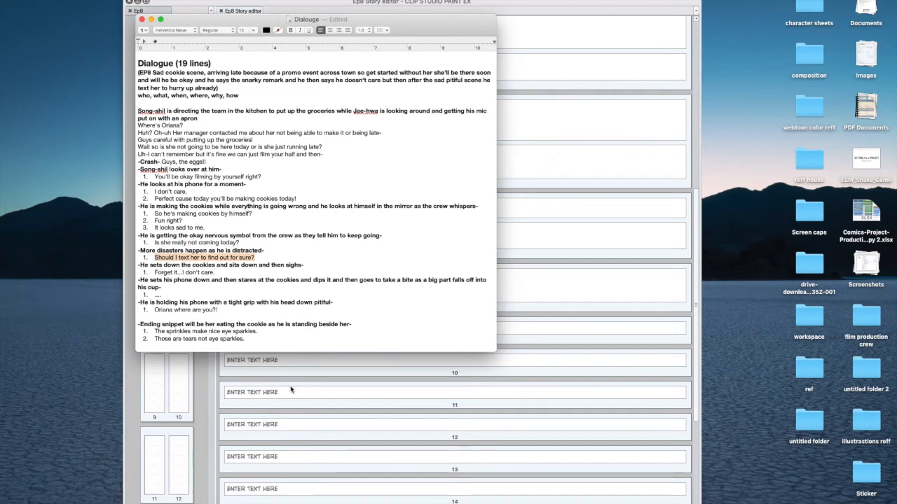
key("super+Tab")
left_click(248, 327)
scroll(247, 327, "down", 1)
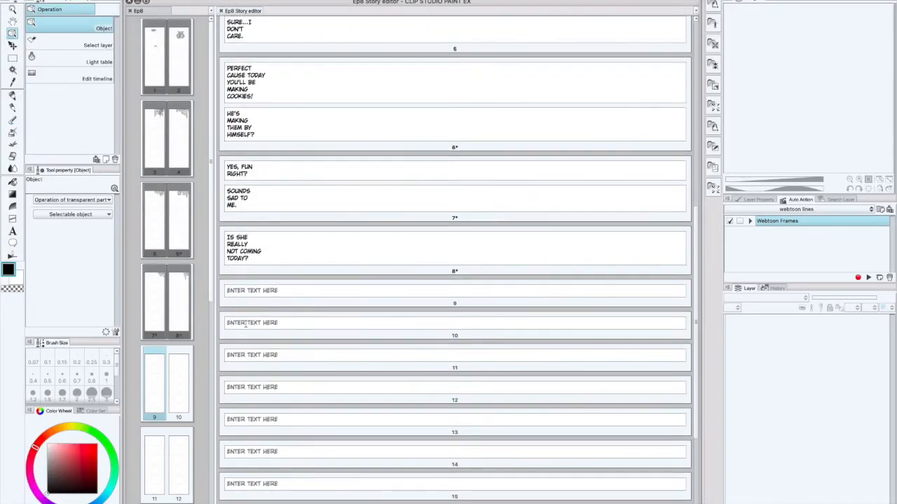
key("super+v")
- Break page 9's text into "Should" and "I text her?", and split the remainder off as a second text
left_click(250, 291)
key("Return")
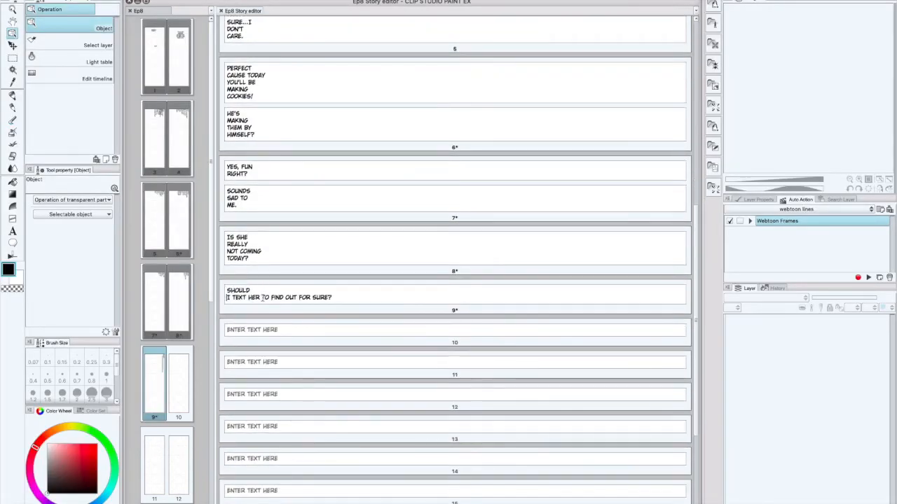
left_click(260, 297)
key("Return")
left_click(261, 297)
type("?")
key("super+Return")
key("super+z")
key("super+z")
type("?")
key("super+Return")
- Start page 9's second text with "Just to" and break the rest into "find out" and "for sure..."
type("JUST TO")
key("Return")
type("MAKE")
key("BackSpace")
key("BackSpace")
key("BackSpace")
key("BackSpace")
key("BackSpace")
key("BackSpace")
key("BackSpace")
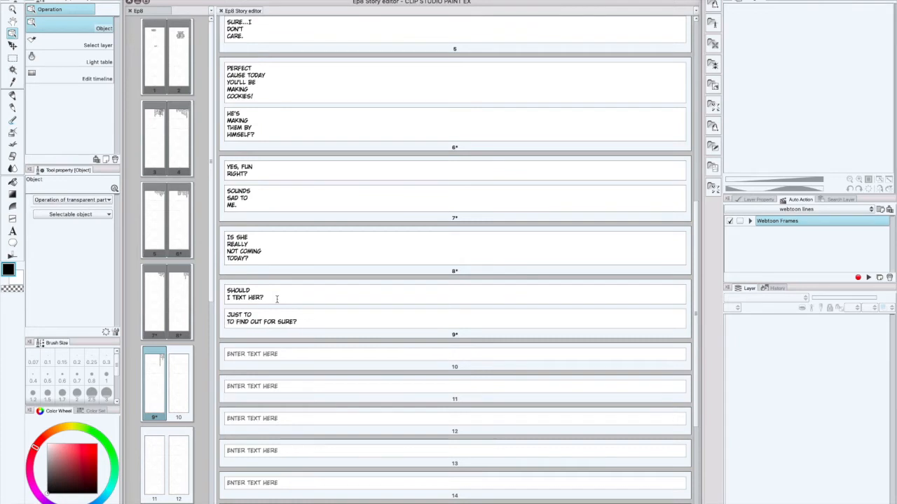
key("Return")
left_click(254, 322)
key("Return")
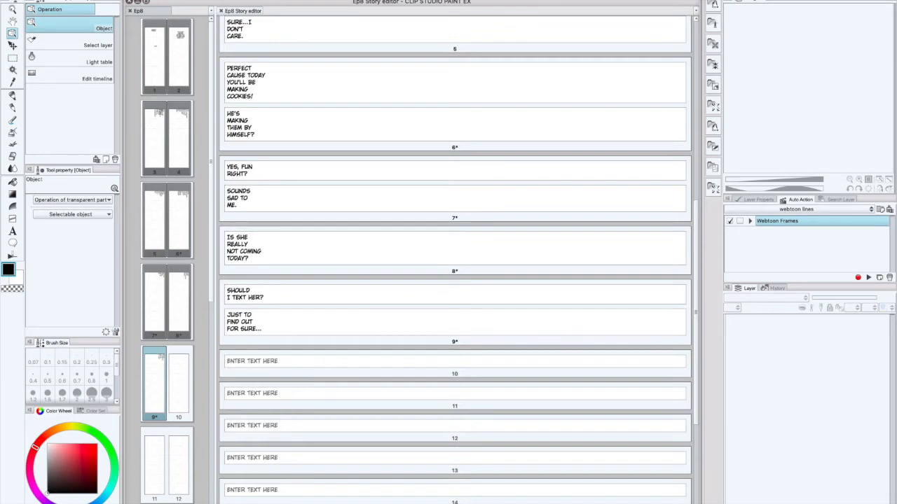
- Copy the "Forget it...I don't care." line from the dialogue document and paste it into page 10's text
left_click(308, 494)
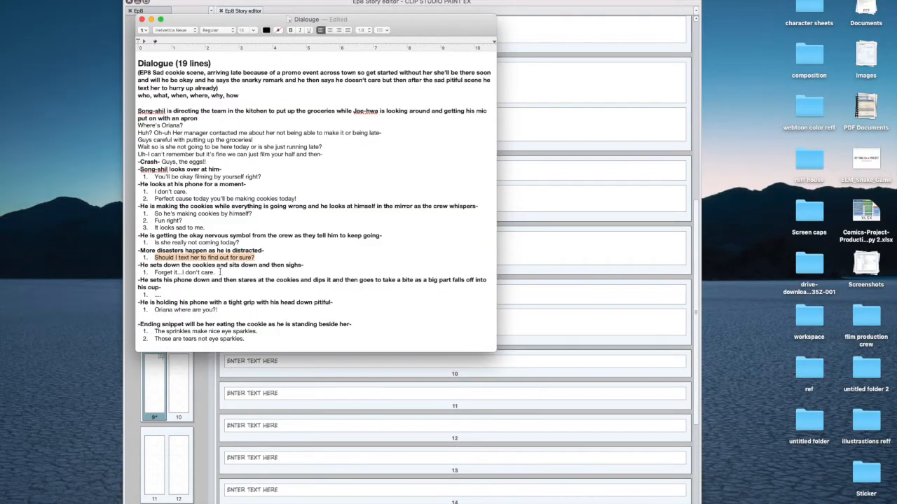
left_click_drag(216, 272, 155, 272)
key("super+c")
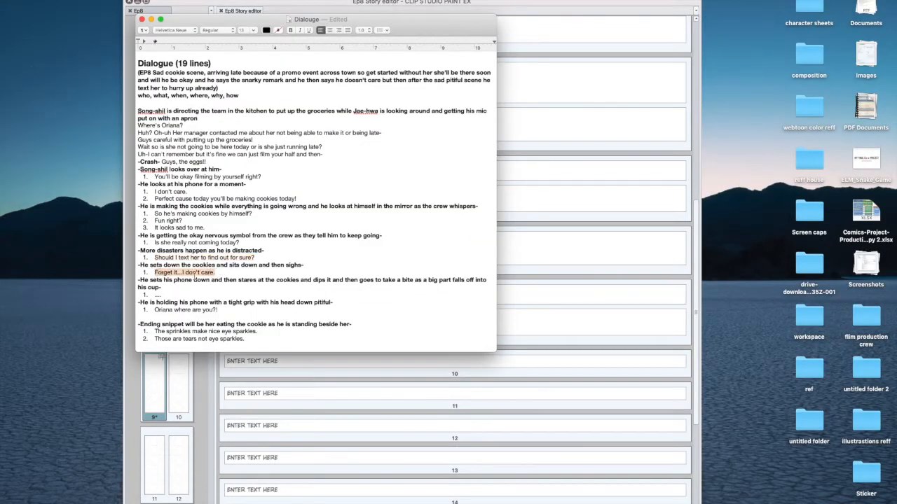
left_click(290, 382)
left_click(272, 363)
key("super+v")
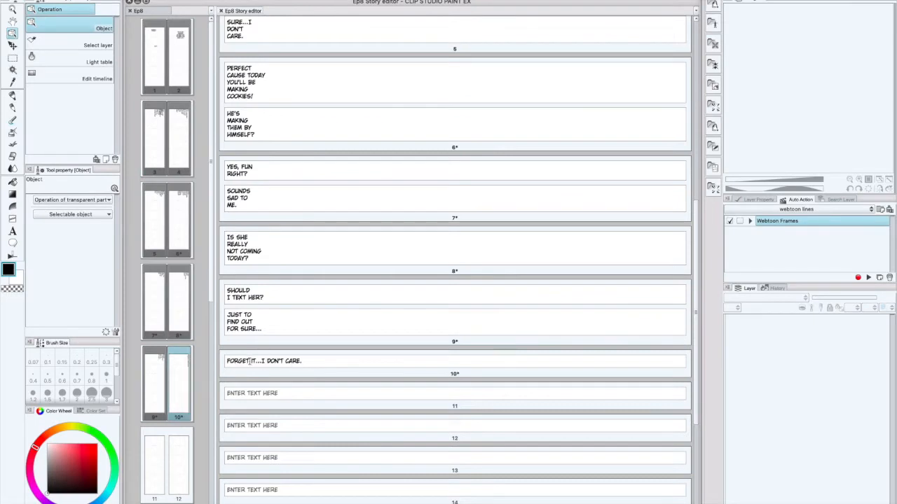
- Split page 10's line into two texts, broken as "Forget", "it..." and "I don't", "care."
left_click(251, 361)
key("Return")
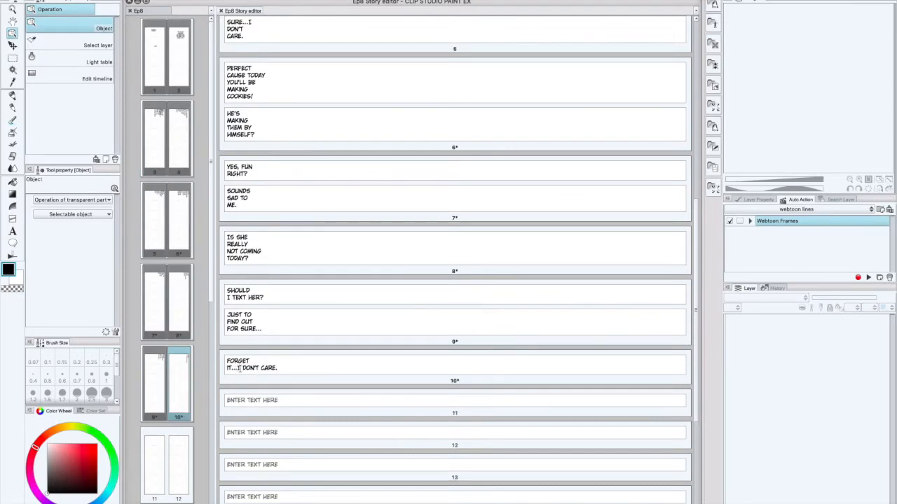
left_click(239, 368)
key("Return")
key("Return")
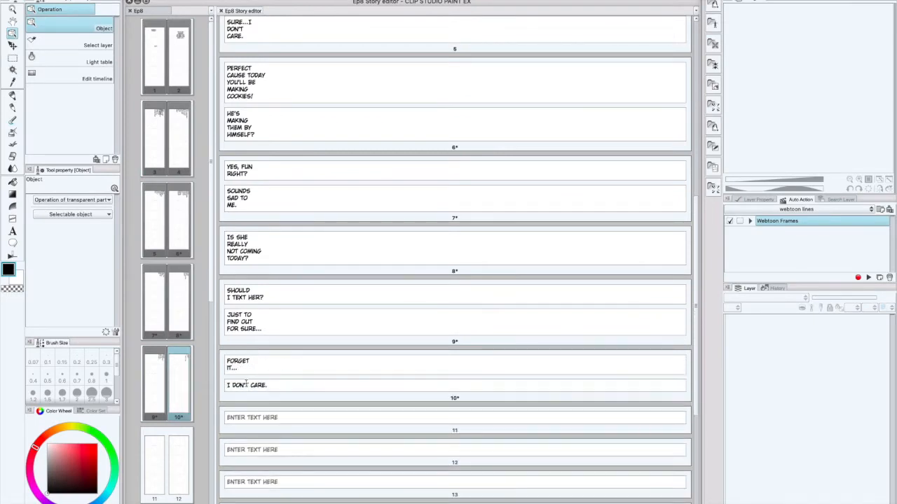
left_click(249, 384)
key("Return")
- Move the "Forget it..." and "I don't care." texts from page 10 to page 11
left_click(335, 482)
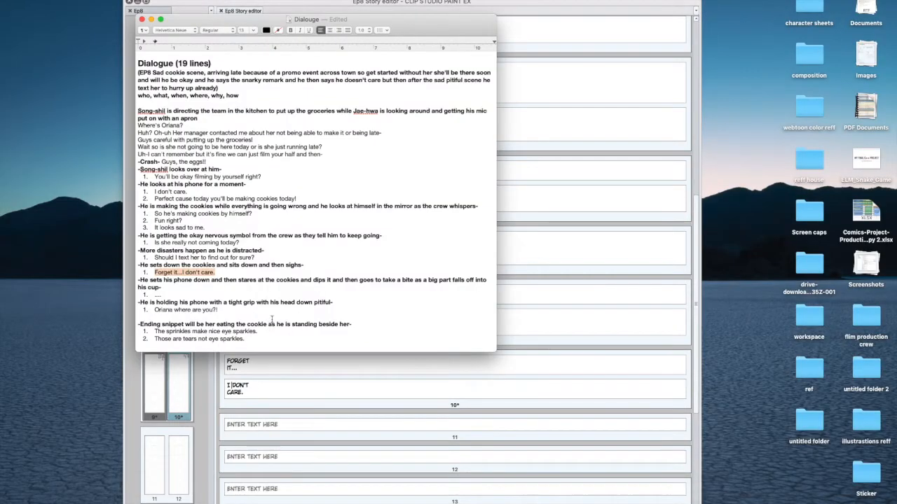
left_click(270, 392)
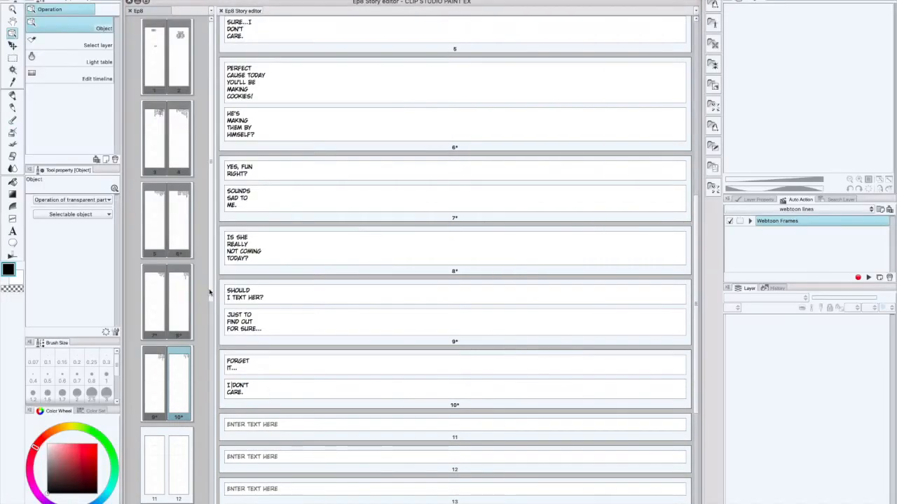
triple_click(229, 364)
left_click(264, 331)
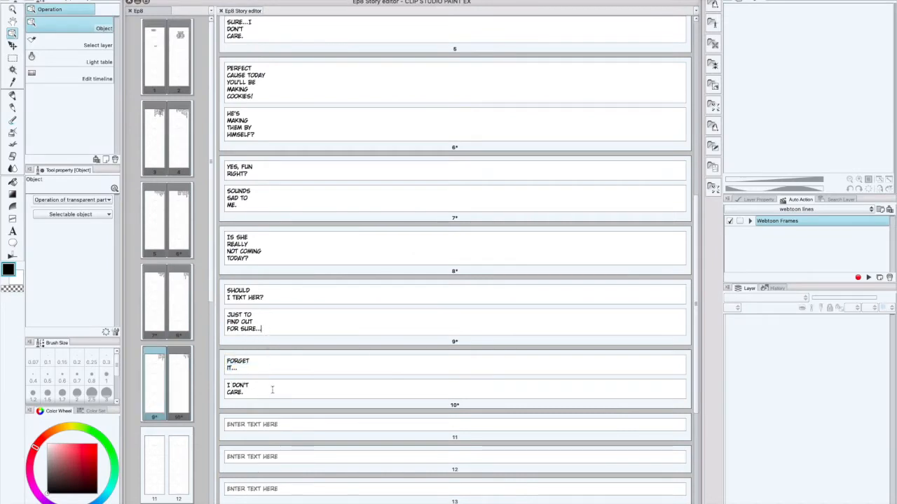
left_click(269, 368, "super")
left_click(272, 392, "super")
left_click_drag(272, 394, 268, 417)
left_click(236, 361)
type("OR")
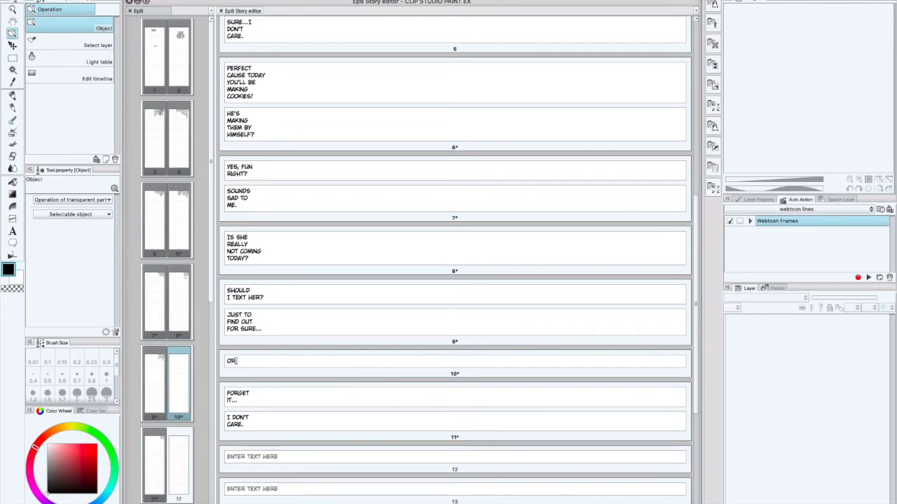
type(" DOES")
key("Return")
type("THAT")
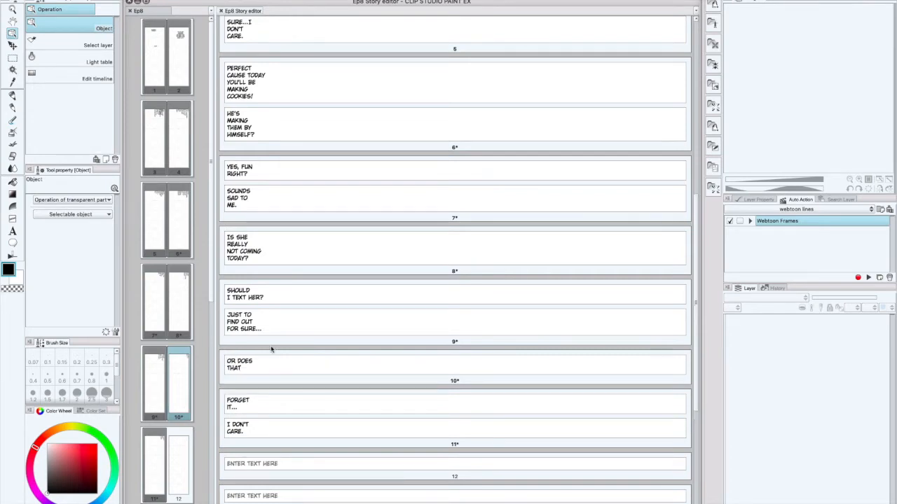
key("BackSpace")
key("BackSpace")
key("BackSpace")
key("BackSpace")
key("BackSpace")
key("BackSpace")
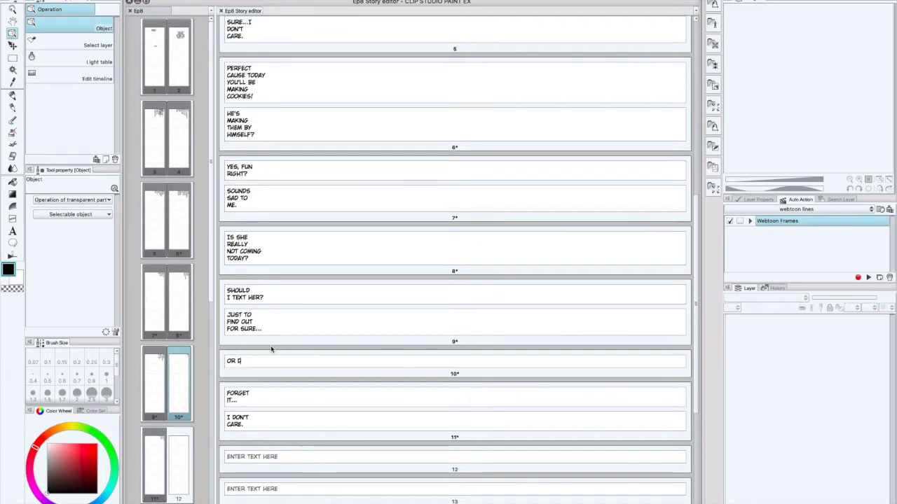
type("WOUL")
key("BackSpace")
key("BackSpace")
key("BackSpace")
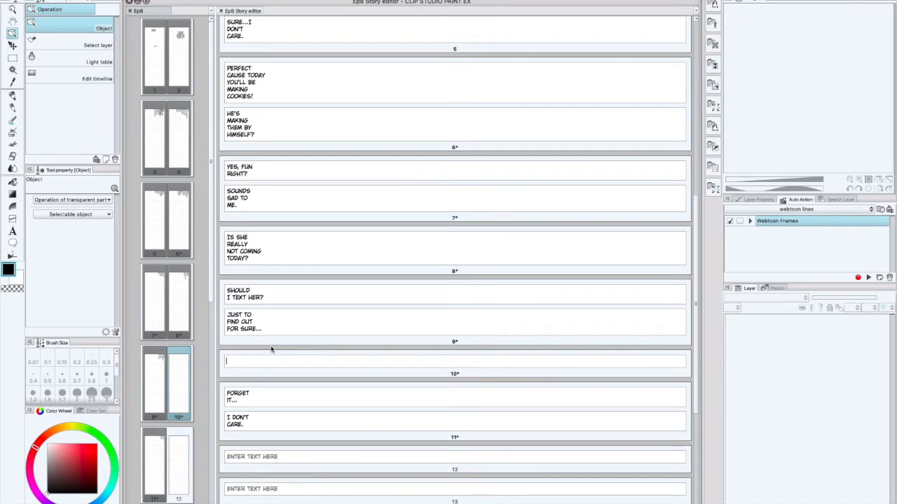
- Write "Wait..." as the first row of page 10's text and begin a second row with "What"
type("WAIT...")
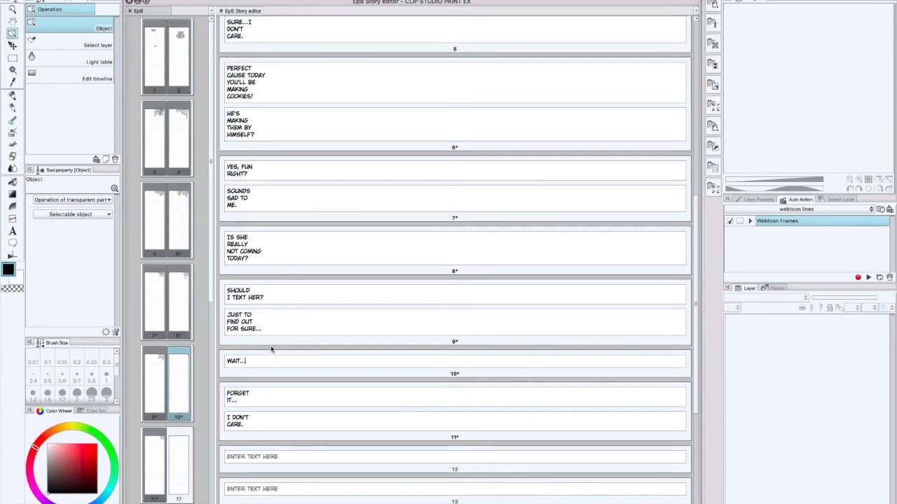
key("Return")
type("WHAT")
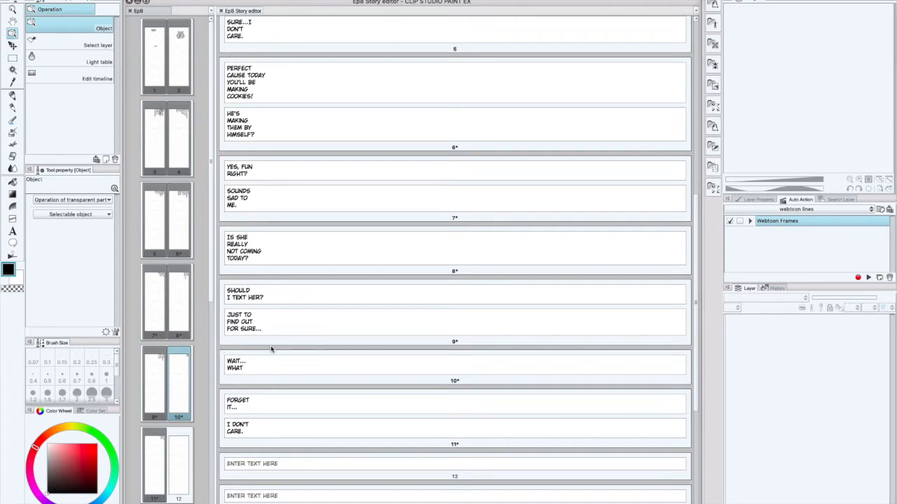
type("I'M ANNOYING")
key("Return")
type("HER")
left_click(255, 369)
key("Return")
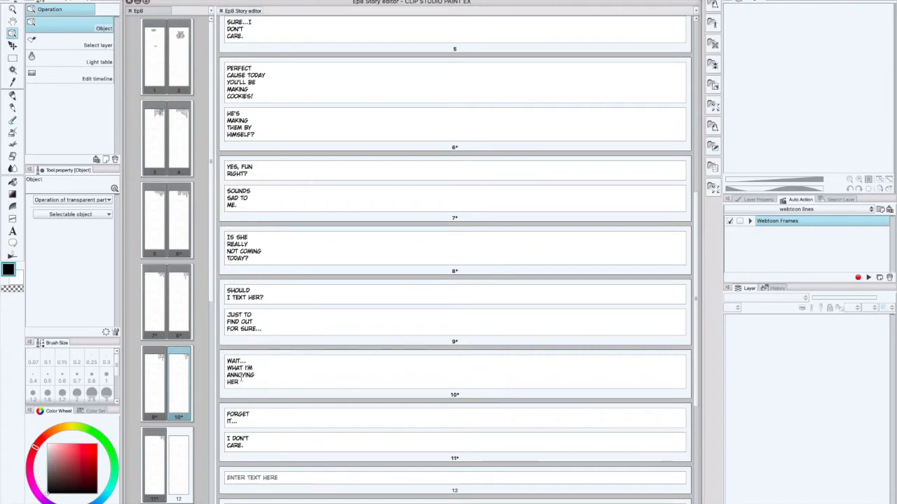
left_click_drag(241, 382, 247, 368)
key("BackSpace")
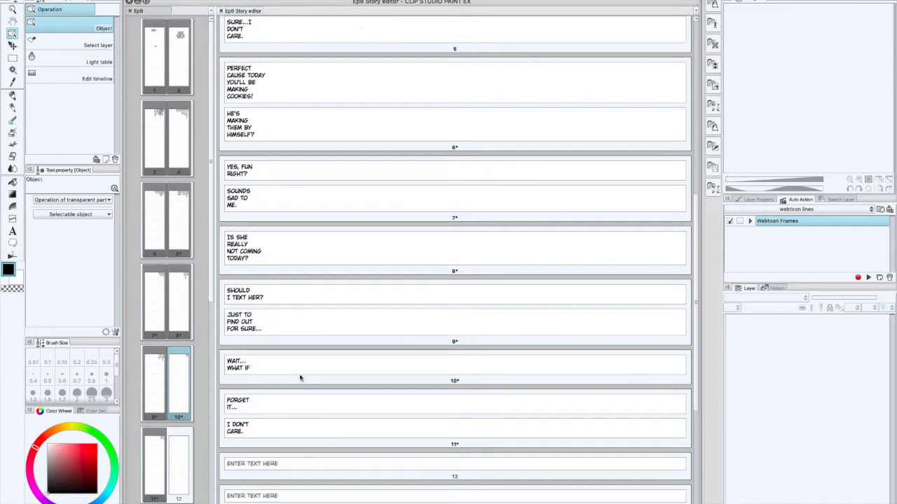
- Continue page 10's text with the rows "me texting" and "her is annoying?", and add an empty second text below it
key("Return")
type("ME TEXTING")
key("Return")
type("HER IS ANNOYING?")
key("Return")
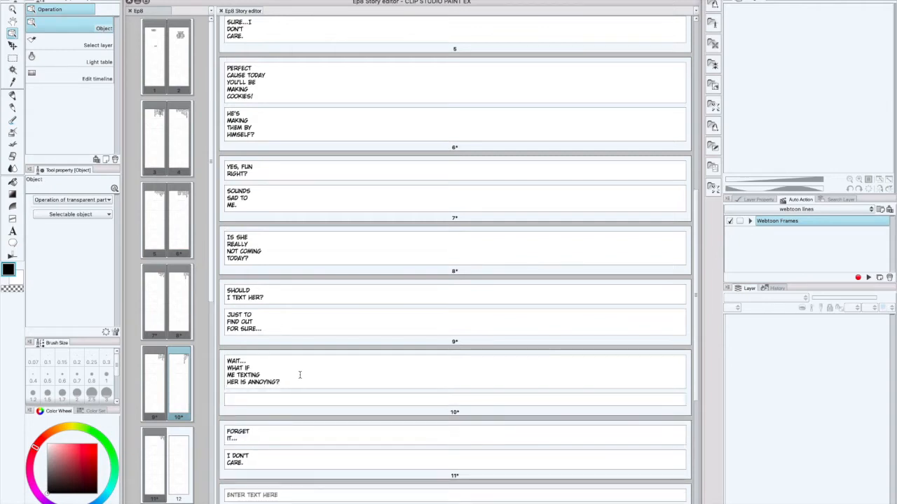
- Replace everything after "Wait..." in page 10's first text with the rows "would that" and "be too needy?"
left_click_drag(293, 382, 227, 364)
type("WOULD THAT BE TOO")
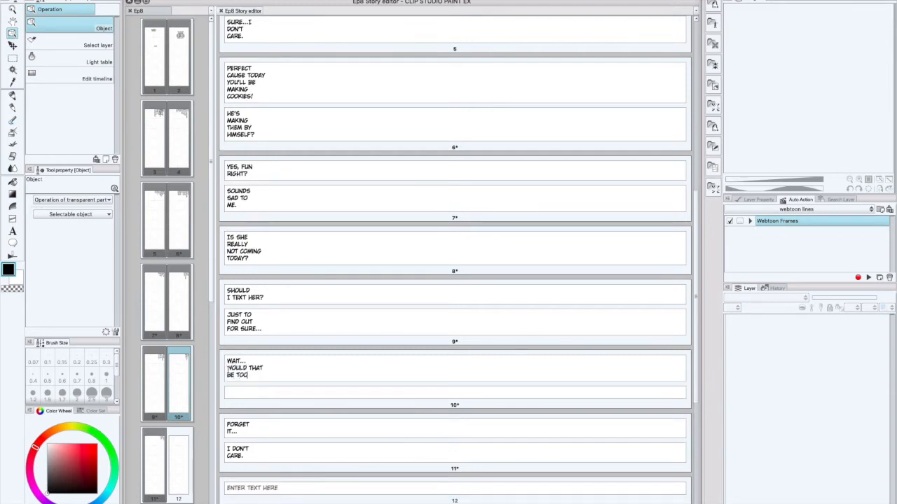
type(" NEEDY?")
- Begin page 10's second text with "What if" on one row and "she's" on the next
left_click(238, 392)
type("WHAT IF")
key("Return")
type("SHE G")
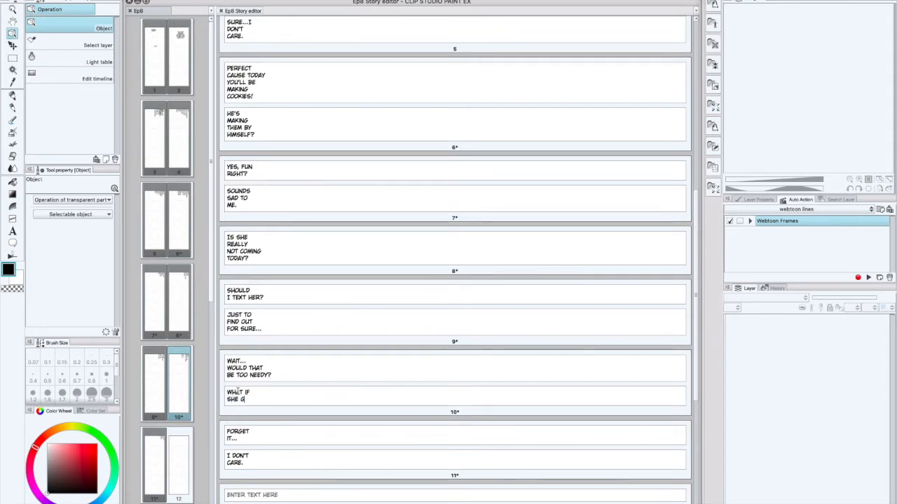
key("BackSpace")
key("BackSpace")
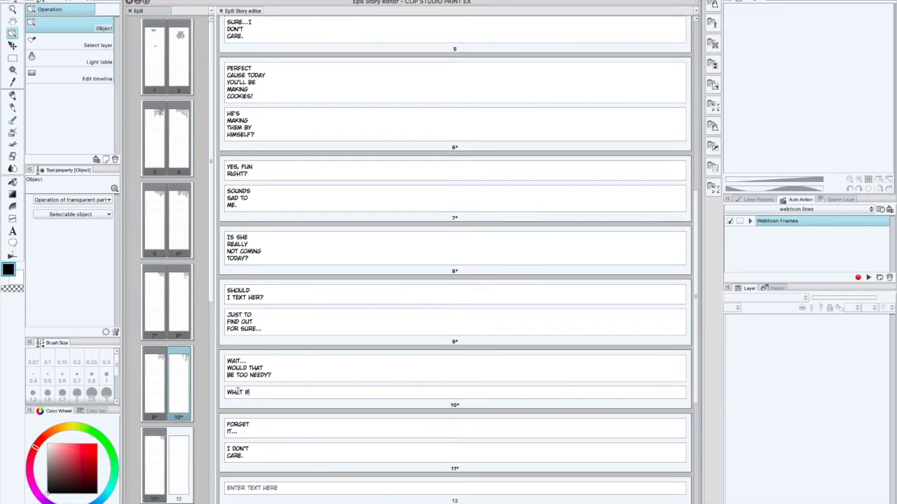
key("Return")
type("SHE'S")
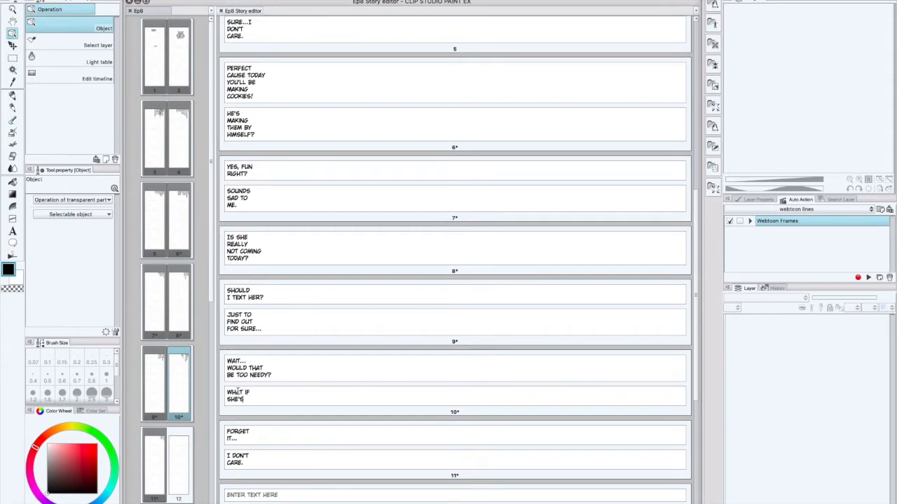
- Continue page 10's second text with "not", "to text her", "because she's", "busy doing other" and "things?"
type(" NOT")
key("Return")
type("TO TEXT HER")
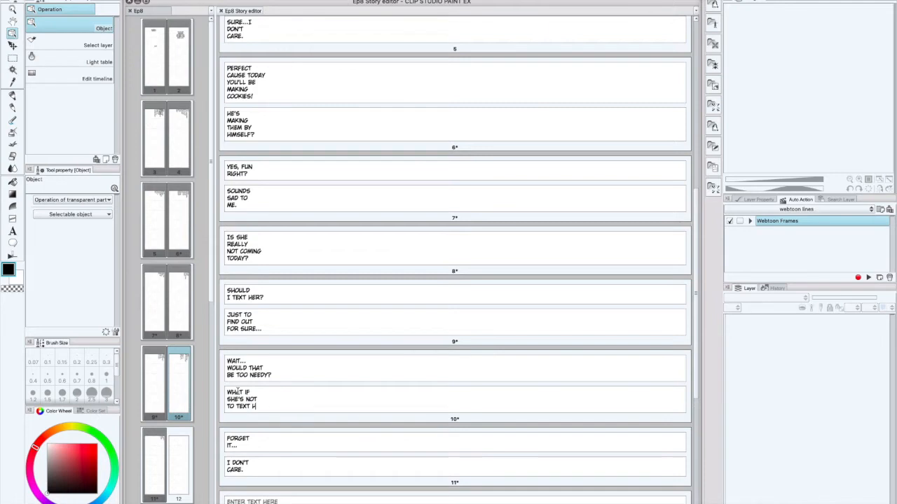
key("Return")
type("BECAUSE SHE'S")
key("Return")
type("BL")
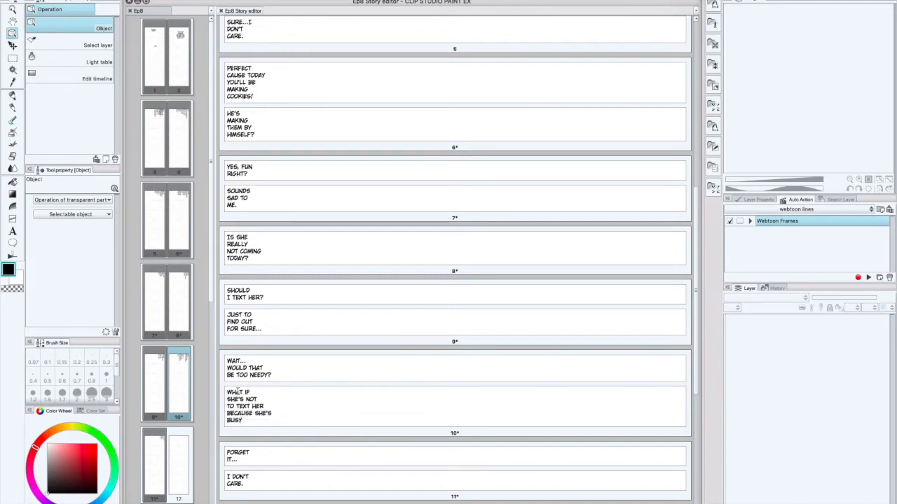
type("SY DOING OTHER")
key("Return")
type("THINGS?")
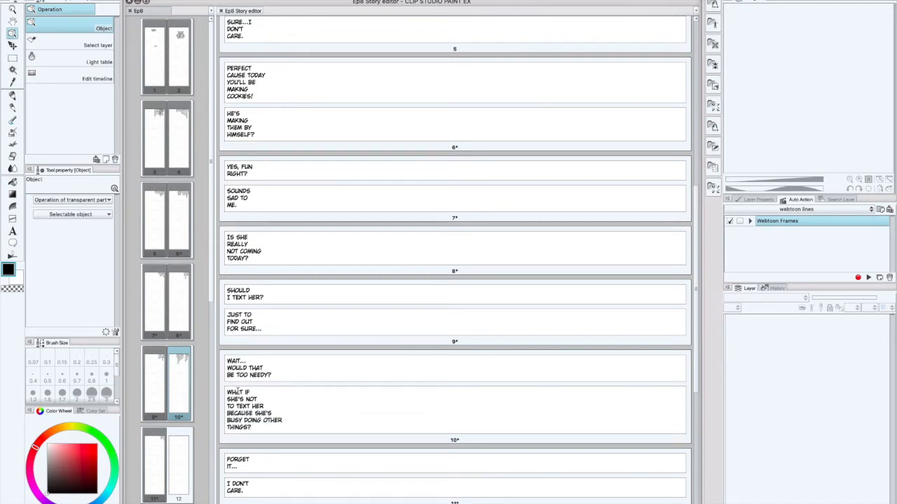
- Extend page 11's "I don't care" text with "if", followed by the rows "she's not" and "here"
scroll(252, 420, "down", 1)
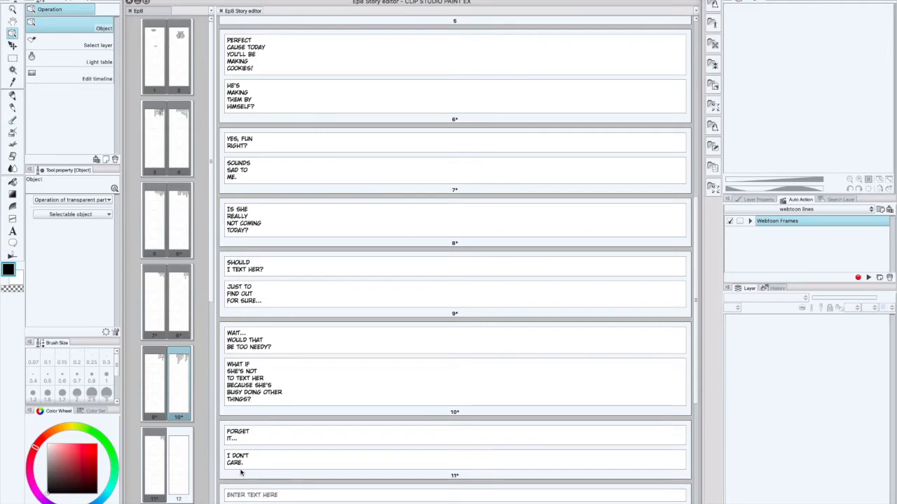
left_click(265, 463)
type("IF")
key("Return")
type("SHE")
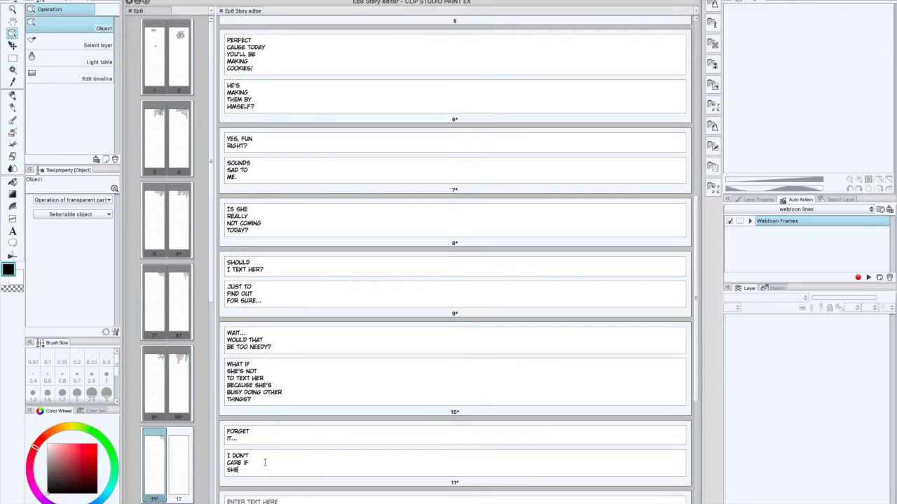
type("'S NOT")
key("Return")
type("HERE!")
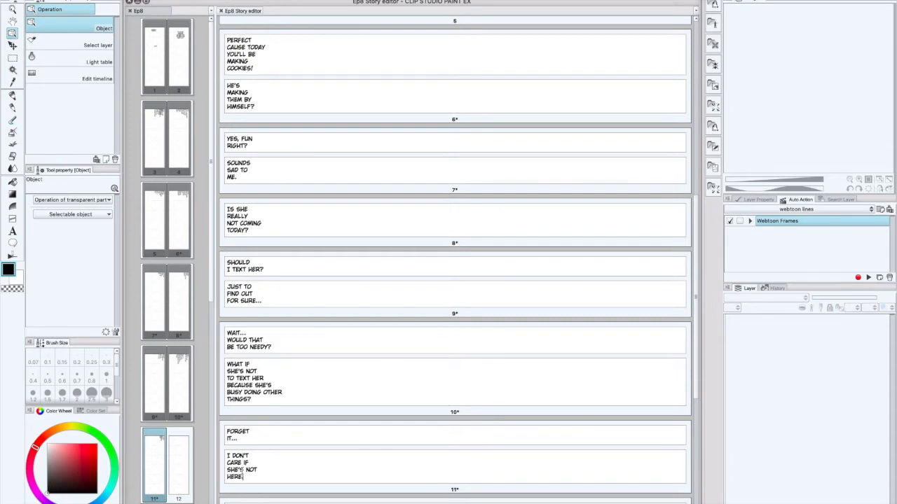
- Replace "not here" in page 11's second text with "doesn't" and a new row "show up."
left_click_drag(242, 477, 241, 470)
type("DOESN'T")
key("Return")
type("SHOW UP.")
- Break the end of page 10's second text into "busy doing" and "other things?", and change "she's not" to "she says not"
left_click(264, 393)
key("Return")
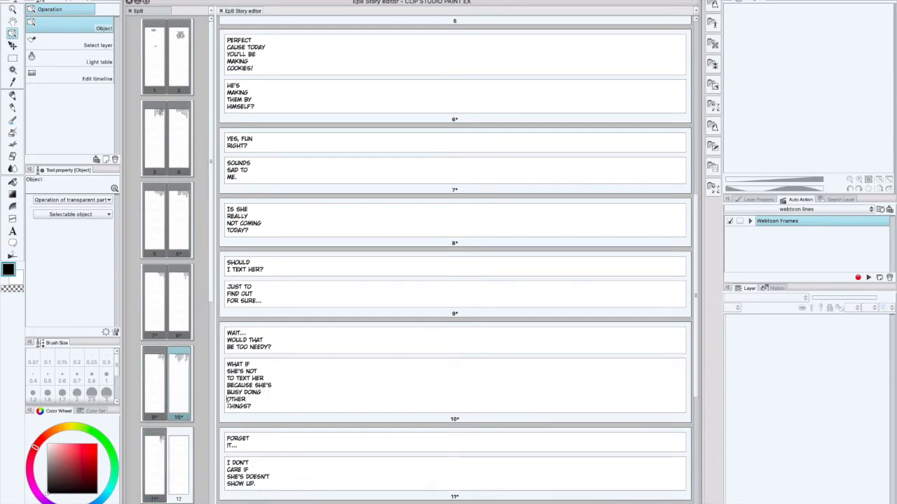
key("BackSpace")
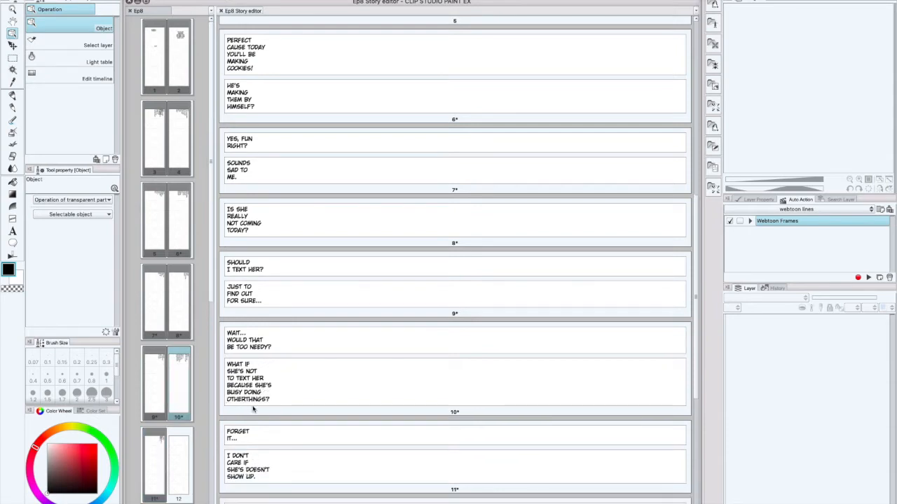
left_click(243, 371)
key("BackSpace")
type("SAYS")
left_click(277, 399)
- Move page 10's "Wait... would that be too needy?" text below the "What if" text
left_click_drag(290, 346, 290, 412)
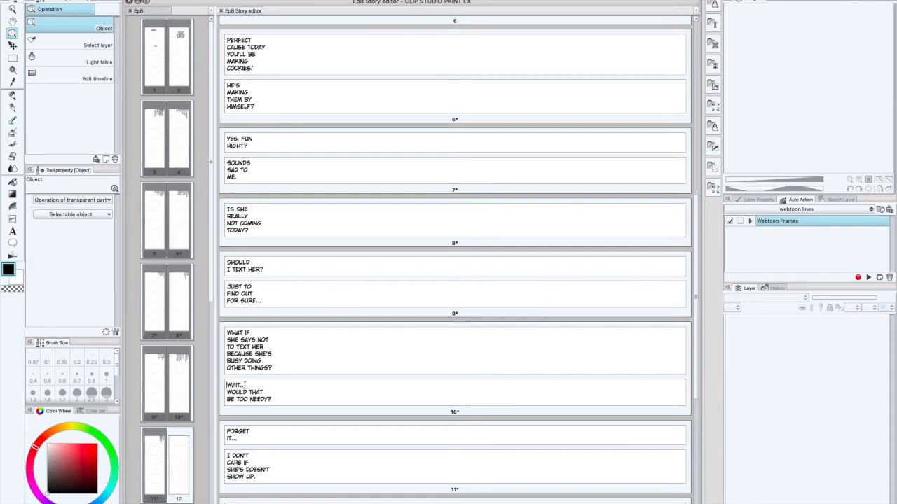
- Replace the start of page 10's last question with "Am I being" and "annoying?", and split off "too" and "needy?" as a separate text
left_click_drag(270, 392, 217, 386)
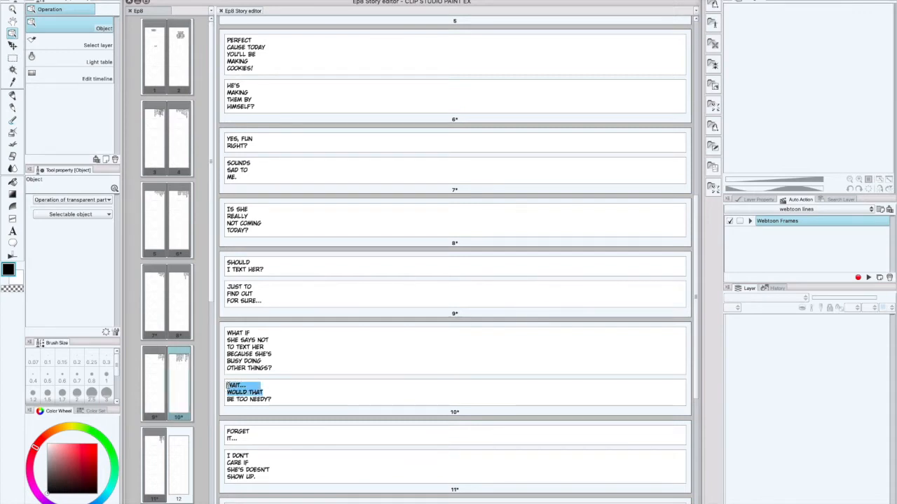
key("BackSpace")
type("I'M I BEING")
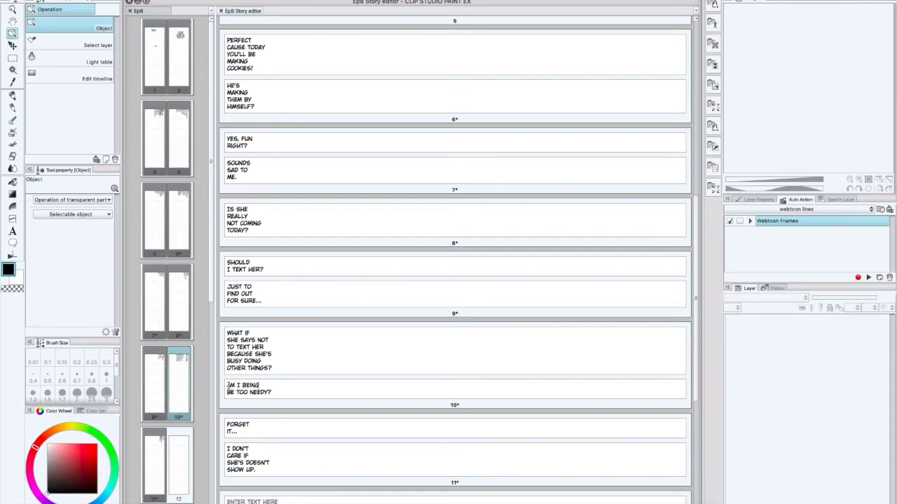
key("BackSpace")
key("BackSpace")
type("ANNOYING?")
key("Return")
key("Return")
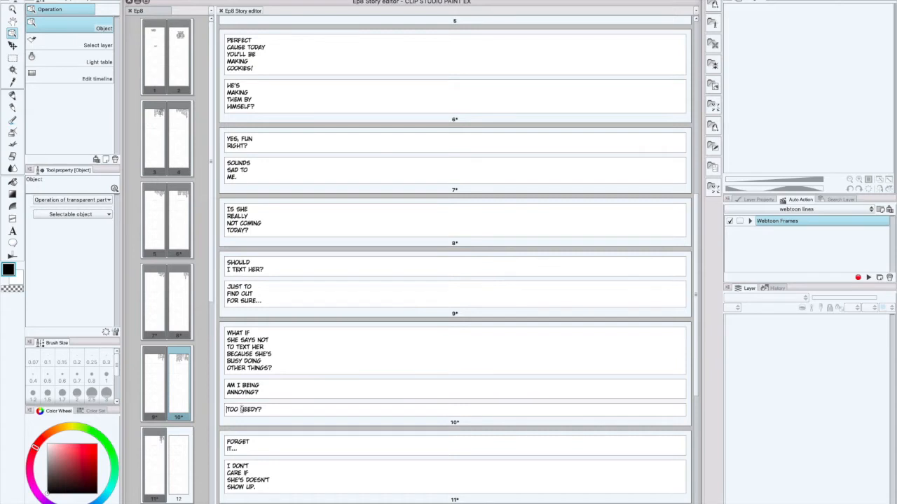
key("Return")
- Look up the next line in the Dialogue document and enter "...." as page 12's text in the story editor
scroll(260, 407, "down", 2)
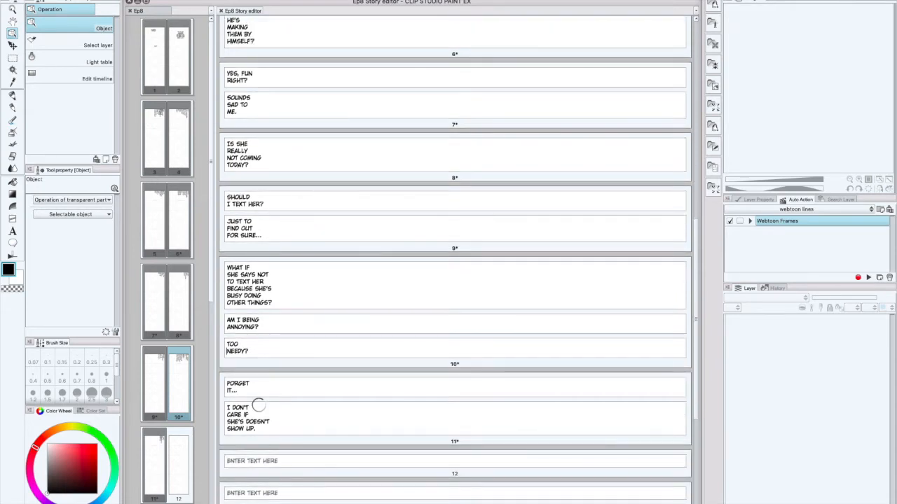
left_click(308, 498)
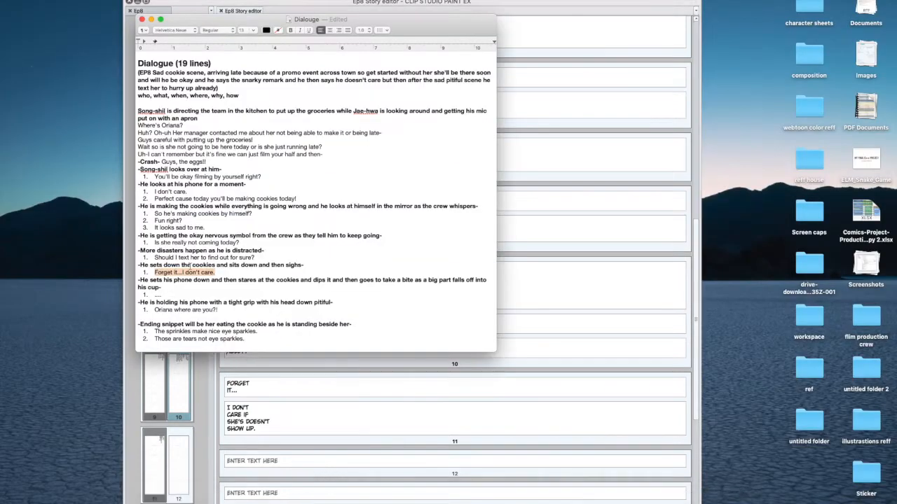
left_click(353, 465)
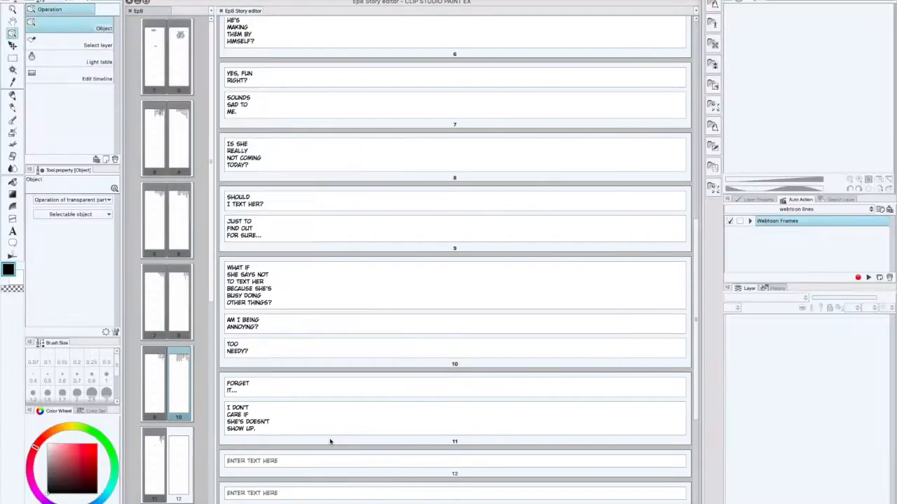
scroll(329, 442, "down", 5)
left_click(288, 327)
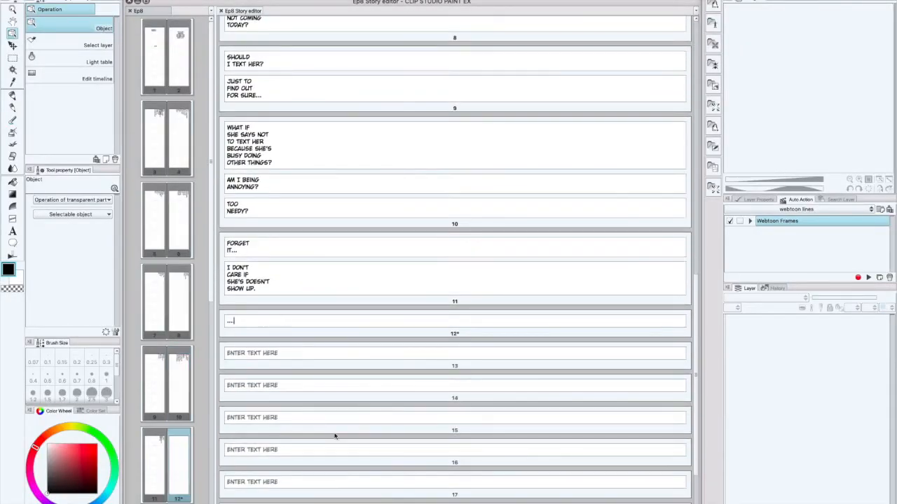
- Copy the "where are you?!" line from the Dialogue document into page 13's text, broken into three rows
left_click(308, 483)
left_click_drag(220, 309, 155, 310)
key("super+c")
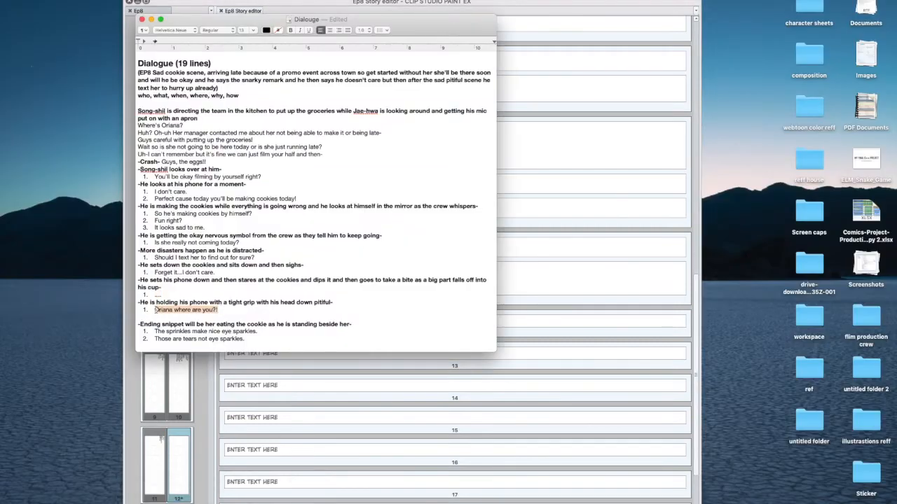
left_click(312, 428)
key("super+v")
left_click(250, 353)
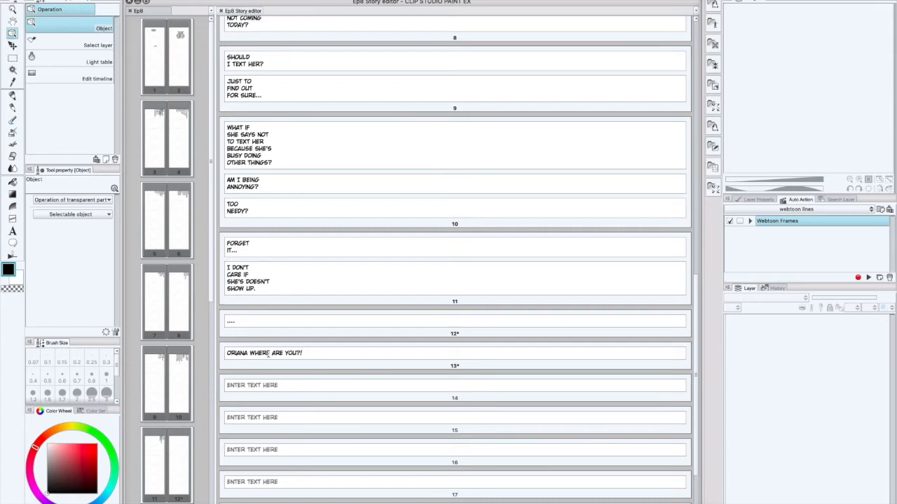
key("Return")
left_click(263, 361)
key("Return")
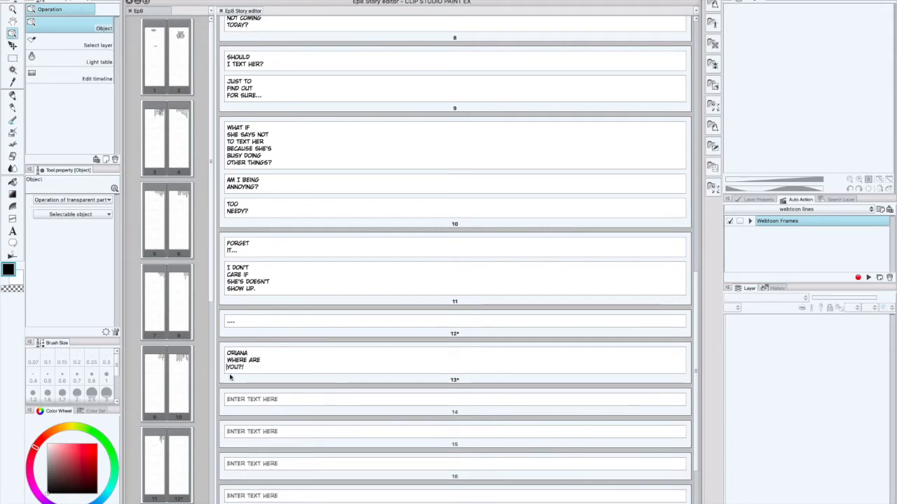
- Replace page 13's text with the rows "Where" and "is she?!"
left_click_drag(239, 367, 226, 353)
type("WHERE")
key("Return")
type("IS SHE?!")
- Copy "The sprinkles make nice eye sparkles." from the Dialogue document to page 14, break it into three rows and change "The" to "These"
mouse_move(272, 498)
left_click(308, 500)
left_click_drag(257, 332, 156, 332)
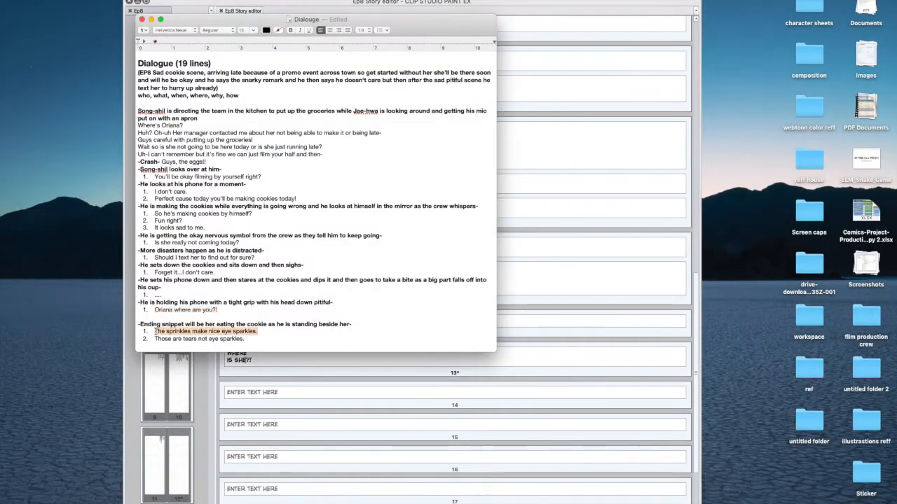
key("super+c")
left_click(250, 392)
key("super+v")
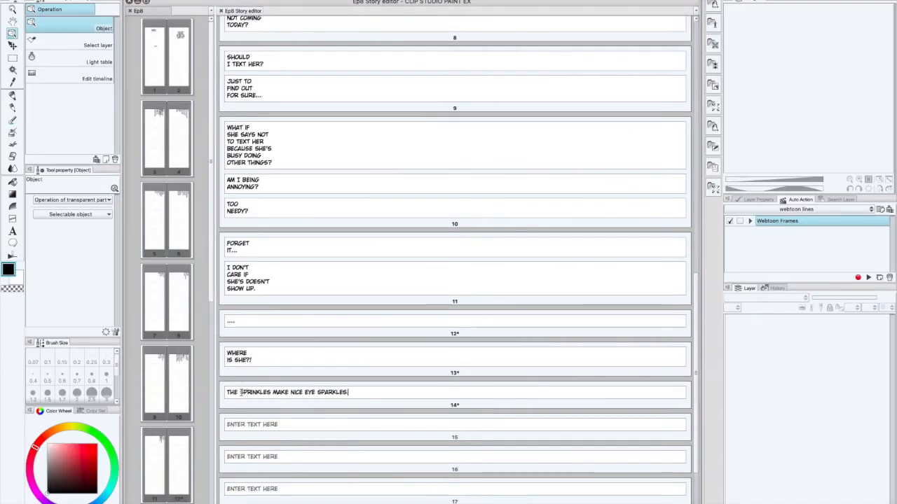
left_click(274, 393)
key("Return")
left_click(269, 399)
key("Return")
type("SE")
- Copy "Those are tears not eye sparkles." into a second text on page 14, break it into four rows, and save
key("super+Tab")
left_click_drag(154, 339, 244, 338)
key("super+Tab")
left_click(259, 408)
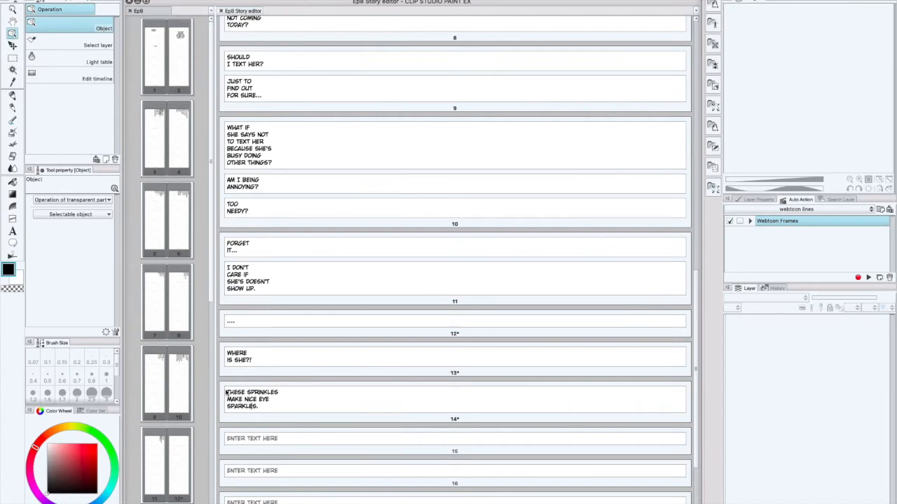
key("Return")
key("super+v")
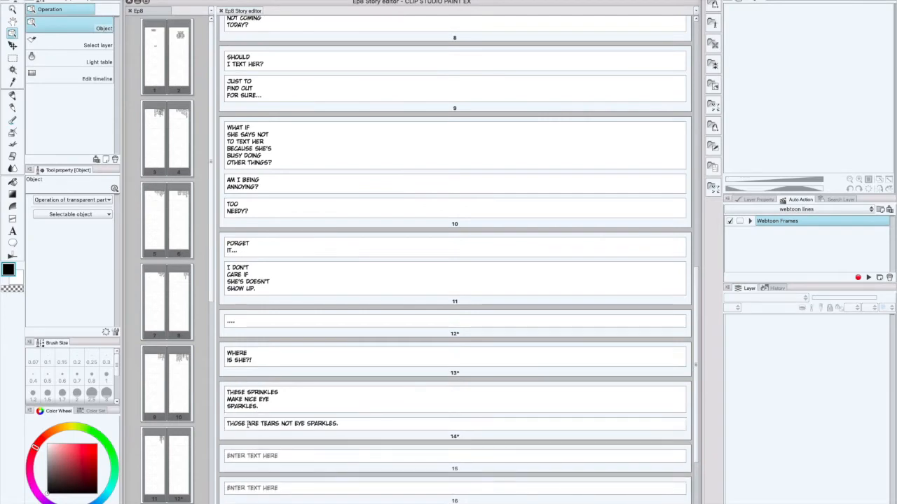
left_click(245, 423)
key("shift+Return")
left_click(259, 430)
key("shift+Return")
left_click(253, 437)
key("shift+Return")
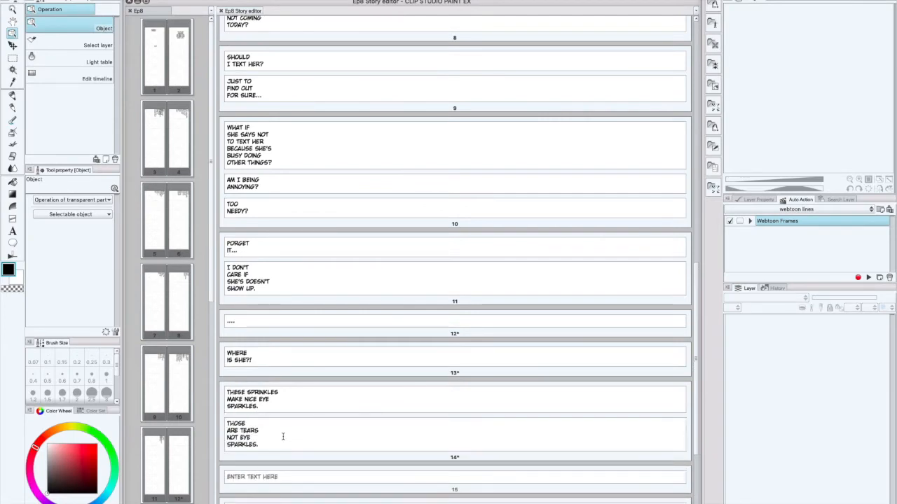
key("super+s")
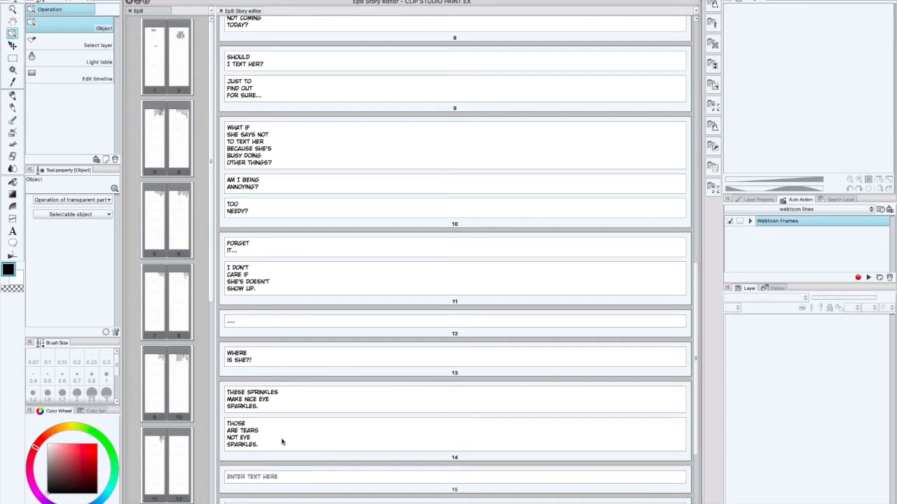
- Select all story texts and apply the Text tool's properties to them, with Wild Words Roman, size 14 and centred alignment
scroll(319, 390, "up", 15)
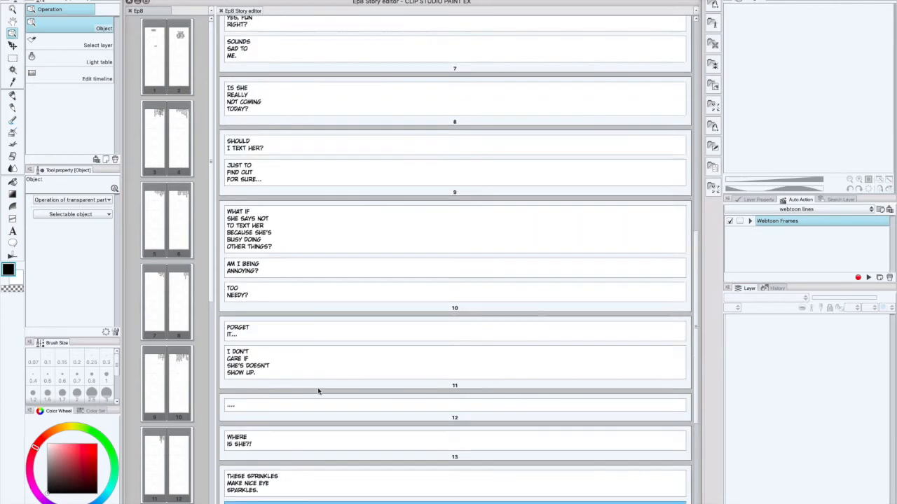
key("super+a")
right_click(305, 36)
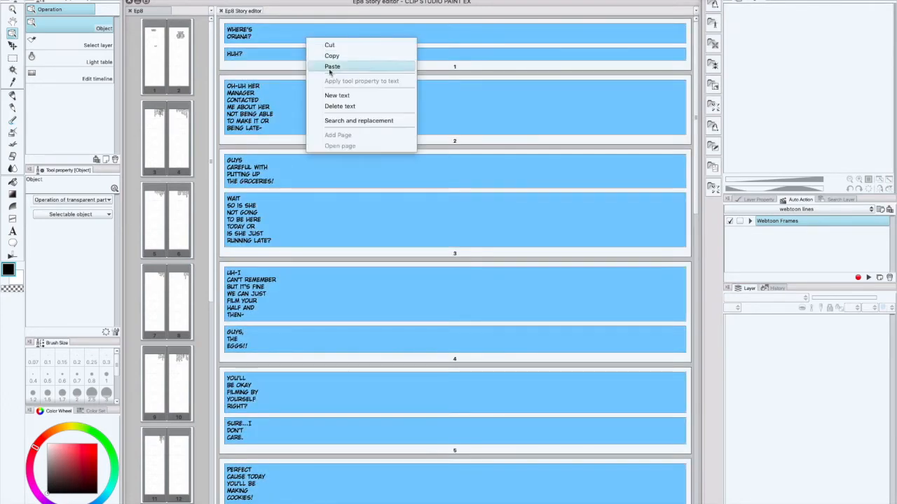
left_click(14, 242)
left_click(12, 232)
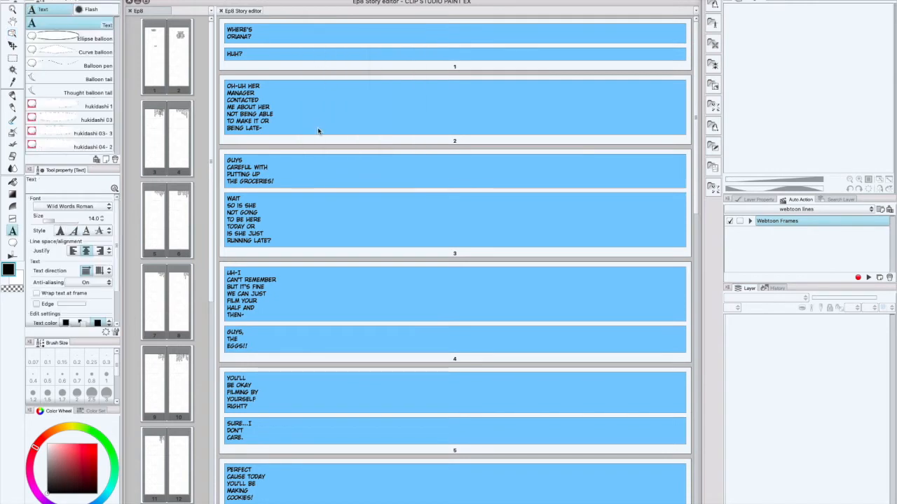
right_click(318, 131)
left_click(356, 163)
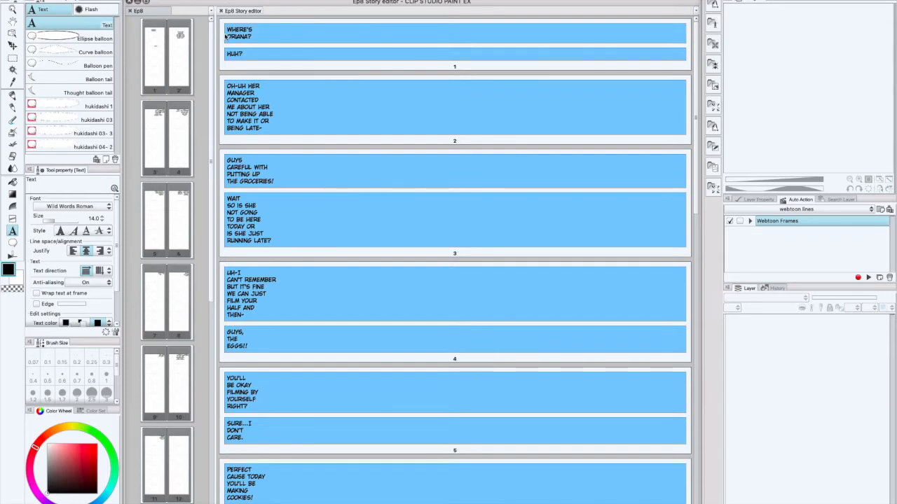
- Check the selected texts down to page 14 and close the story editor
scroll(273, 87, "down", 15)
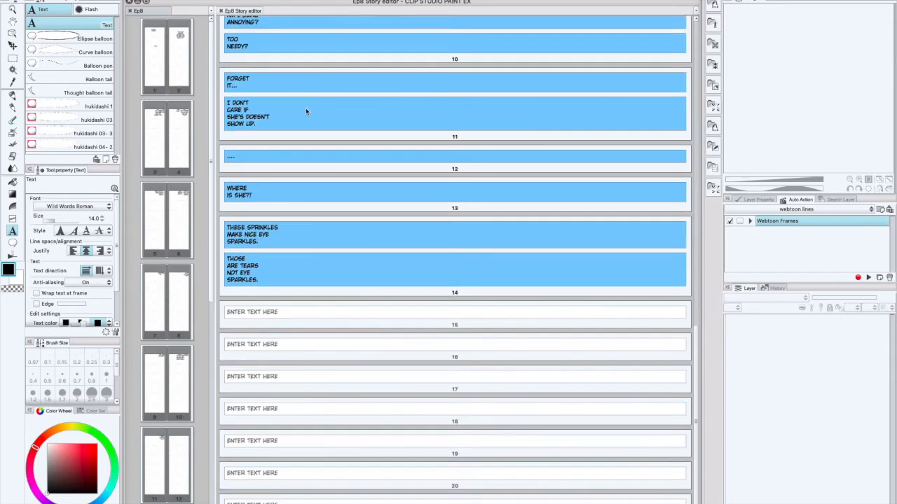
left_click(221, 10)
left_click(571, 189)
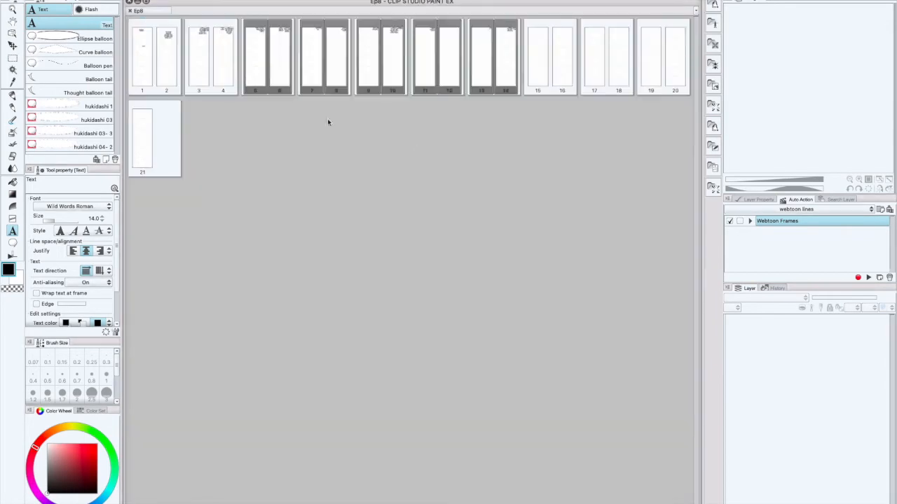
- On page 3, move the "Guys careful" and "Wait" texts inside the canvas with "Wait" well below, and close the page
left_click(200, 62)
key("o")
left_click_drag(470, 53, 430, 241)
left_click(436, 107)
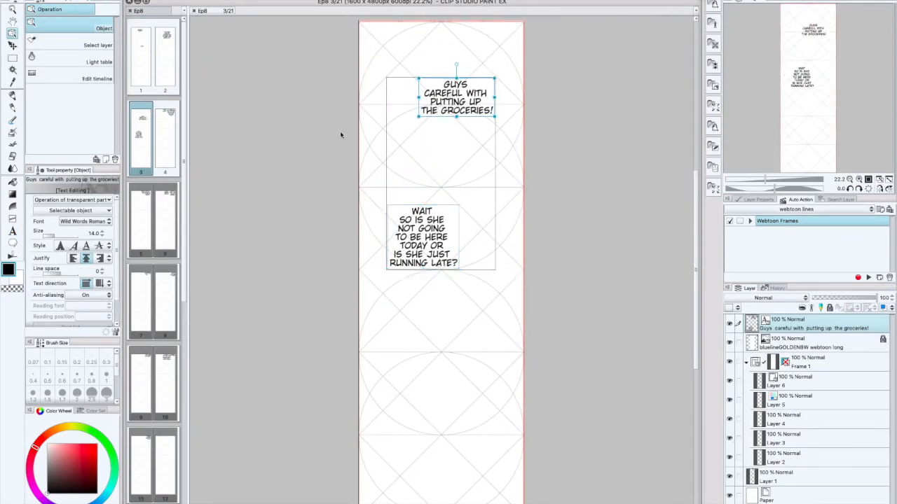
key("super+w")
- Open pages 5 to 14 from the page manager, each in its own canvas
left_click(253, 60)
double_click(253, 60)
double_click(140, 290)
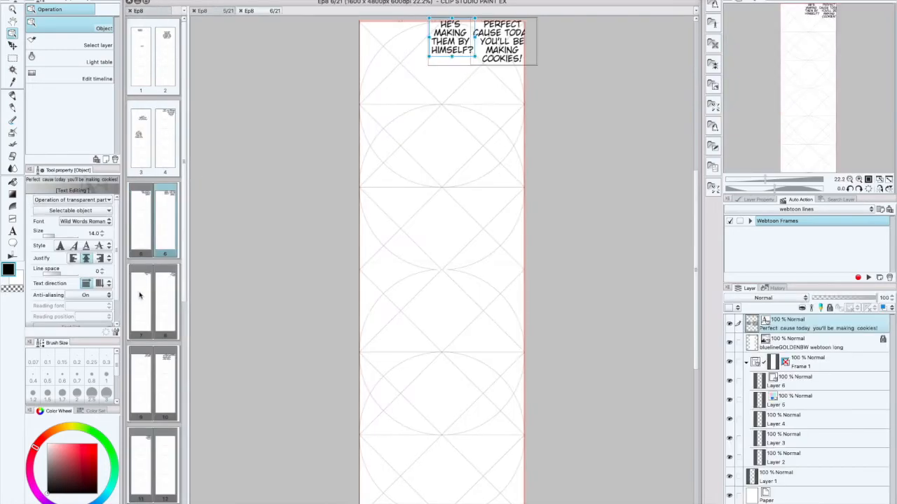
double_click(161, 388)
scroll(172, 378, "down", 2)
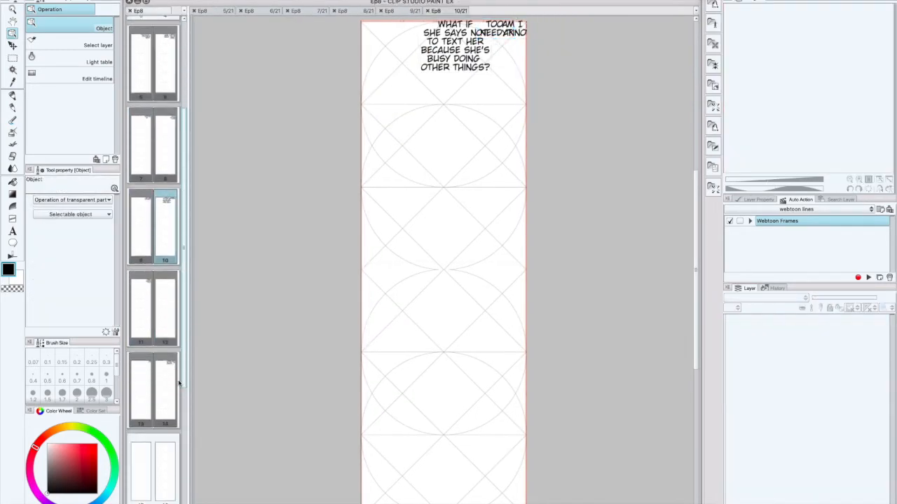
double_click(159, 344)
double_click(165, 389)
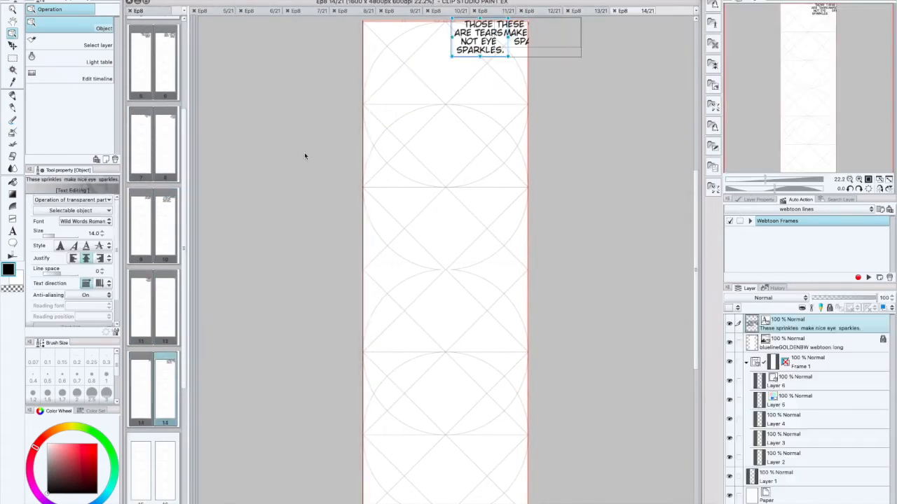
- Move the texts on pages 14, 13 and 12 down and inward from the upper edge of the canvas, closing each page when placed
left_click_drag(494, 50, 446, 115)
key("super+w")
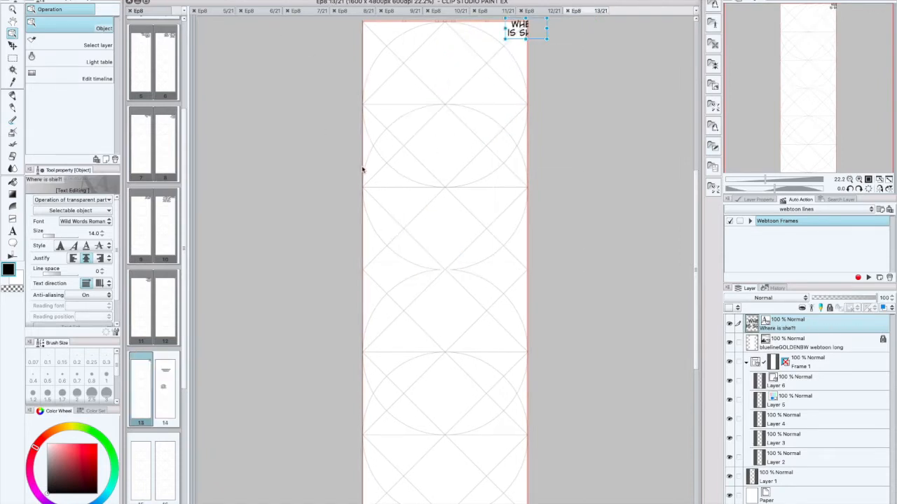
left_click_drag(516, 28, 444, 158)
key("super+w")
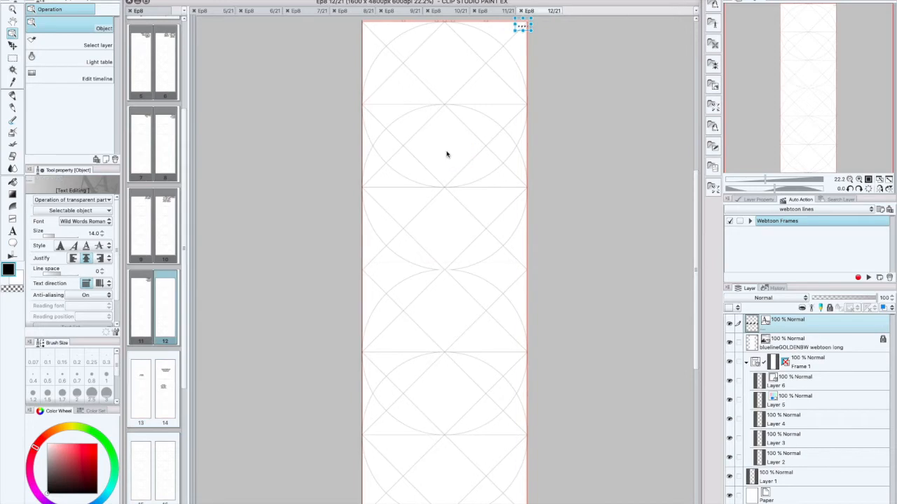
left_click_drag(521, 25, 452, 140)
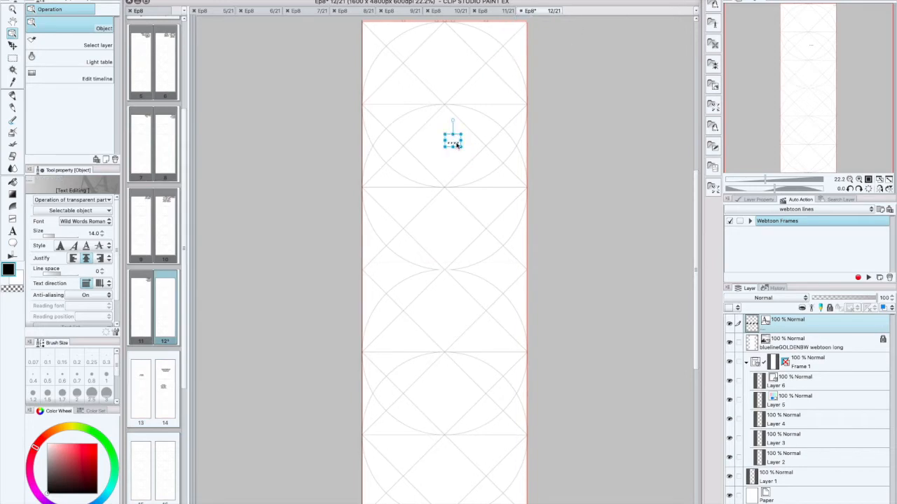
key("super+w")
- Move page 11's two texts and page 10's three texts down the canvas, spaced apart vertically, and close both pages
left_click_drag(507, 45, 421, 223)
left_click_drag(503, 30, 434, 270)
key("super+w")
left_click_drag(494, 30, 424, 398)
left_click_drag(424, 188, 431, 335)
left_click_drag(434, 280, 440, 176)
key("super+w")
- Move the texts on pages 9, 8 and 7 down from the upper corner into the canvas, closing each page when placed
left_click_drag(510, 28, 445, 91)
key("super+w")
left_click_drag(507, 38, 436, 181)
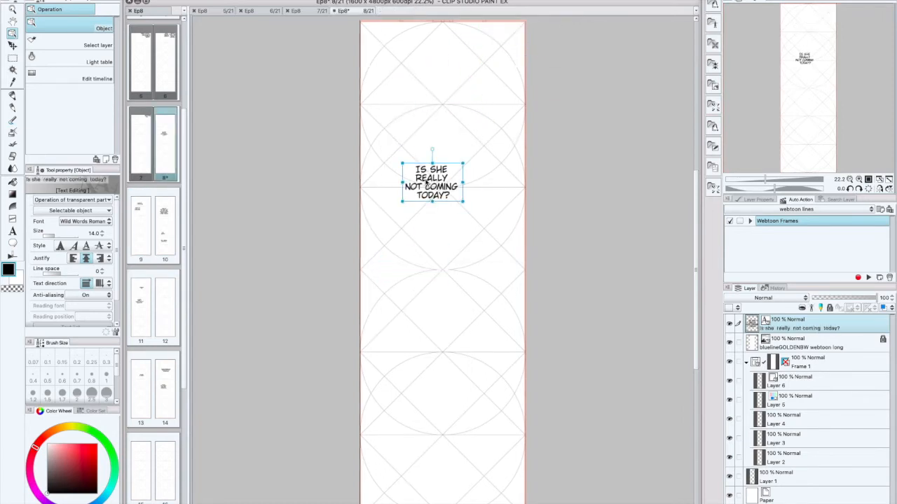
key("super+w")
left_click_drag(494, 36, 411, 164)
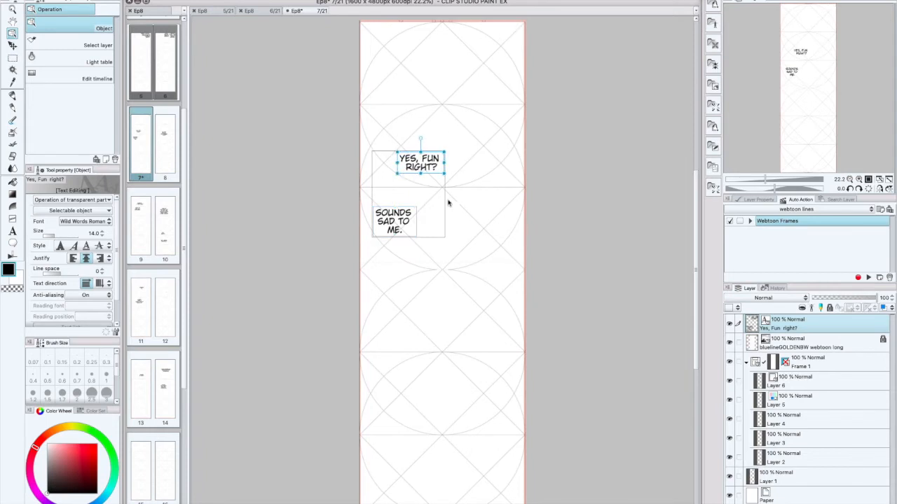
key("super+w")
- Place the second text well below the first on pages 6 and 5, both inside the canvas, and close the pages
left_click_drag(455, 35, 426, 217)
left_click_drag(499, 36, 426, 136)
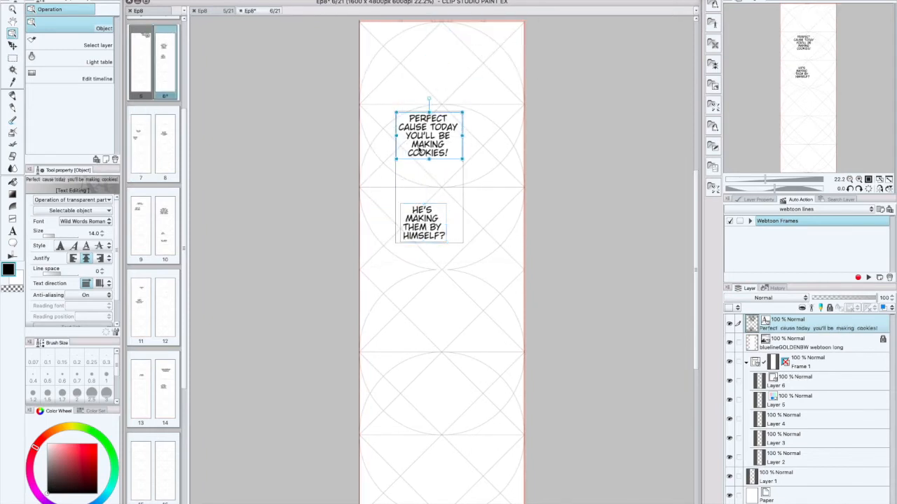
key("super+w")
left_click_drag(449, 30, 403, 290)
left_click_drag(490, 63, 438, 161)
key("super+w")
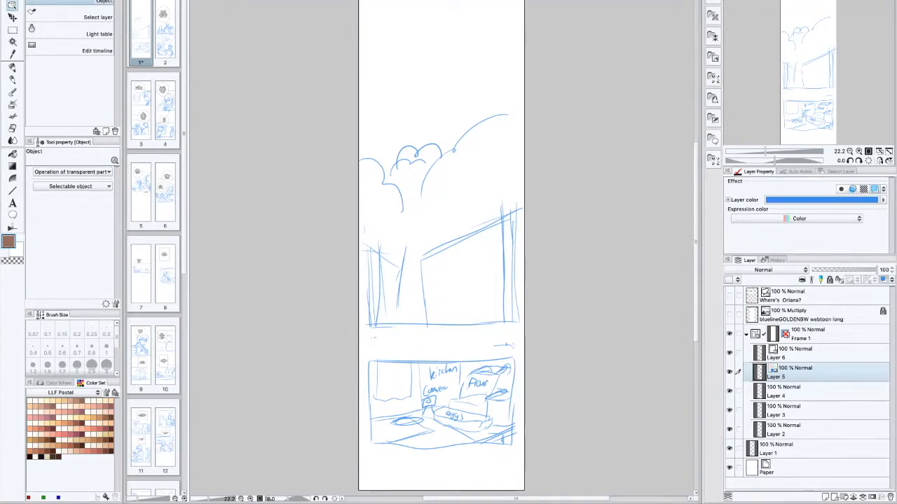
- Go through pages 2 to 4 and hide the dialogue text layer on pages 3 and 4
key("ctrl+Page_Down")
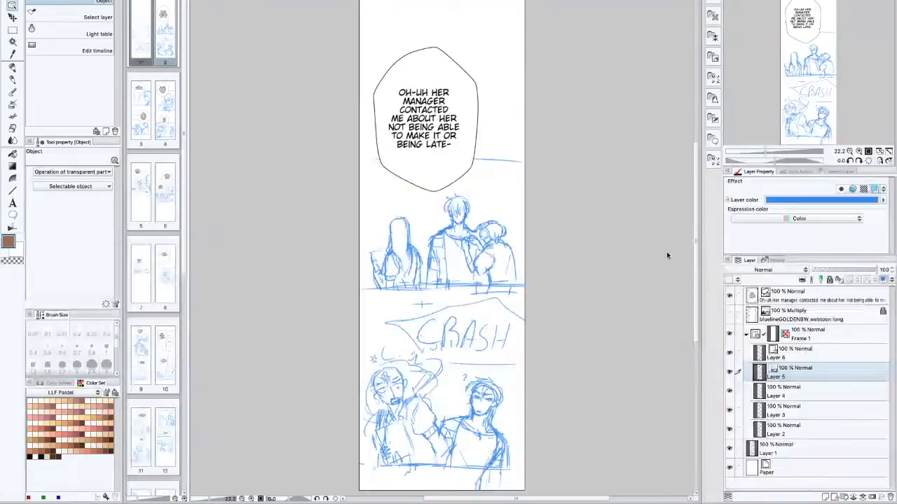
key("ctrl+Page_Down")
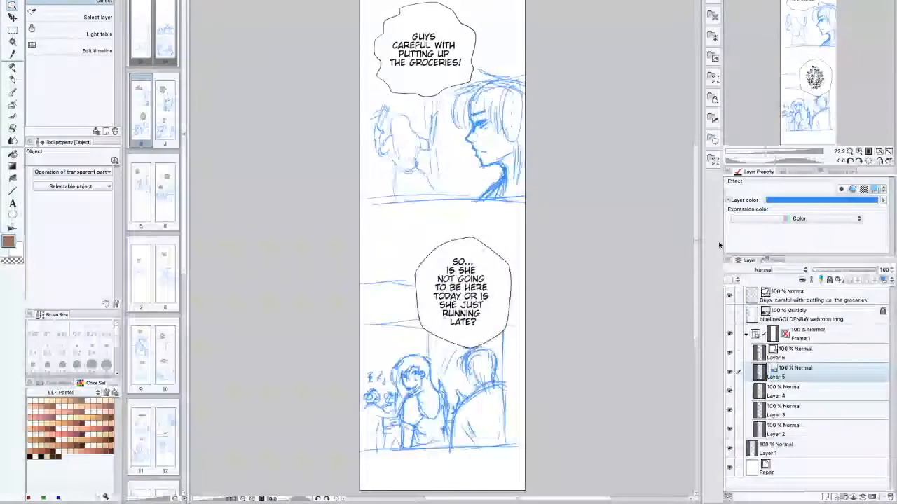
left_click(729, 296)
key("ctrl+Page_Down")
left_click(729, 295)
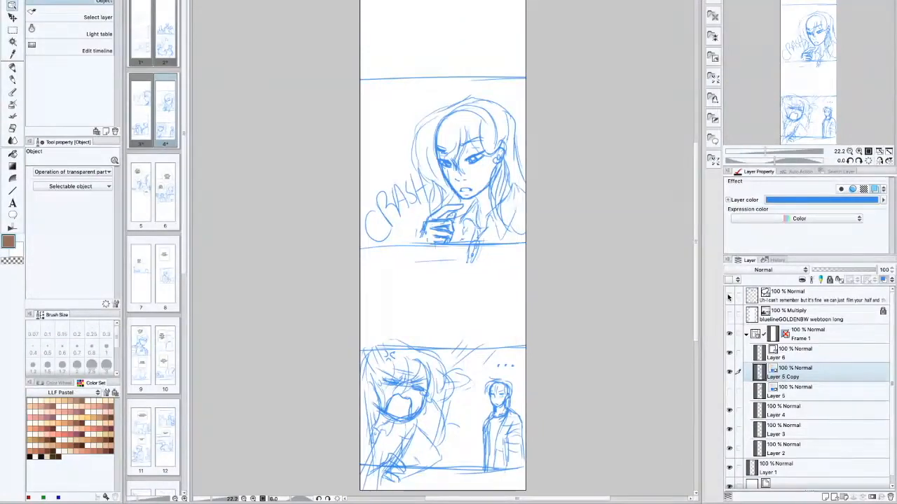
- Go on through the following pages and hide the dialogue text layer on pages 9, 8, 7, 6 and 5
key("ctrl+Page_Down")
key("ctrl+Page_Down")
key("ctrl+Page_Down")
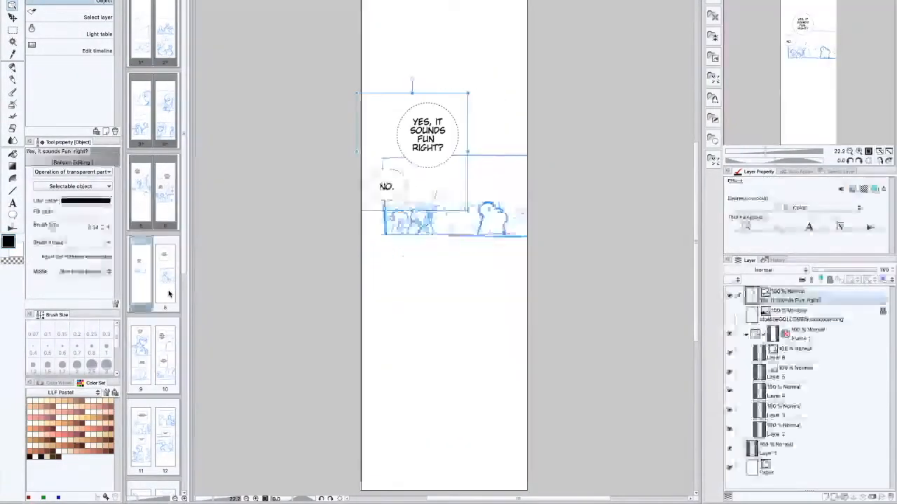
key("ctrl+Page_Down")
key("ctrl+Page_Down")
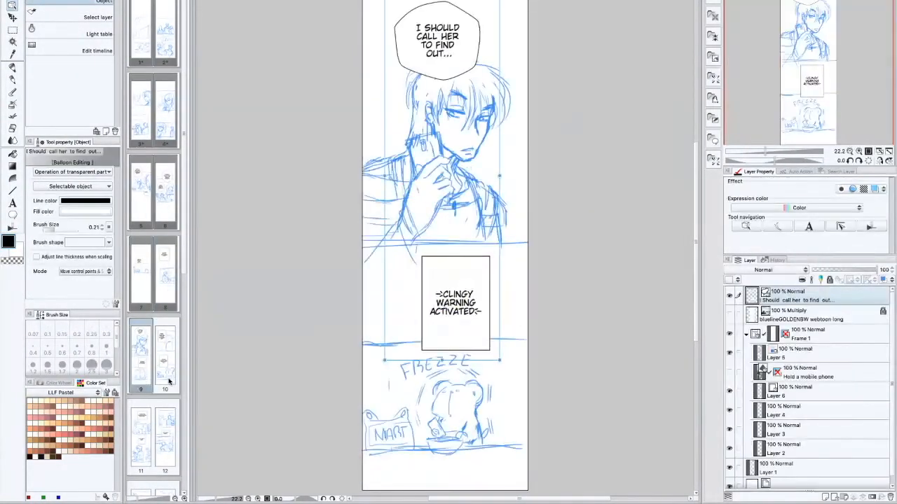
key("ctrl+Page_Down")
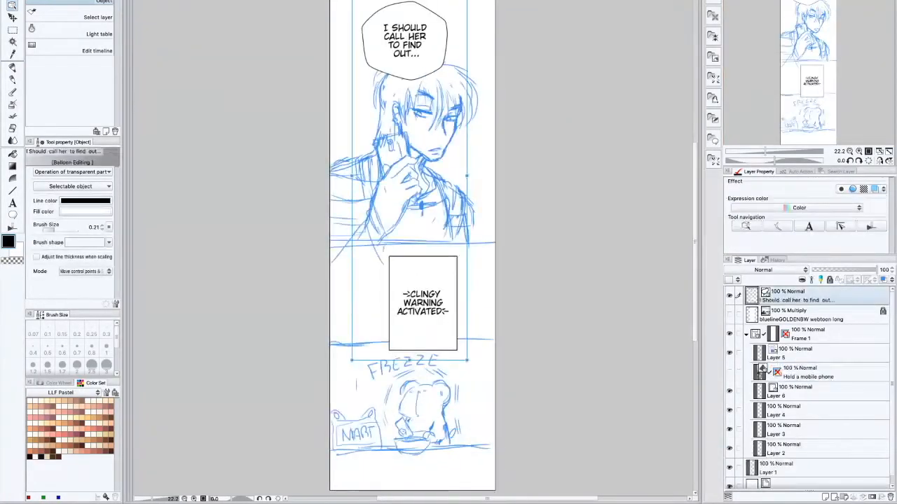
left_click(729, 295)
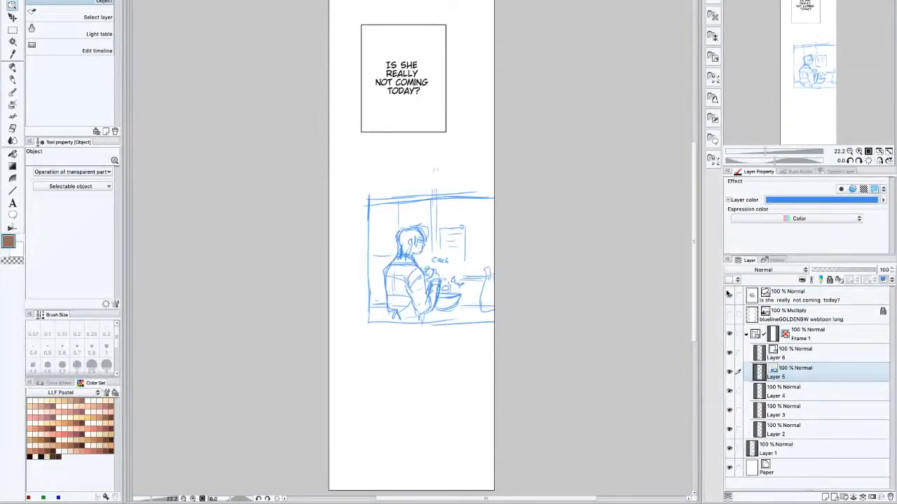
left_click(729, 295)
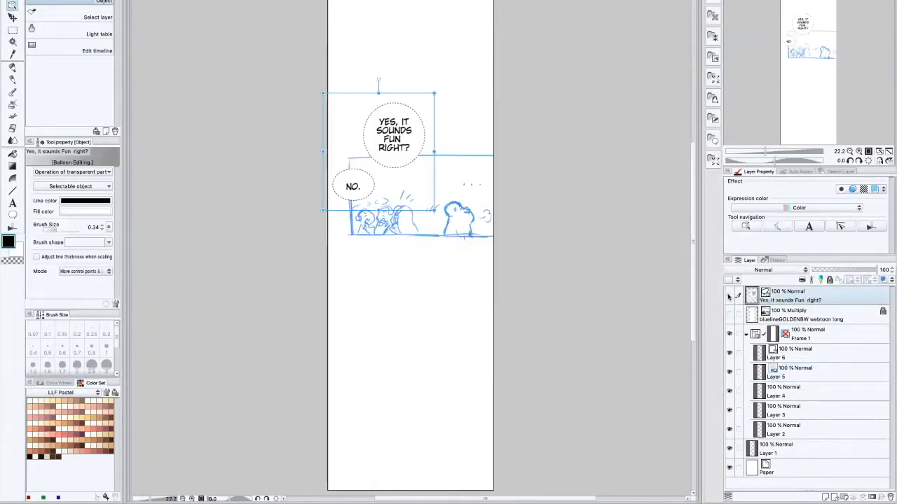
left_click(728, 296)
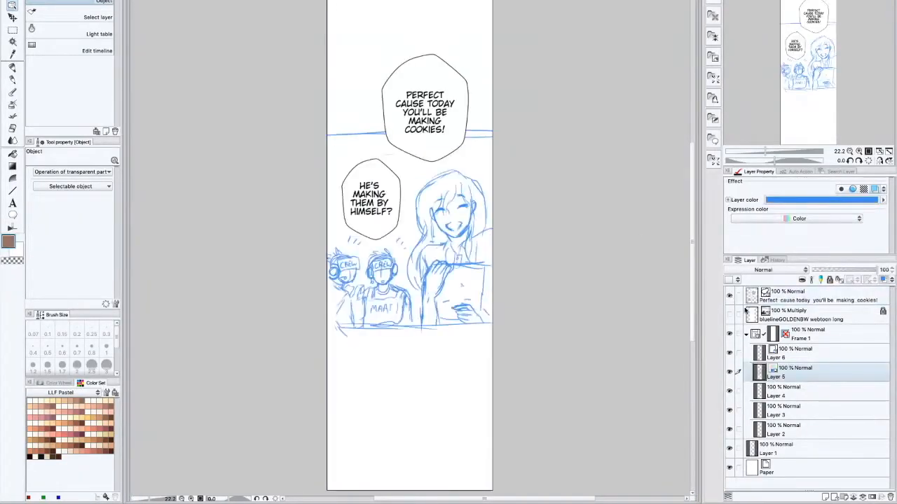
left_click(729, 297)
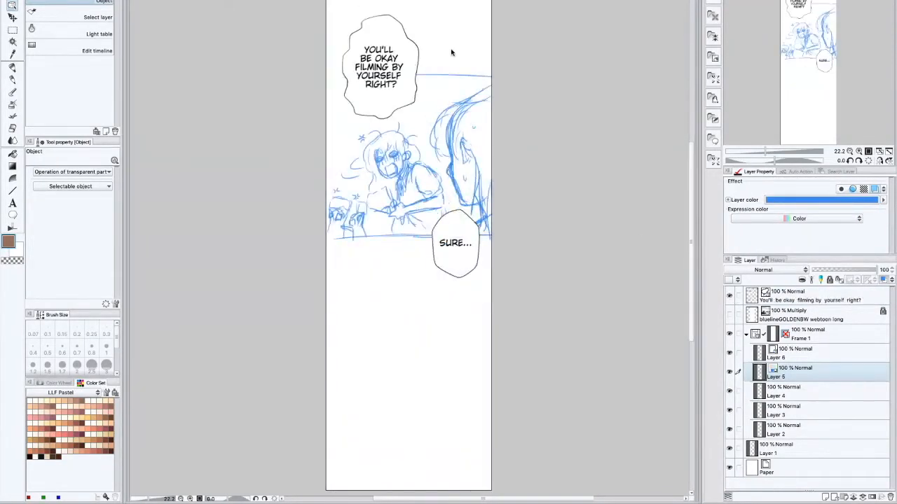
left_click(729, 296)
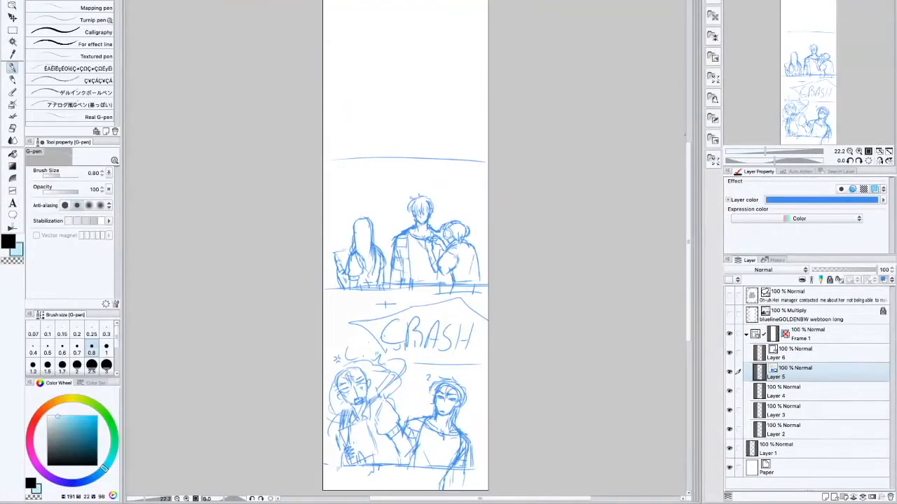
- On page 2, lower the opacity of sketch Layer 5 to 18% and show the blueline guide layer
left_click(828, 271)
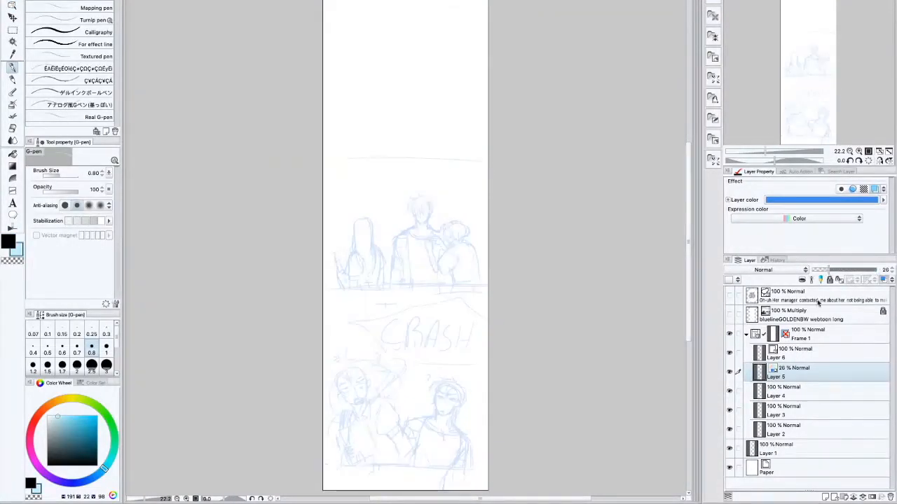
left_click(811, 353)
left_click(799, 371)
left_click(824, 270)
left_click(732, 315)
- Select Layer 6 for line art and set the drawing color to black
left_click(811, 356)
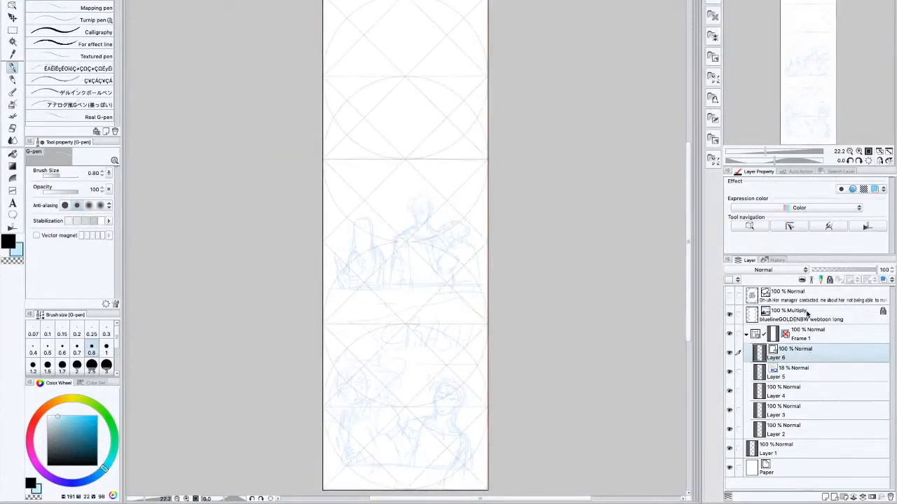
mouse_move(54, 416)
left_mouse_down()
mouse_move(47, 418)
mouse_move(46, 466)
left_mouse_up()
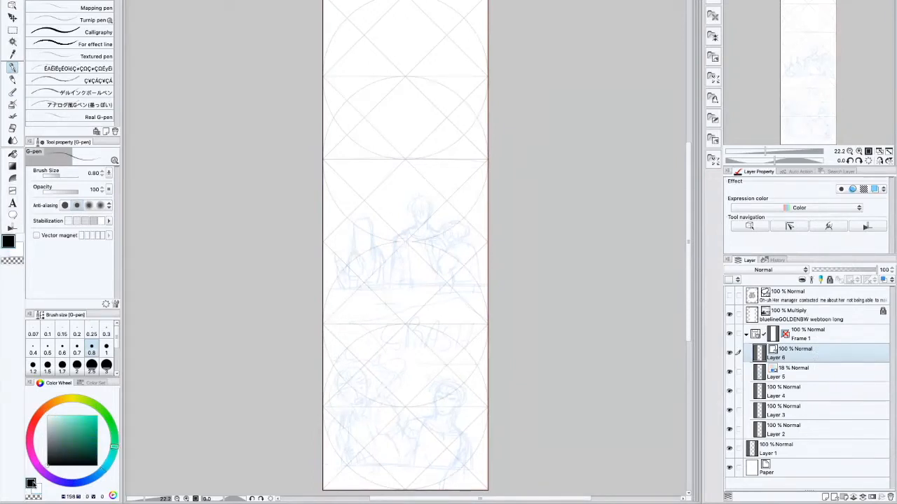
left_click(34, 418)
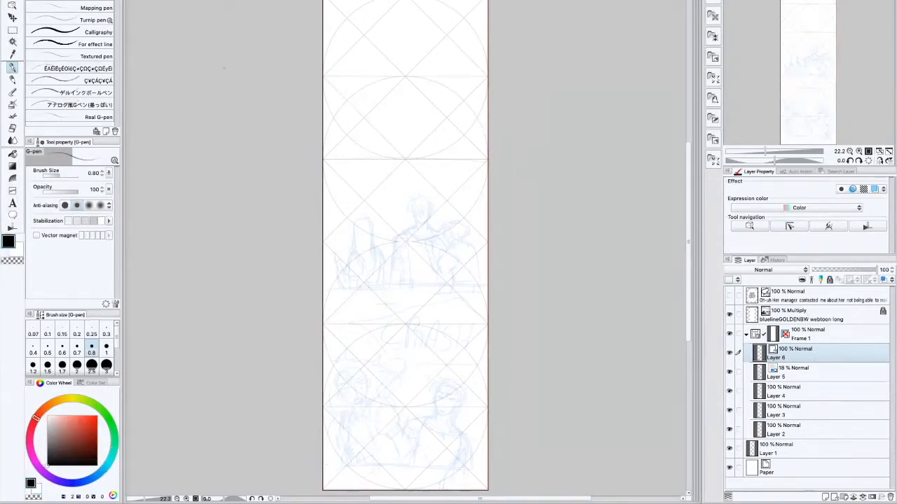
- Divide the page's frame folder horizontally below the three standing figures and widen the gutter between the two panels
left_click(13, 191)
left_click(339, 304)
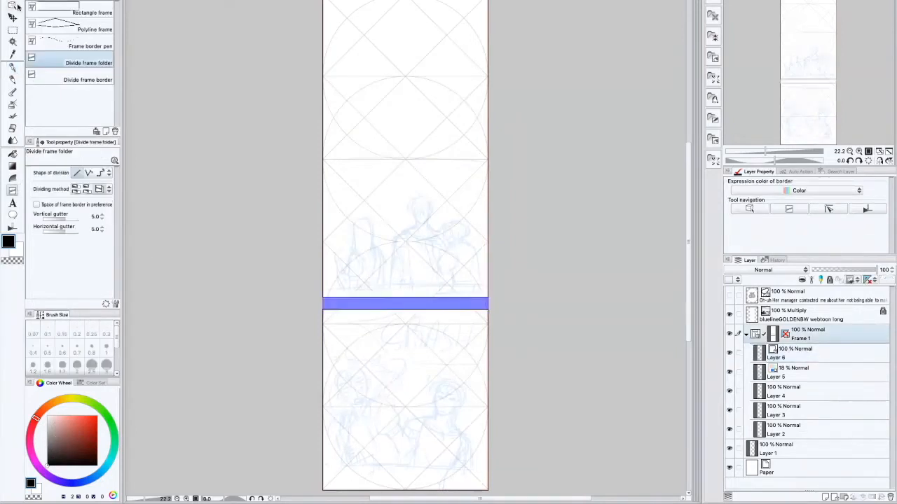
key("o")
left_click_drag(407, 303, 408, 281)
left_click_drag(407, 312, 408, 327)
- Move the lower panel's bottom and right borders and the upper panel's top border inward to fit the sketch, and hide the blueline guide
left_click_drag(406, 490, 410, 457)
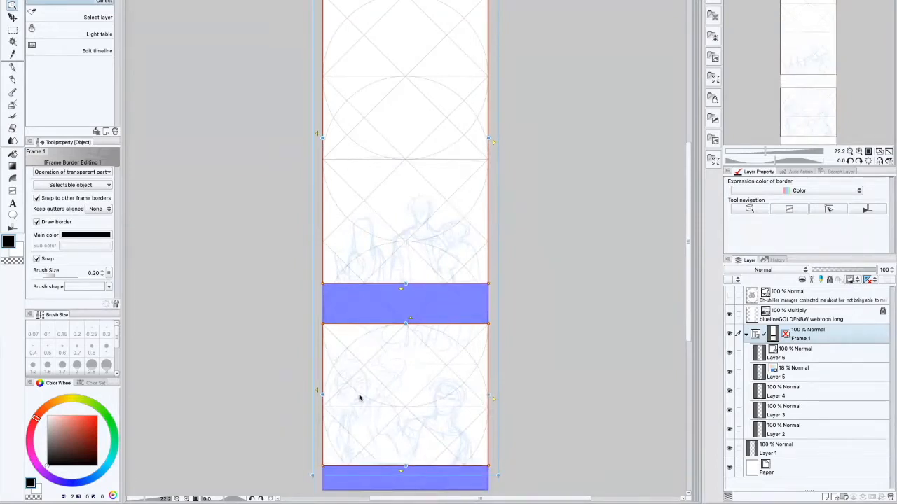
left_click_drag(492, 397, 477, 383)
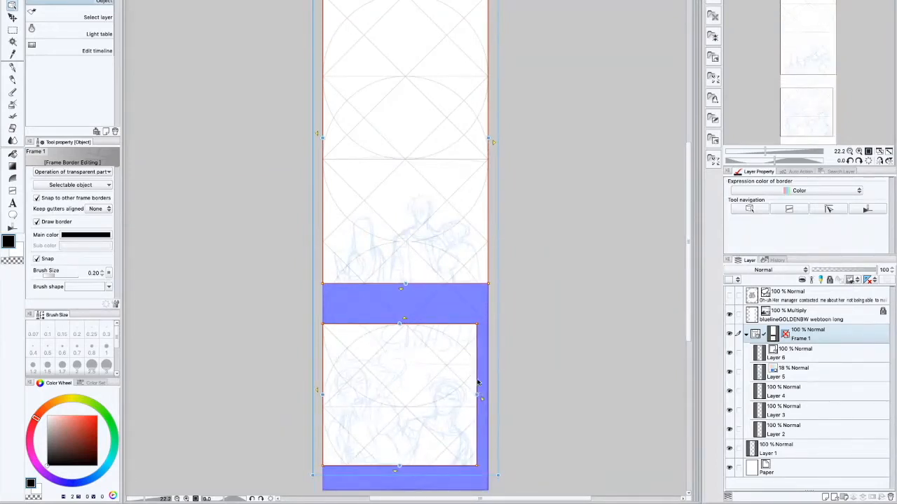
left_click(728, 315)
left_click(729, 315)
left_click_drag(428, 1, 440, 157)
left_click(729, 315)
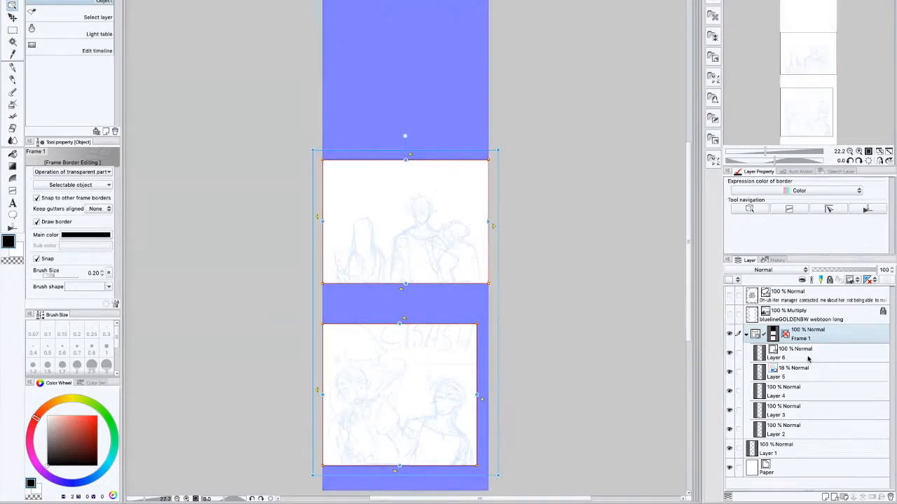
- Ink the headband and near ear cup of the crew member's headphones on Layer 6 with the G-pen at size 0.25
left_click(809, 359)
left_click(13, 68)
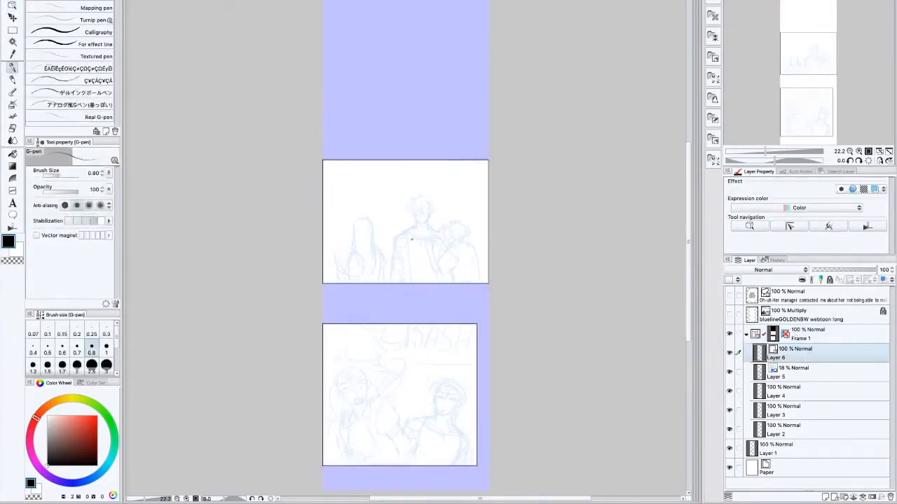
scroll(411, 240, "up", 3)
left_click(92, 330)
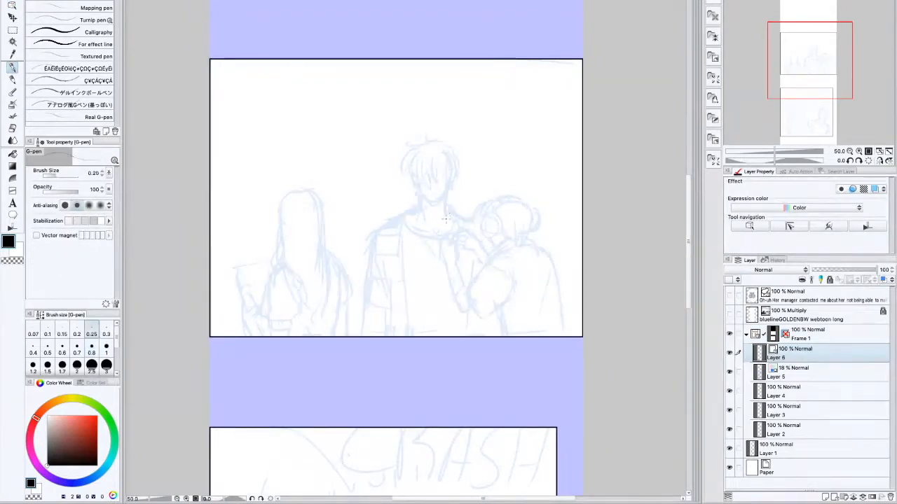
left_click_drag(688, 226, 688, 211)
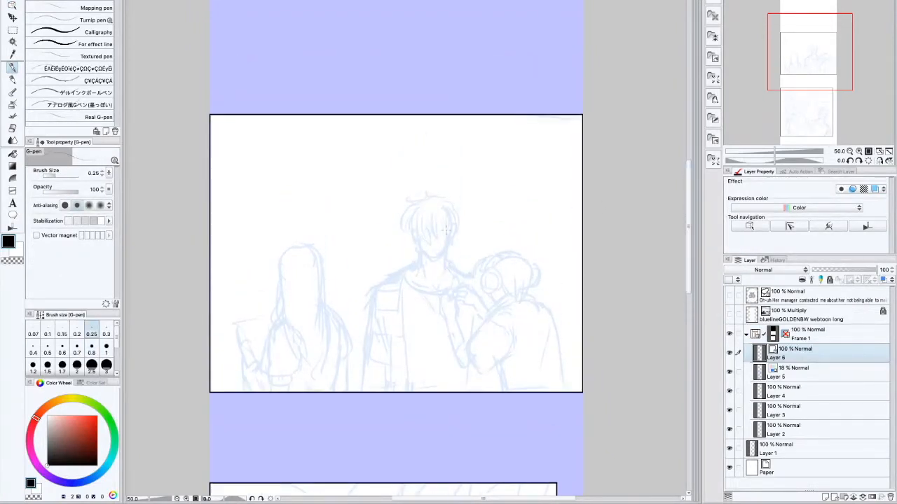
scroll(445, 231, "up", 1)
scroll(687, 214, "down", 3)
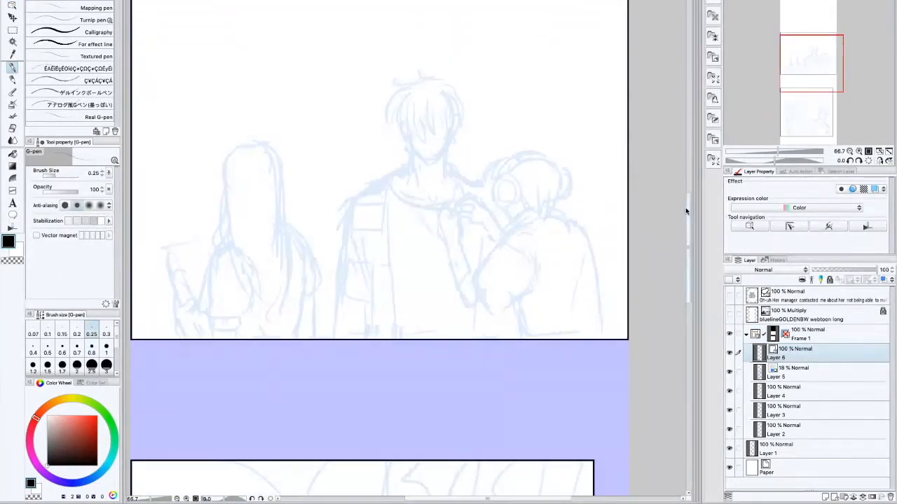
left_click_drag(687, 205, 685, 204)
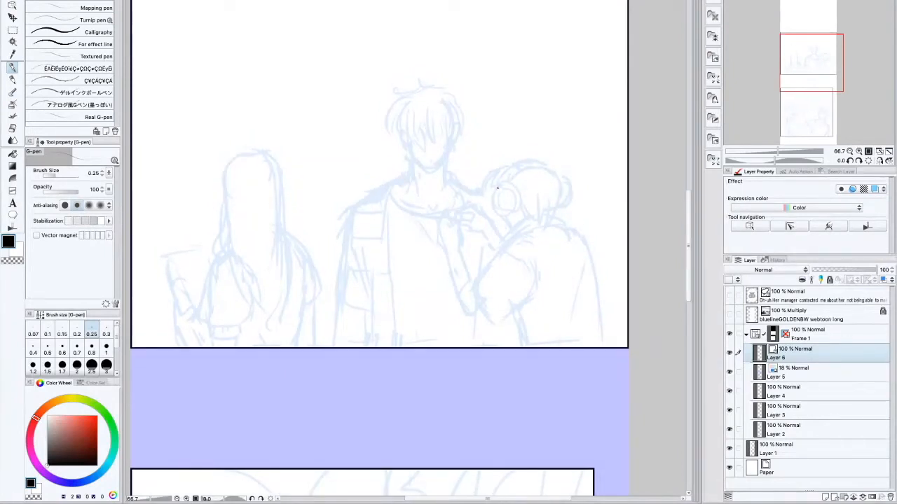
scroll(513, 169, "up", 1)
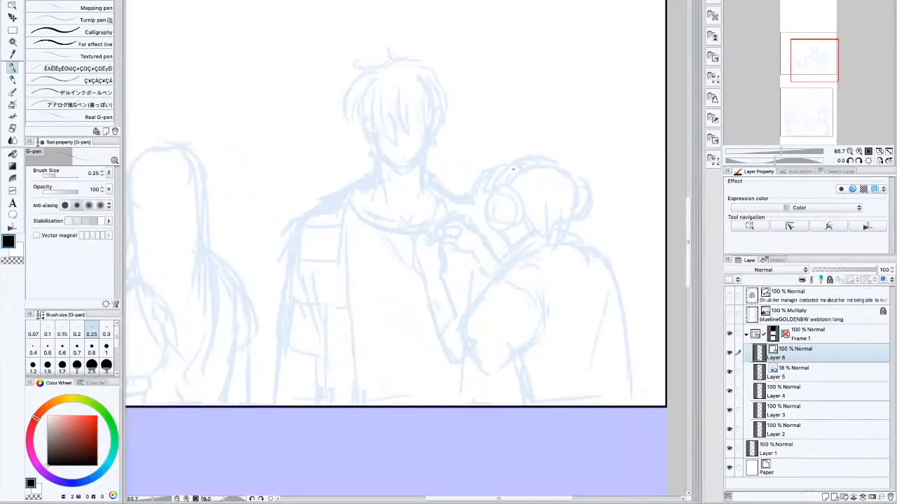
left_click_drag(491, 196, 488, 226)
key("ctrl+z")
mouse_move(491, 192)
left_mouse_down()
mouse_move(488, 225)
mouse_move(515, 223)
mouse_move(520, 206)
mouse_move(500, 189)
mouse_move(488, 205)
mouse_move(499, 226)
mouse_move(510, 208)
mouse_move(494, 181)
mouse_move(513, 161)
mouse_move(541, 168)
left_mouse_up()
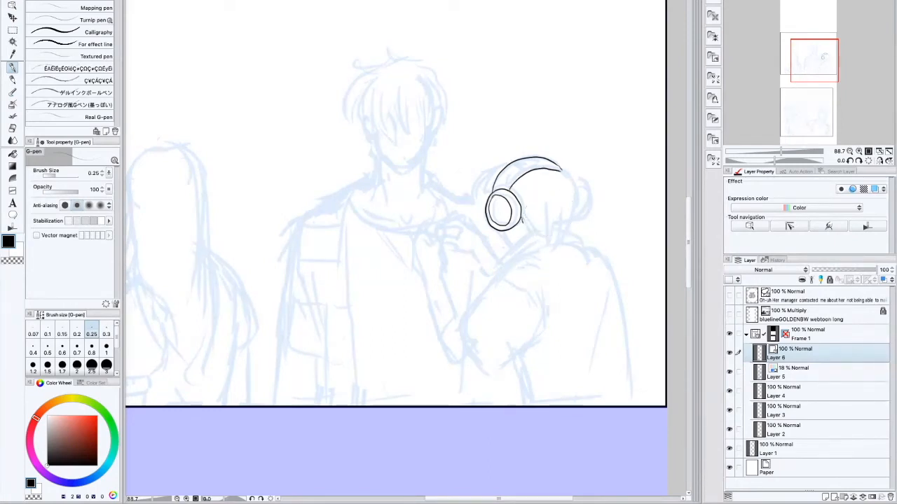
- Ink the crew member's nape, far ear cup and hair tufts around the headphones
left_click_drag(534, 229, 564, 230)
mouse_move(579, 180)
left_mouse_down()
mouse_move(587, 210)
mouse_move(566, 223)
mouse_move(578, 184)
mouse_move(545, 214)
mouse_move(566, 215)
left_mouse_up()
left_click_drag(524, 192, 522, 207)
left_click_drag(482, 174, 475, 195)
mouse_move(499, 156)
left_mouse_down()
mouse_move(515, 162)
mouse_move(479, 199)
left_mouse_up()
left_click_drag(491, 186, 484, 200)
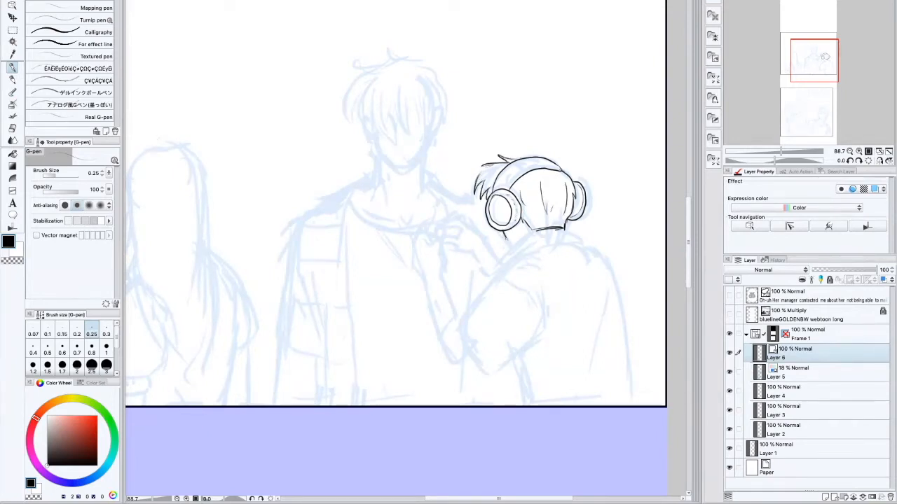
- Ink the crew member's jacket collar and the outline of the near sleeve
mouse_move(488, 274)
left_mouse_down()
mouse_move(512, 246)
mouse_move(591, 244)
mouse_move(486, 287)
mouse_move(562, 240)
left_mouse_up()
mouse_move(514, 259)
left_mouse_down()
mouse_move(549, 245)
mouse_move(588, 246)
mouse_move(557, 244)
left_mouse_up()
mouse_move(491, 282)
left_mouse_down()
mouse_move(461, 325)
mouse_move(482, 370)
mouse_move(521, 359)
left_mouse_up()
- Draw the rectangular patch lettered CREW on the back of the crew member's jacket
mouse_move(551, 298)
left_mouse_down()
mouse_move(561, 360)
mouse_move(619, 346)
left_mouse_up()
mouse_move(552, 297)
left_mouse_down()
mouse_move(616, 283)
mouse_move(592, 372)
mouse_move(576, 339)
left_mouse_up()
mouse_move(582, 301)
left_mouse_down()
mouse_move(593, 332)
mouse_move(605, 330)
left_mouse_up()
mouse_move(611, 298)
left_mouse_down()
mouse_move(615, 324)
mouse_move(625, 327)
left_mouse_up()
left_click_drag(616, 283, 623, 319)
- Ink the jacket's side edges, sleeve hem and lower back down to the panel border
mouse_move(622, 313)
left_mouse_down()
mouse_move(600, 255)
mouse_move(625, 330)
mouse_move(631, 405)
left_mouse_up()
left_click_drag(547, 338, 514, 361)
mouse_move(522, 273)
left_mouse_down()
mouse_move(538, 290)
mouse_move(545, 324)
left_mouse_up()
left_click_drag(517, 361, 531, 405)
- Ink the crew member's raised near forearm and its curled hand at the man's neckline
left_click_drag(440, 274, 460, 325)
left_click_drag(413, 236, 426, 300)
key("ctrl+z")
mouse_move(413, 237)
left_mouse_down()
mouse_move(445, 353)
mouse_move(479, 373)
left_mouse_up()
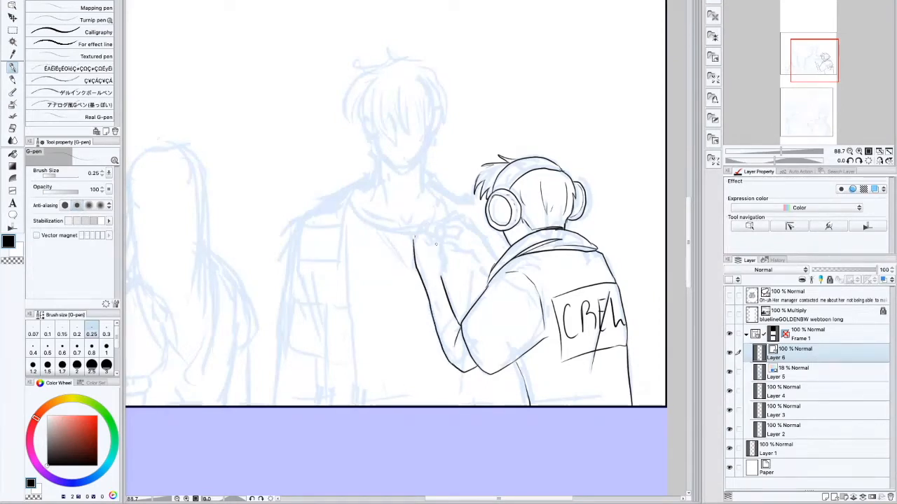
left_click_drag(439, 258, 441, 277)
mouse_move(418, 239)
left_mouse_down()
mouse_move(428, 246)
mouse_move(437, 235)
mouse_move(435, 246)
mouse_move(441, 237)
left_mouse_up()
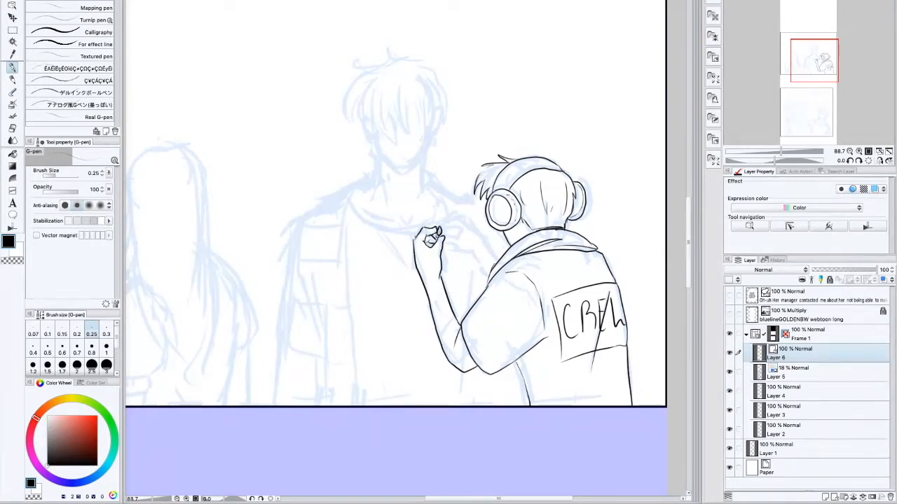
- Ink the small object held at the man's neckline and the crew member's second hand and forearm
left_click_drag(441, 242, 446, 270)
mouse_move(457, 238)
left_mouse_down()
mouse_move(444, 237)
mouse_move(477, 253)
left_mouse_up()
mouse_move(454, 238)
left_mouse_down()
mouse_move(461, 215)
mouse_move(477, 233)
left_mouse_up()
mouse_move(474, 231)
left_mouse_down()
mouse_move(489, 242)
mouse_move(490, 274)
left_mouse_up()
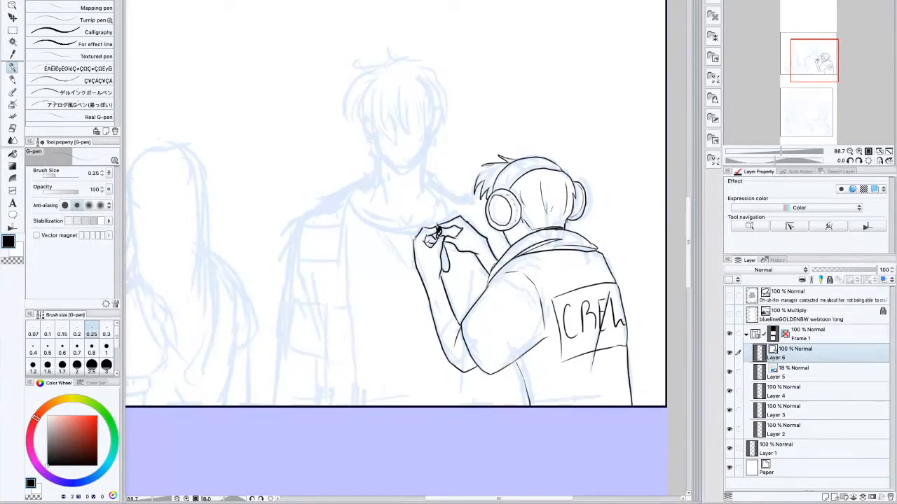
- Ink the middle man's T-shirt neckline and folds and the front edge of his open shirt
mouse_move(350, 199)
left_mouse_down()
mouse_move(384, 227)
mouse_move(410, 232)
mouse_move(407, 268)
left_mouse_up()
left_click_drag(389, 316, 436, 384)
mouse_move(365, 179)
left_mouse_down()
mouse_move(349, 213)
mouse_move(362, 405)
left_mouse_up()
key("ctrl+z")
mouse_move(368, 180)
left_mouse_down()
mouse_move(354, 320)
mouse_move(365, 405)
left_mouse_up()
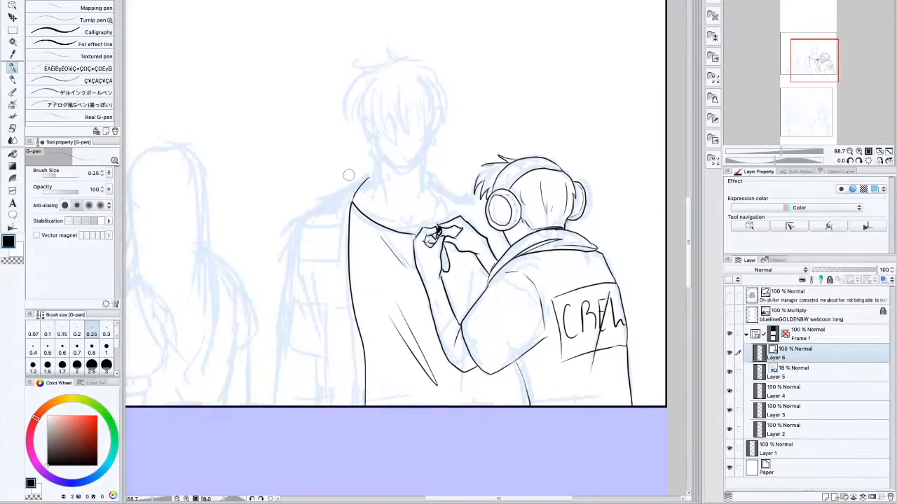
- Ink the shoulder, collar and sleeve outlines of the middle man's open shirt
mouse_move(367, 175)
left_mouse_down()
mouse_move(339, 210)
mouse_move(343, 189)
mouse_move(313, 214)
mouse_move(315, 260)
left_mouse_up()
mouse_move(322, 204)
left_mouse_down()
mouse_move(302, 216)
mouse_move(287, 251)
mouse_move(323, 356)
left_mouse_up()
left_click_drag(311, 265, 328, 405)
left_click_drag(290, 241, 283, 332)
left_click_drag(284, 330, 273, 405)
left_click_drag(346, 205, 339, 288)
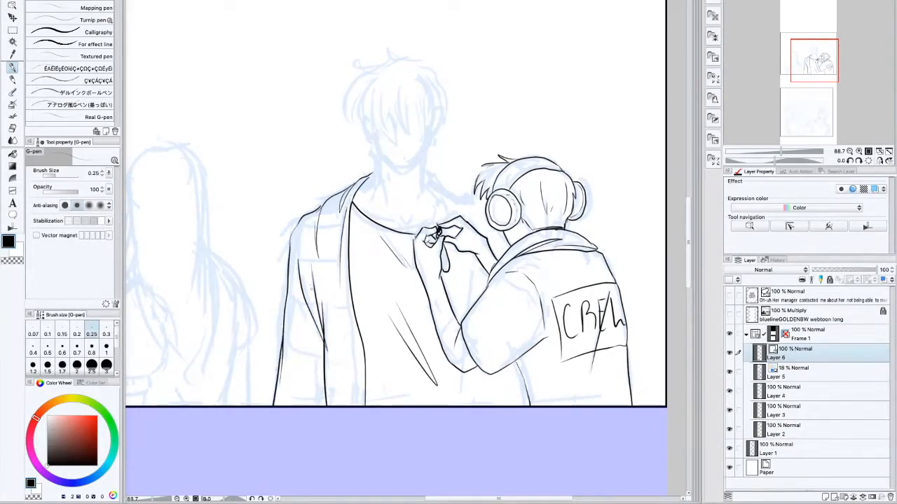
- Draw the horizontal plaid lines across the sleeve and front of the middle man's open shirt
left_click_drag(314, 259, 342, 259)
left_click_drag(299, 225, 349, 222)
left_click_drag(283, 344, 365, 365)
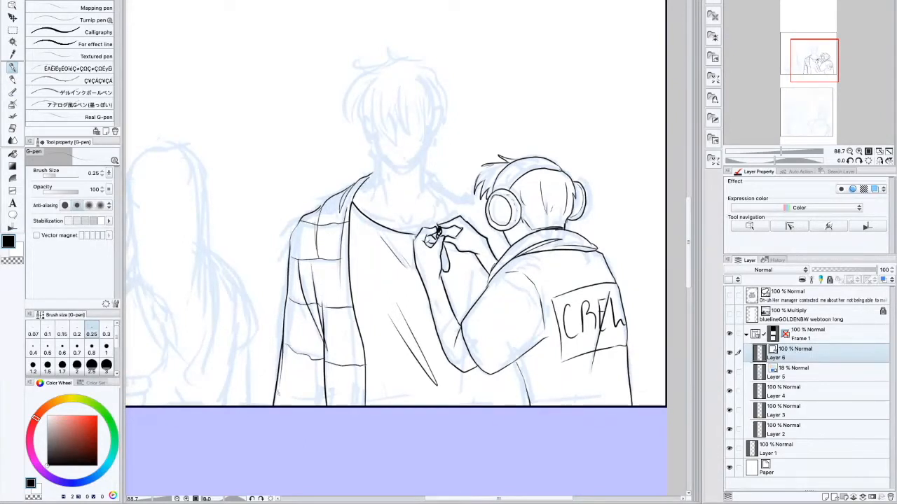
left_click_drag(326, 398, 357, 405)
- Ink the middle man's neck, both ears and jawline
left_click_drag(374, 168, 373, 185)
left_click_drag(369, 116, 374, 142)
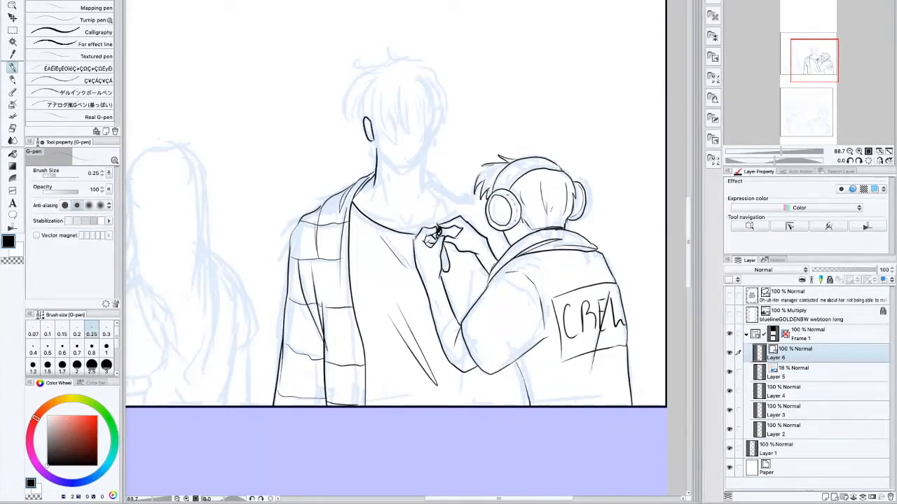
left_click_drag(397, 174, 412, 169)
left_click_drag(432, 119, 425, 154)
left_click_drag(434, 117, 423, 192)
left_click_drag(430, 144, 427, 157)
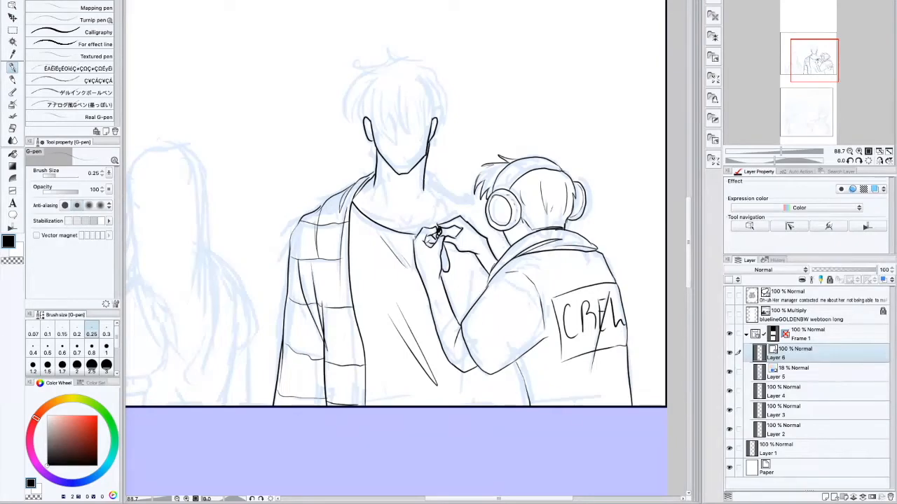
- Ink the shoulder, collar, front edge and plaid lines of the middle man's open shirt beside the CREW member
key("Tab")
key("Tab")
mouse_move(429, 175)
left_mouse_down()
mouse_move(454, 206)
mouse_move(488, 212)
left_mouse_up()
left_click_drag(452, 247, 468, 320)
left_click_drag(462, 370, 467, 406)
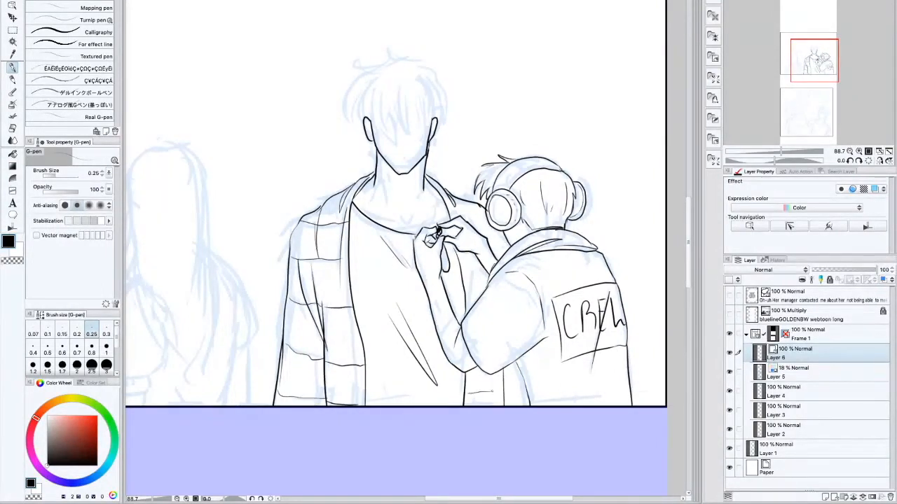
key("ctrl+z")
left_click_drag(483, 200, 500, 264)
- Ink the middle man's neck tendons and collarbone notch and the second line of his T-shirt neckline
left_click_drag(384, 164, 390, 210)
left_click_drag(418, 178, 421, 208)
mouse_move(364, 212)
left_mouse_down()
mouse_move(412, 225)
mouse_move(440, 217)
left_mouse_up()
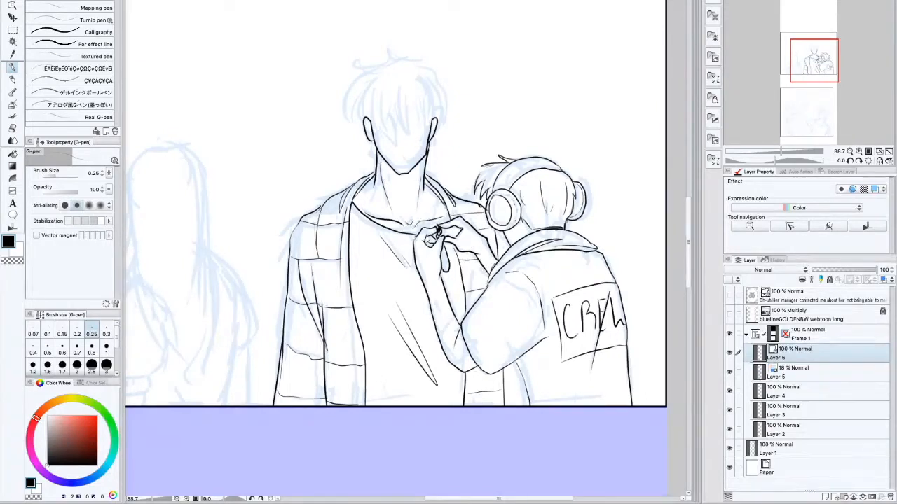
- Ink the side outline and first fringe strands of the middle man's hair
scroll(396, 273, "up", 3)
mouse_move(384, 198)
left_mouse_down()
mouse_move(347, 222)
mouse_move(351, 271)
left_mouse_up()
left_click_drag(350, 231, 364, 272)
mouse_move(362, 229)
left_mouse_down()
mouse_move(376, 272)
mouse_move(370, 257)
left_mouse_up()
left_click_drag(368, 256, 389, 282)
left_click_drag(387, 236, 396, 283)
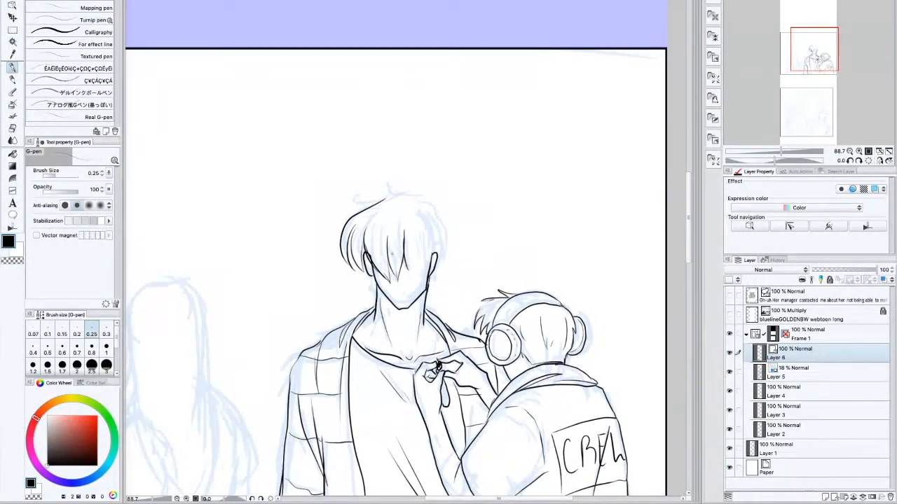
- Ink the remaining fringe strands, the opposite hair outline and the side locks by the middle man's ears
left_click_drag(419, 244, 421, 273)
left_click_drag(423, 249, 430, 277)
mouse_move(402, 192)
left_mouse_down()
mouse_move(435, 203)
mouse_move(440, 271)
left_mouse_up()
mouse_move(444, 255)
left_mouse_down()
mouse_move(429, 304)
mouse_move(430, 277)
left_mouse_up()
left_click_drag(367, 250, 373, 314)
mouse_move(432, 262)
left_mouse_down()
mouse_move(424, 300)
mouse_move(434, 286)
mouse_move(404, 308)
mouse_move(423, 307)
left_mouse_up()
- Ink the long-haired woman's short puffed sleeves with their cuffs, her arms and the sides of her back
key("h")
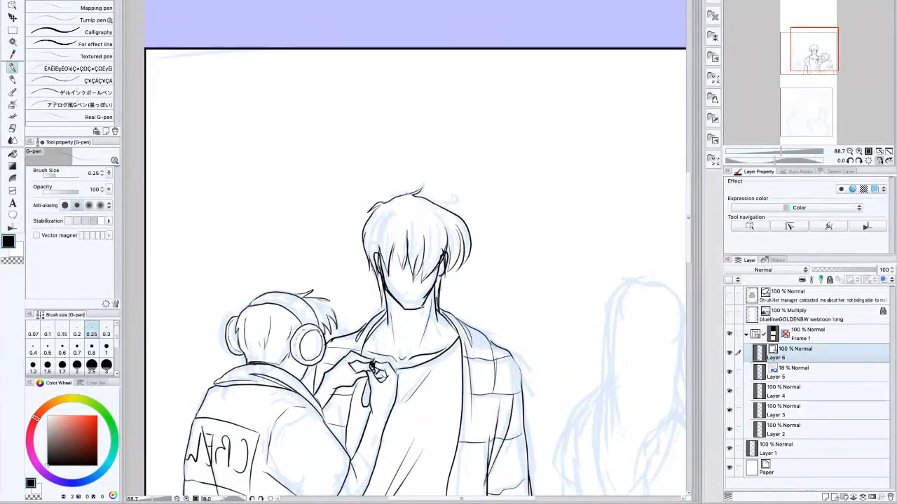
left_click_drag(688, 202, 688, 229)
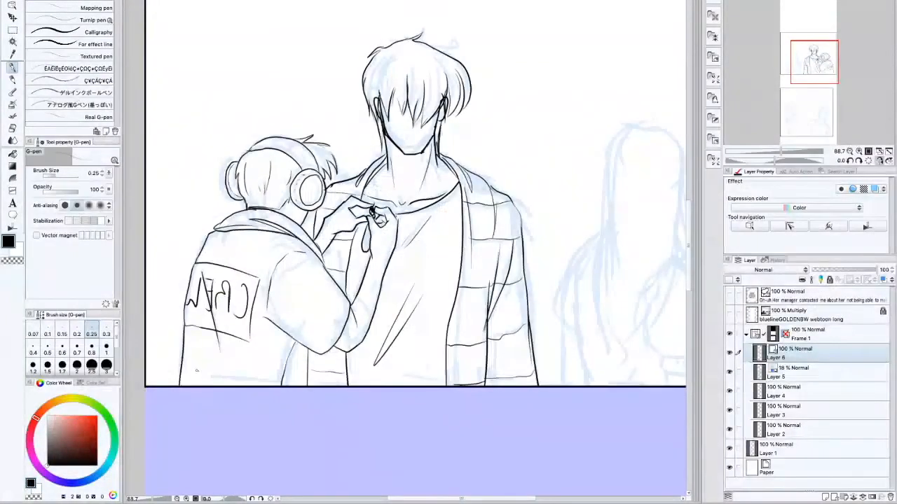
left_click_drag(461, 498, 503, 499)
mouse_move(443, 234)
left_mouse_down()
mouse_move(415, 263)
mouse_move(405, 329)
mouse_move(423, 344)
mouse_move(408, 356)
left_mouse_up()
left_click_drag(417, 278, 439, 385)
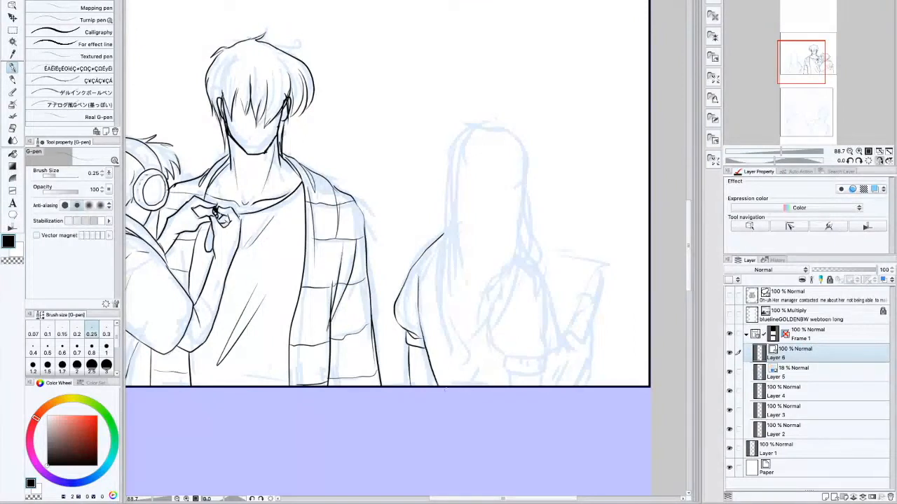
mouse_move(489, 300)
left_mouse_down()
mouse_move(496, 347)
mouse_move(520, 360)
left_mouse_up()
mouse_move(531, 261)
left_mouse_down()
mouse_move(553, 343)
mouse_move(538, 360)
left_mouse_up()
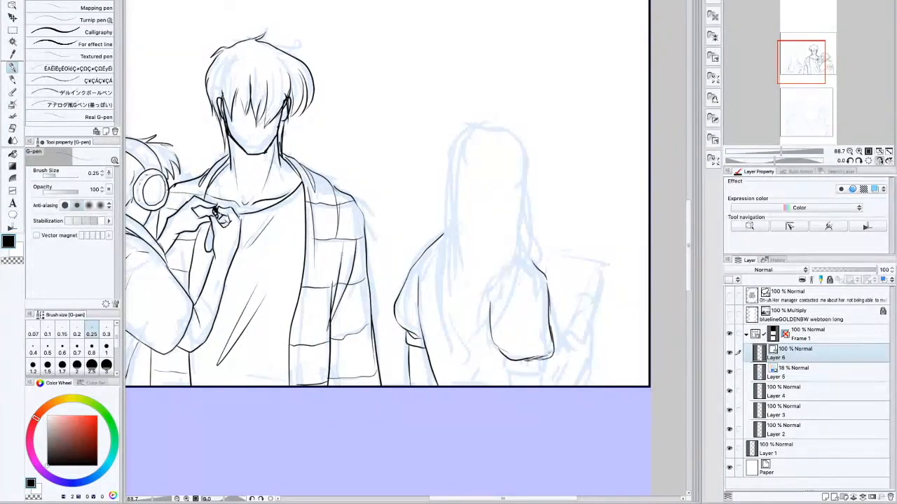
left_click_drag(505, 354, 506, 367)
left_click_drag(438, 320, 459, 373)
- Ink the crown and long flowing outline of the woman's hair down her back
mouse_move(475, 124)
left_mouse_down()
mouse_move(442, 156)
mouse_move(431, 280)
mouse_move(459, 361)
mouse_move(501, 290)
left_mouse_up()
left_click_drag(522, 184, 541, 271)
left_click_drag(532, 223, 524, 273)
left_click_drag(481, 123, 526, 163)
left_click_drag(444, 190, 447, 253)
- Ink the board the long-haired woman is holding along with her hand and forearm
left_click_drag(551, 254, 609, 264)
mouse_move(597, 266)
left_mouse_down()
mouse_move(575, 320)
mouse_move(581, 342)
mouse_move(573, 327)
mouse_move(566, 341)
mouse_move(571, 335)
mouse_move(571, 357)
left_mouse_up()
key("ctrl+z")
key("ctrl+z")
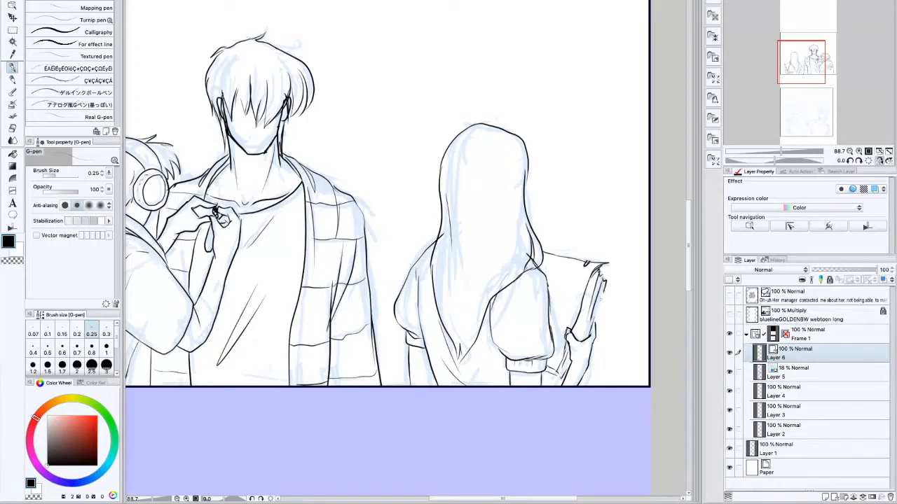
left_click_drag(592, 290, 577, 335)
left_click_drag(554, 362, 560, 345)
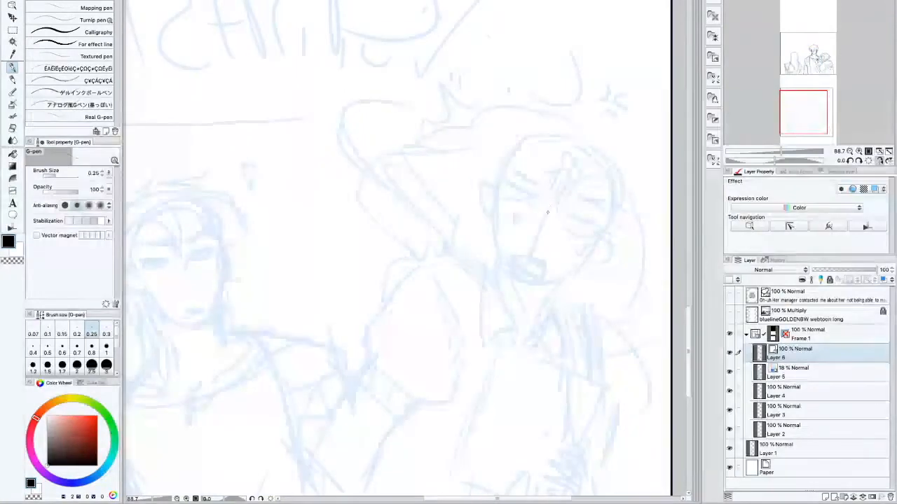
- In the panel below, ink the shouting woman's nose, open mouth, brows, closed eyes, sweat drops, jawline and ears
left_click_drag(552, 206, 530, 256)
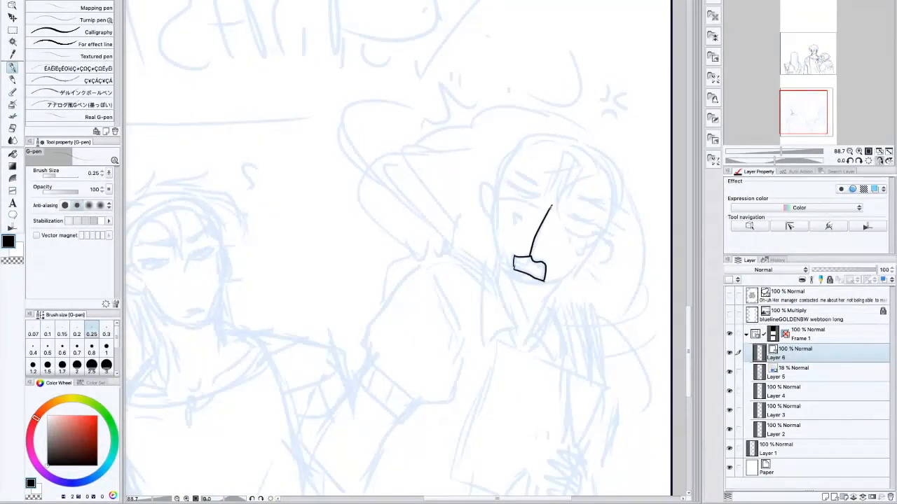
key("h")
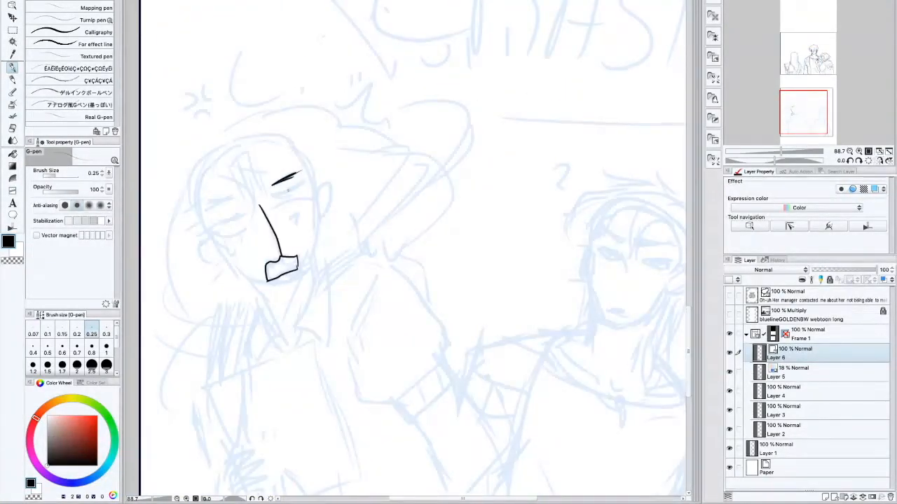
left_click_drag(219, 222, 243, 213)
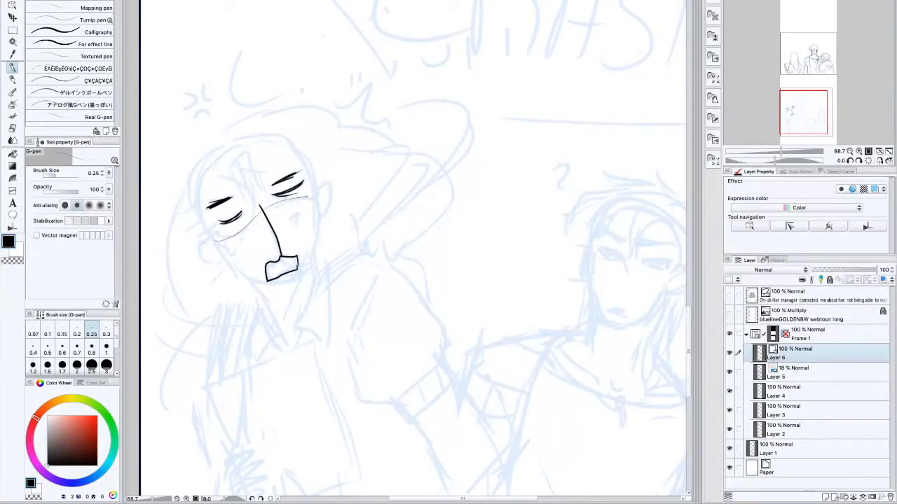
left_click_drag(311, 179, 310, 259)
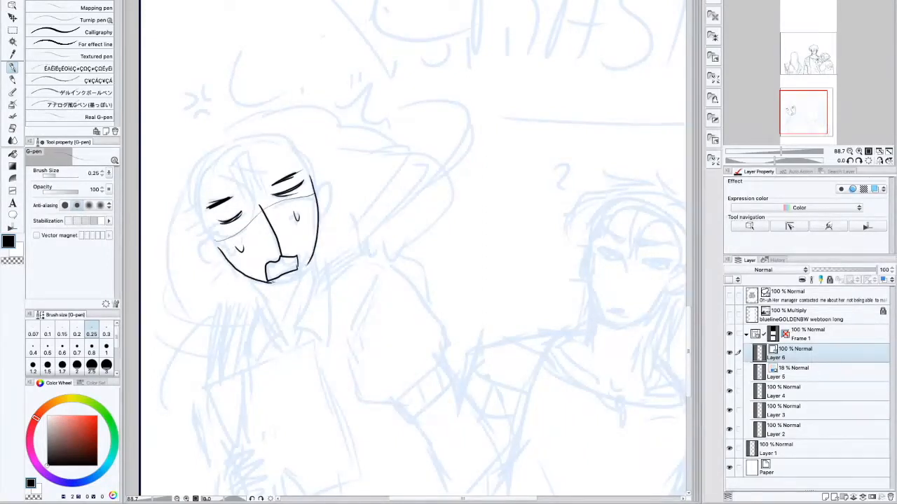
left_click_drag(207, 238, 224, 257)
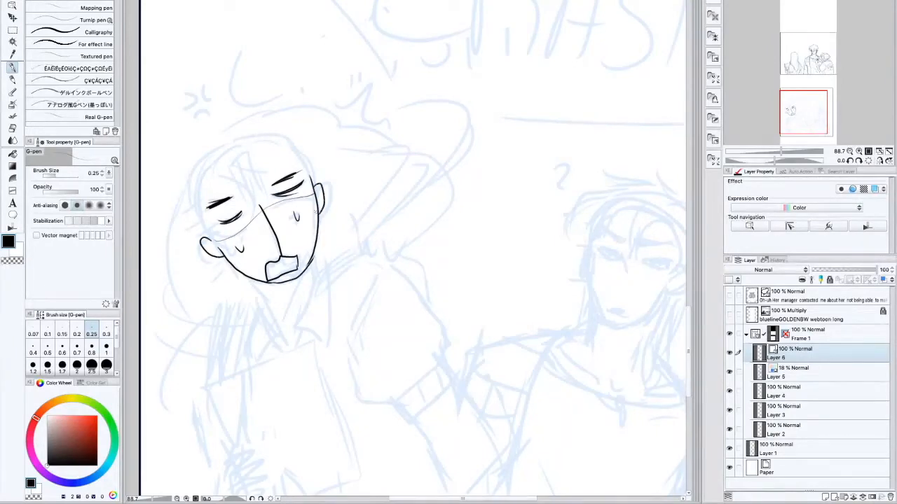
- Ink the shouting woman's fringe with its shading lines and the large outline of her swinging hair
left_click_drag(216, 167, 242, 218)
mouse_move(246, 158)
left_mouse_down()
mouse_move(260, 207)
mouse_move(213, 270)
left_mouse_up()
left_click_drag(194, 166, 188, 312)
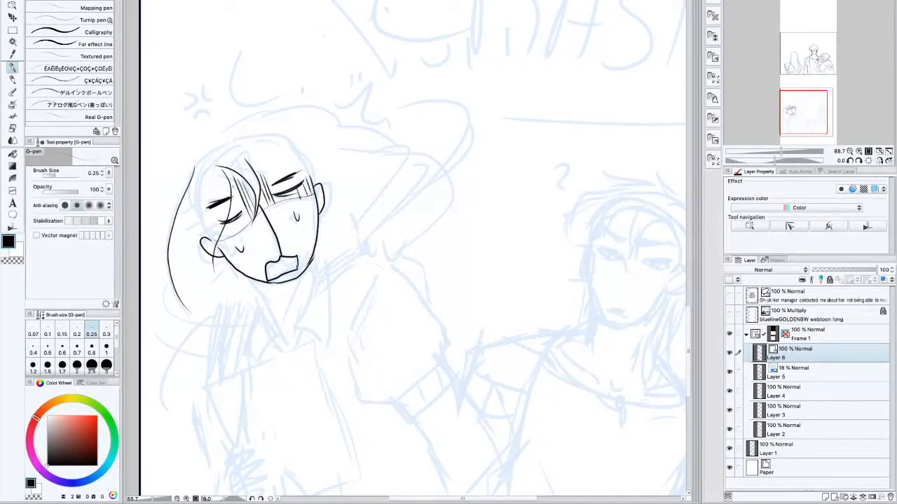
mouse_move(194, 172)
left_mouse_down()
mouse_move(293, 106)
mouse_move(412, 151)
mouse_move(398, 255)
left_mouse_up()
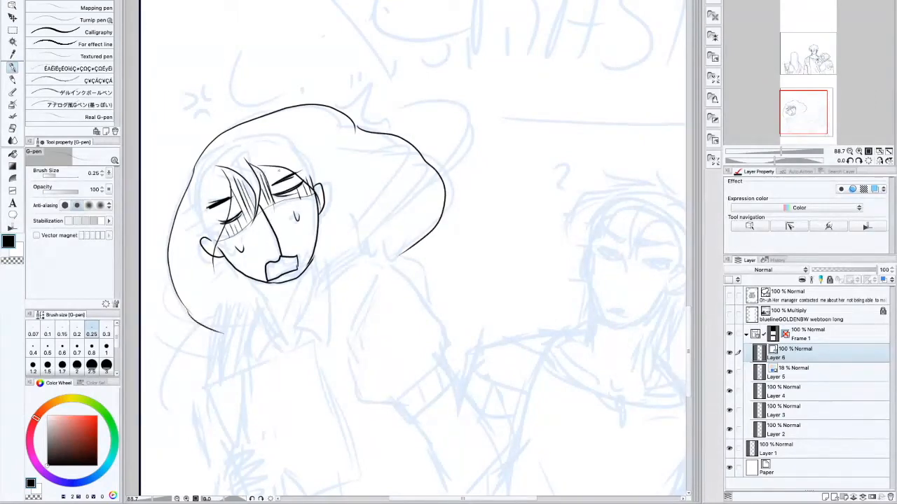
- Ink the spiky burst and curved motion lines around the shouting woman's swinging hair
scroll(548, 58, "up", 3)
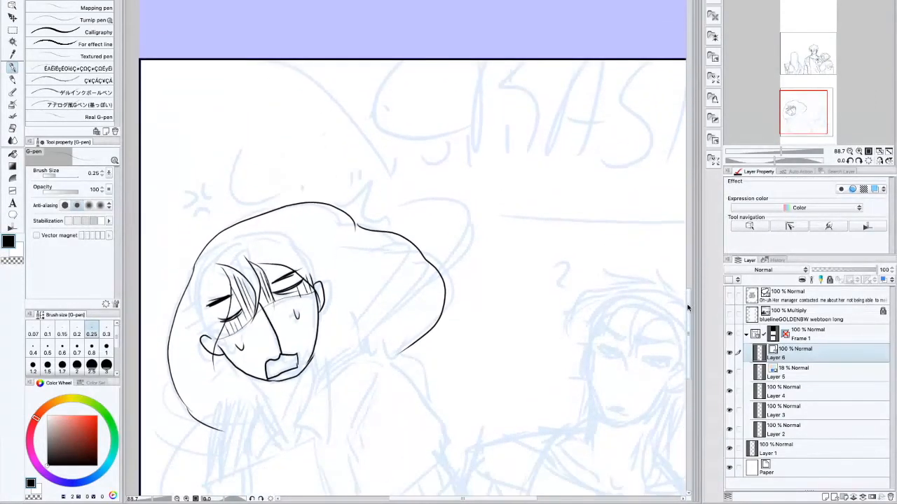
left_click_drag(306, 184, 423, 217)
mouse_move(331, 174)
left_mouse_down()
mouse_move(356, 159)
mouse_move(400, 188)
left_mouse_up()
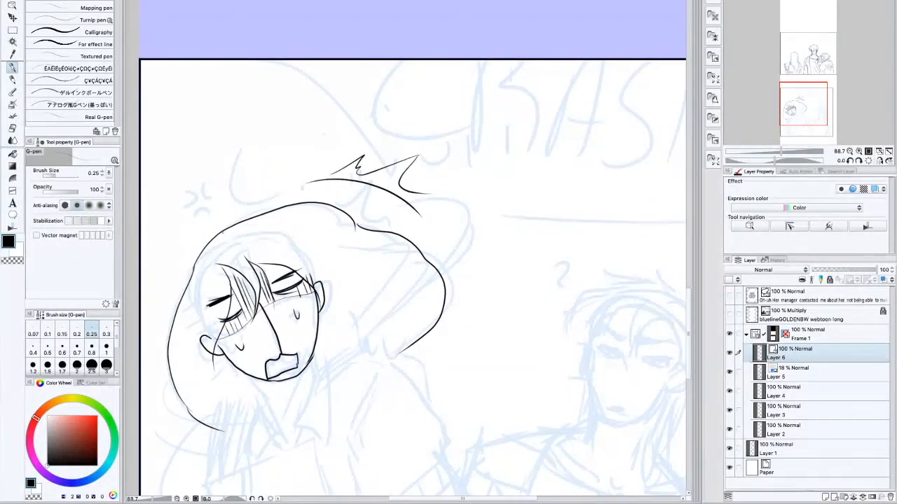
left_click_drag(464, 212, 389, 323)
left_click_drag(483, 256, 392, 333)
- Ink the shouting woman's neck and both points of her open shirt collar
scroll(414, 267, "down", 5)
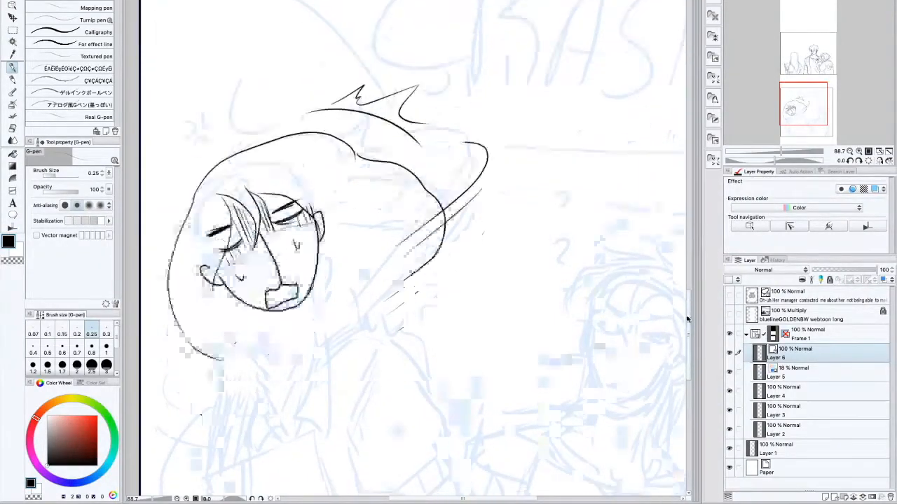
left_click_drag(201, 102, 177, 164)
left_click_drag(196, 117, 180, 151)
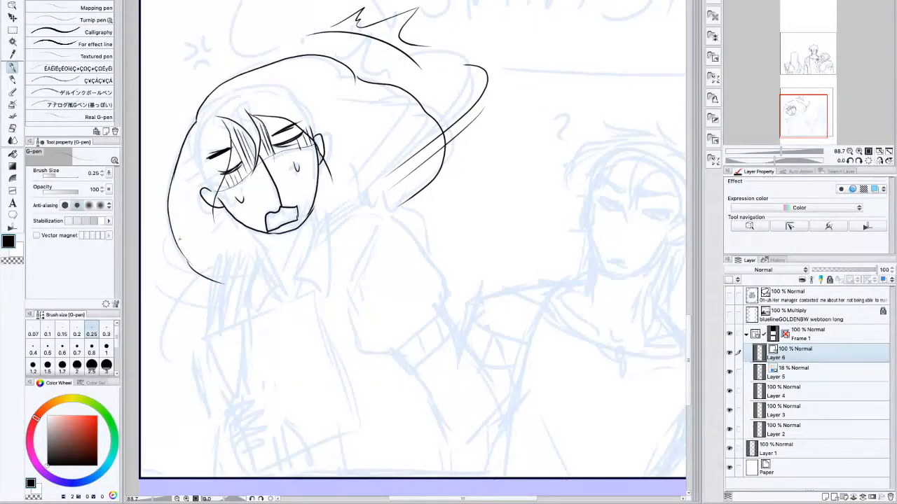
left_click_drag(256, 239, 282, 288)
mouse_move(315, 220)
left_mouse_down()
mouse_move(294, 287)
mouse_move(328, 298)
mouse_move(330, 243)
mouse_move(315, 209)
left_mouse_up()
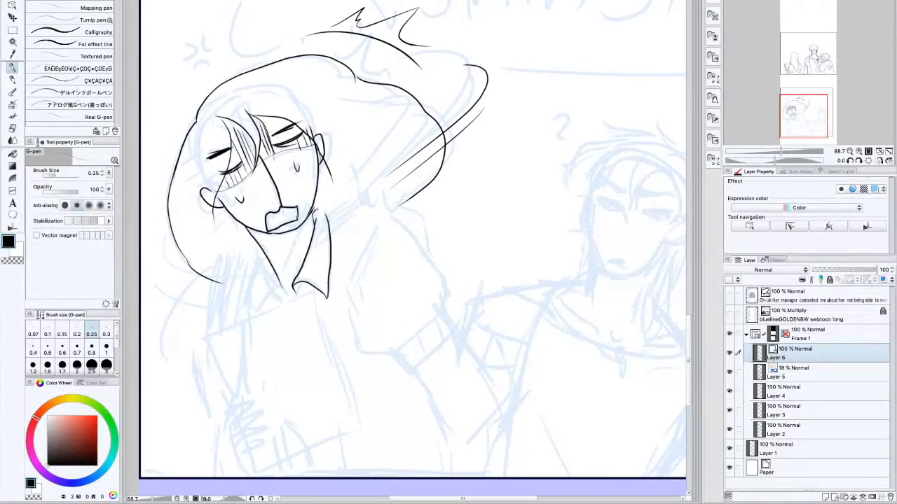
left_click_drag(277, 287, 256, 315)
left_click_drag(261, 254, 255, 315)
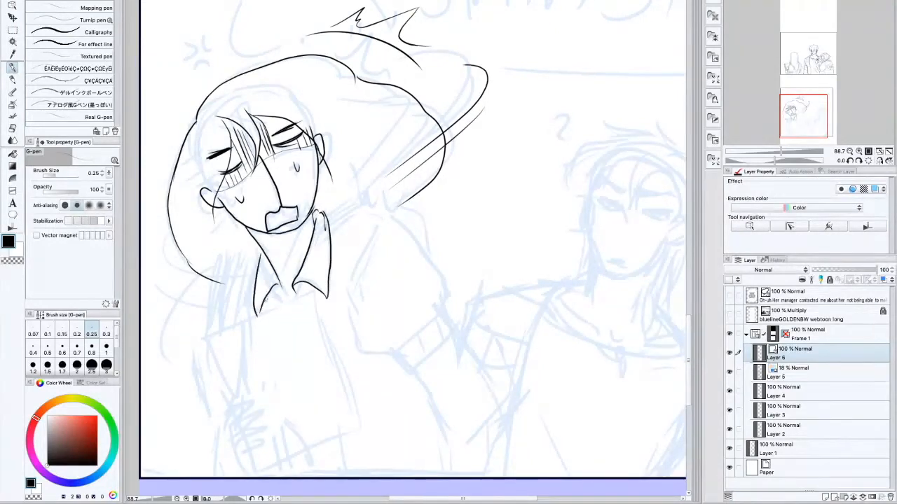
- Remove the shouting woman's ears and complete the outer outline of her hair down to the collar
left_click_drag(299, 234, 297, 263)
left_click_drag(222, 283, 251, 269)
left_click_drag(203, 188, 207, 200)
left_click_drag(323, 144, 316, 132)
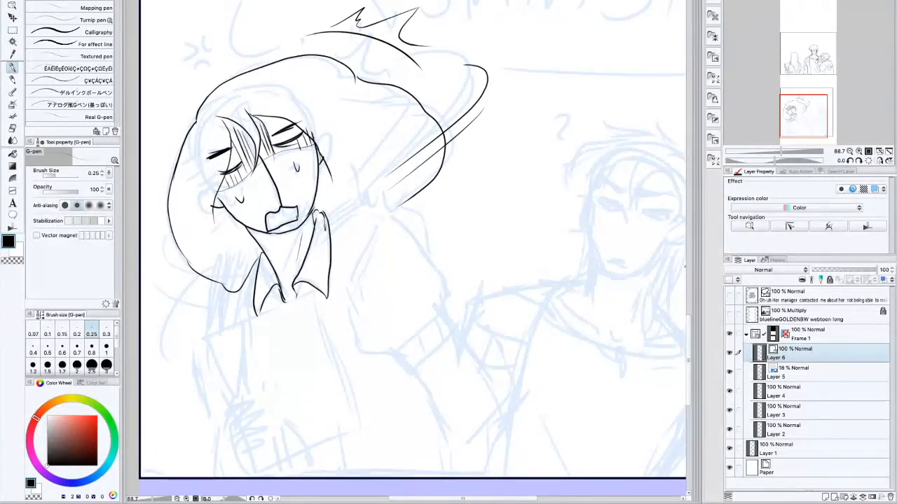
left_click_drag(689, 328, 689, 335)
left_click_drag(196, 82, 190, 232)
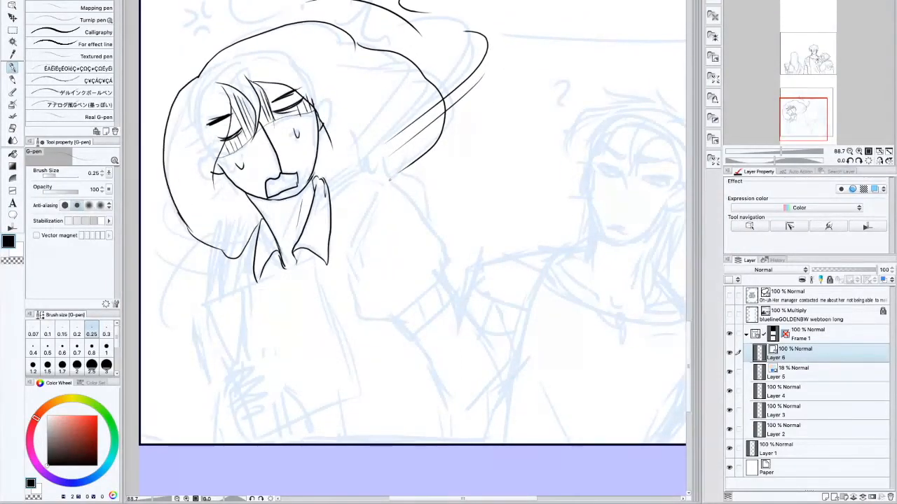
- Ink the jagged hair tips on the shouting woman's shoulder and her puffed sleeve with its cuff
left_click_drag(330, 181, 377, 145)
left_click_drag(382, 180, 387, 168)
mouse_move(392, 185)
left_mouse_down()
mouse_move(394, 174)
mouse_move(439, 275)
left_mouse_up()
mouse_move(348, 278)
left_mouse_down()
mouse_move(364, 319)
mouse_move(431, 284)
left_mouse_up()
left_click_drag(429, 291, 440, 265)
mouse_move(392, 321)
left_mouse_down()
mouse_move(413, 338)
mouse_move(457, 299)
left_mouse_up()
left_click_drag(350, 221, 344, 269)
- Hatch the dark hair beside the shouting woman's neck and ink the lower hair strands on that side
left_click_drag(223, 226, 210, 301)
left_click_drag(224, 211, 215, 298)
mouse_move(239, 222)
left_mouse_down()
mouse_move(225, 271)
mouse_move(235, 249)
left_mouse_up()
left_click_drag(249, 209, 245, 240)
left_click_drag(259, 218, 169, 387)
left_click_drag(191, 289, 208, 377)
mouse_move(196, 314)
left_mouse_down()
mouse_move(214, 387)
mouse_move(237, 386)
left_mouse_up()
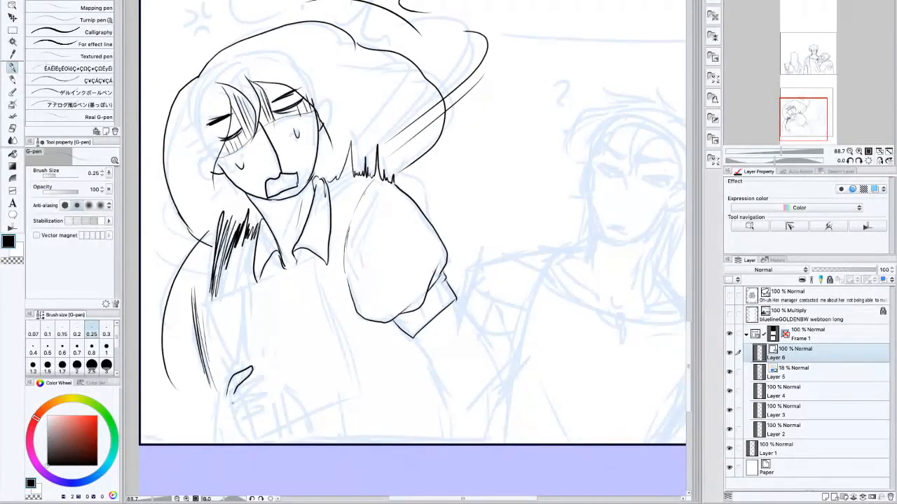
- Ink the fingers and wrist of the shouting woman's hand and the clipboard it holds
left_click_drag(249, 374, 259, 385)
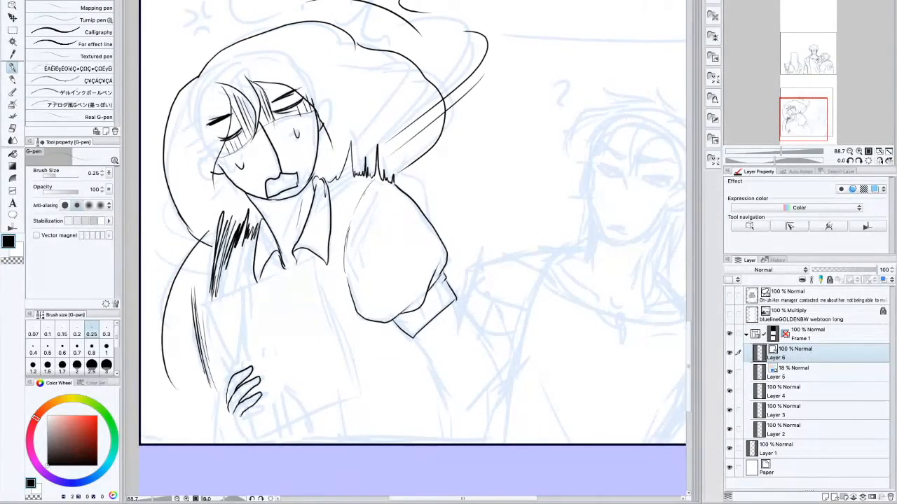
left_click_drag(242, 419, 254, 442)
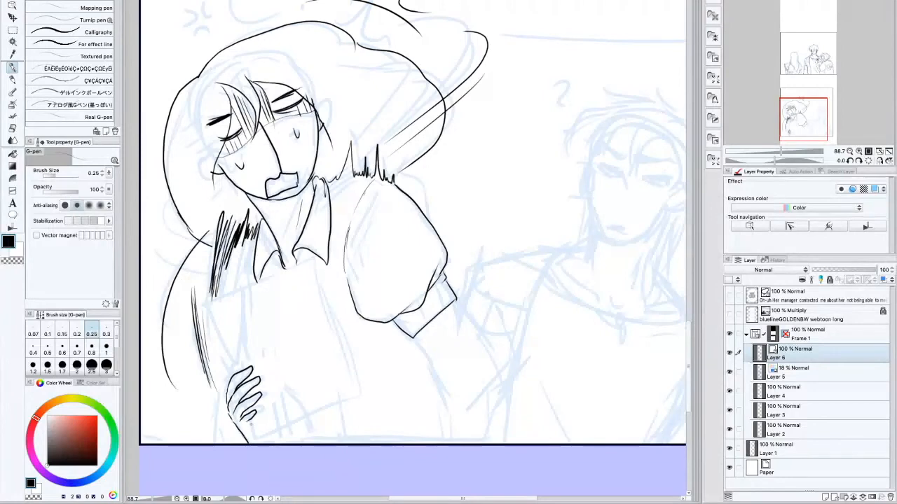
mouse_move(226, 384)
left_mouse_down()
mouse_move(203, 314)
mouse_move(307, 260)
mouse_move(350, 396)
mouse_move(261, 441)
left_mouse_up()
left_click_drag(234, 288, 311, 258)
left_click_drag(245, 245, 236, 291)
left_click_drag(248, 229, 231, 277)
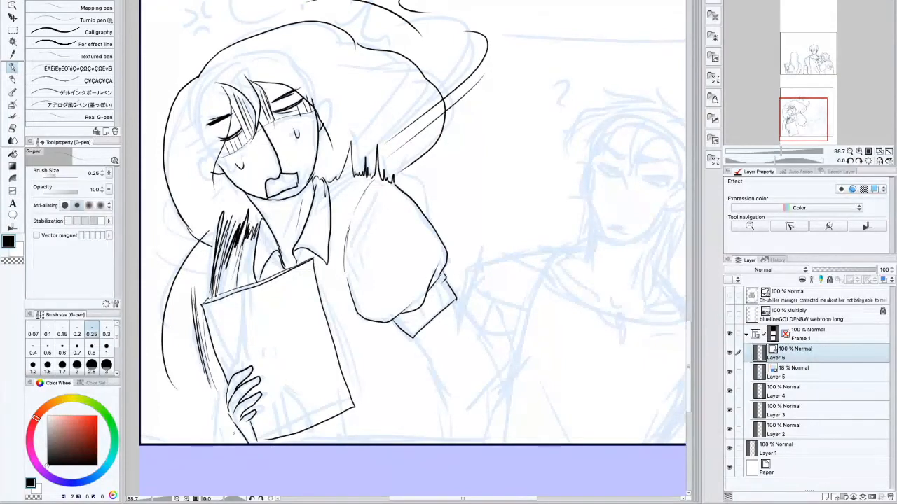
- Ink the shouting woman's forearms and the side of her torso down to the panel border
left_click_drag(210, 371, 225, 443)
left_click_drag(413, 339, 444, 379)
left_click_drag(454, 303, 482, 345)
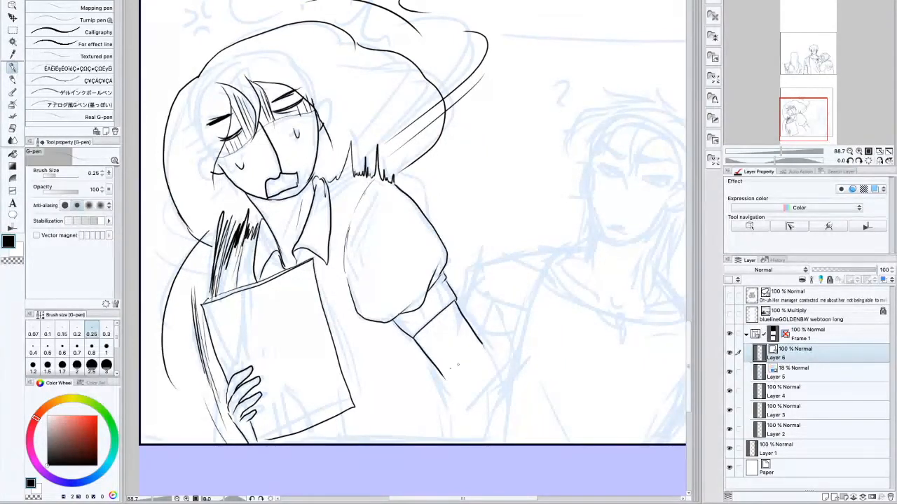
left_click_drag(445, 382, 449, 445)
left_click_drag(480, 343, 496, 444)
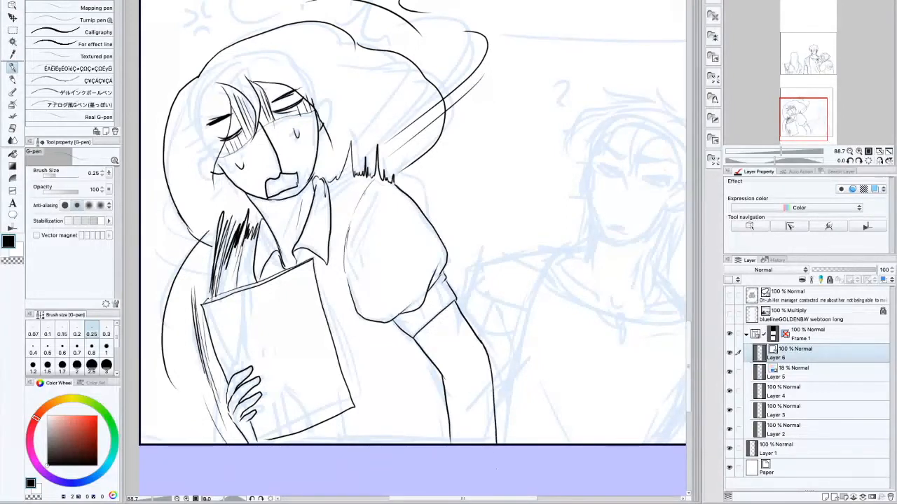
left_click_drag(411, 392, 414, 441)
left_click_drag(418, 399, 420, 444)
- Ink the frowning brows, half-closed eyes, nose and mouth of the man beside the shouting woman
mouse_move(444, 499)
left_mouse_down()
mouse_move(479, 498)
mouse_move(468, 499)
left_mouse_up()
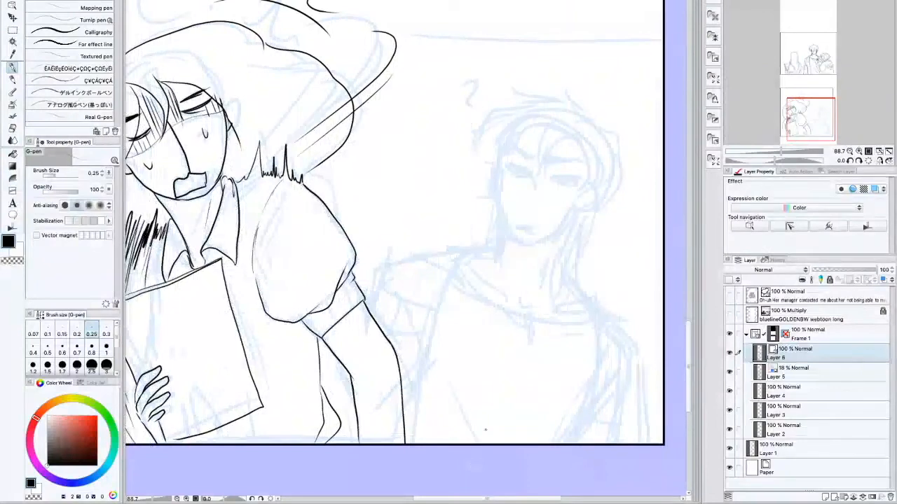
mouse_move(551, 177)
left_mouse_down()
mouse_move(577, 182)
mouse_move(558, 183)
left_mouse_up()
left_click_drag(547, 158, 584, 162)
mouse_move(512, 145)
left_mouse_down()
mouse_move(537, 159)
mouse_move(530, 172)
left_mouse_up()
left_click_drag(517, 168, 536, 180)
left_click_drag(515, 225, 536, 233)
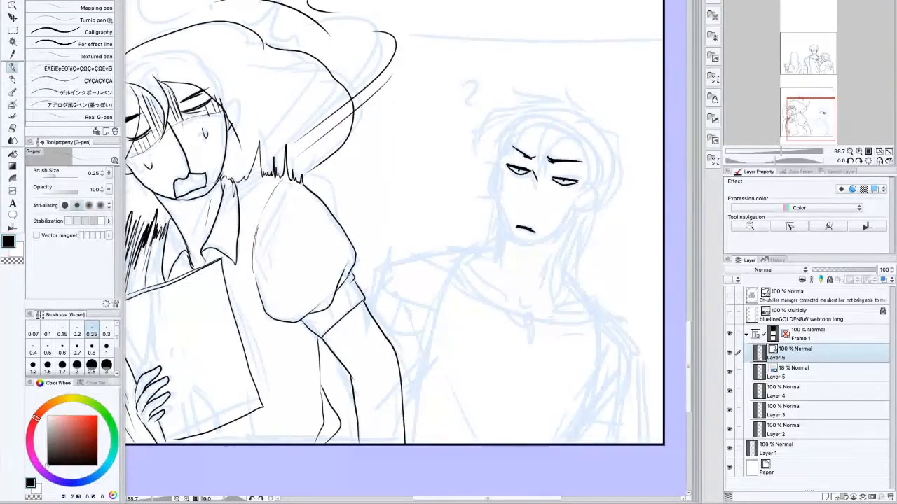
- Ink the frowning man's cheek and jawline and the edge of his ear
left_click_drag(501, 148, 504, 222)
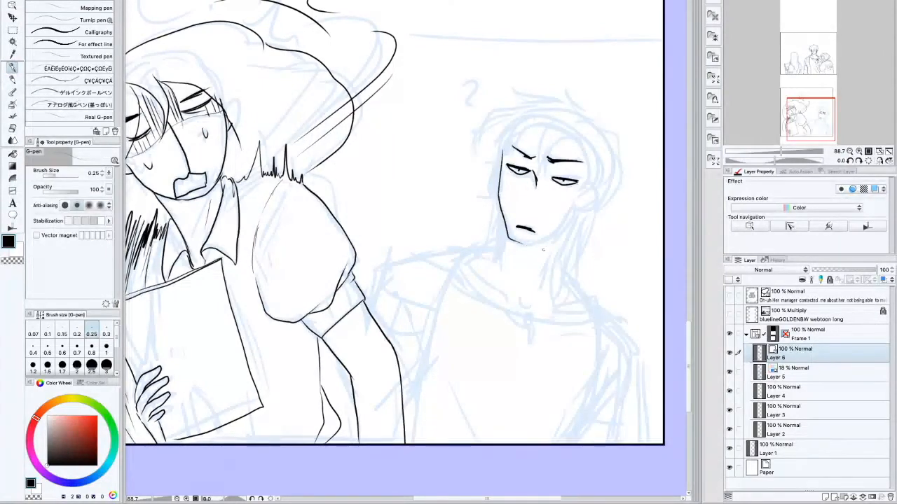
mouse_move(507, 231)
left_mouse_down()
mouse_move(533, 245)
mouse_move(552, 236)
mouse_move(590, 172)
left_mouse_up()
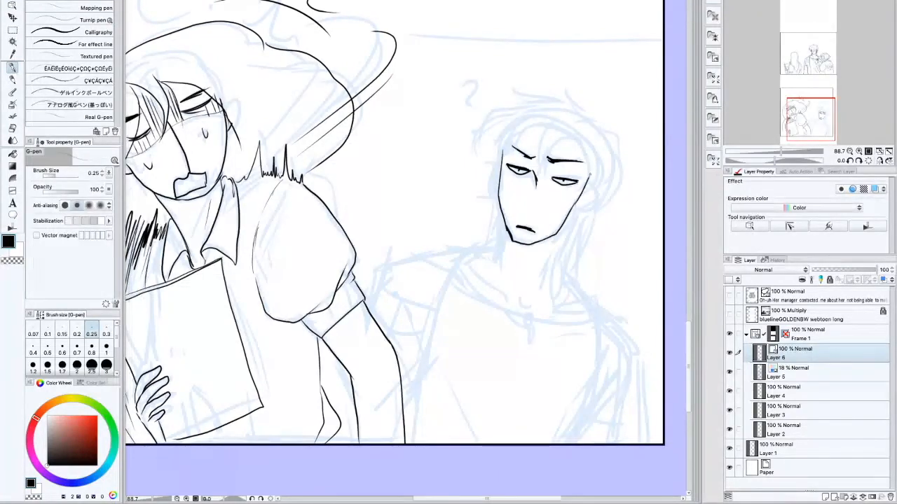
key("super+z")
mouse_move(540, 242)
left_mouse_down()
mouse_move(569, 210)
mouse_move(555, 233)
left_mouse_up()
left_click_drag(498, 161, 498, 187)
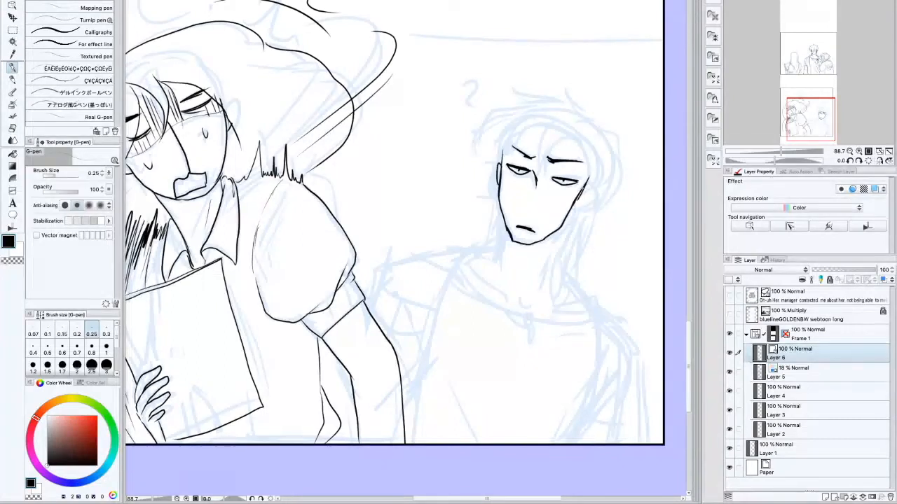
- Ink the frowning man's ear and neck edge, plus the open checked shirt over his shoulder and sleeve beside the woman
left_click_drag(587, 186, 580, 208)
key("ctrl+z")
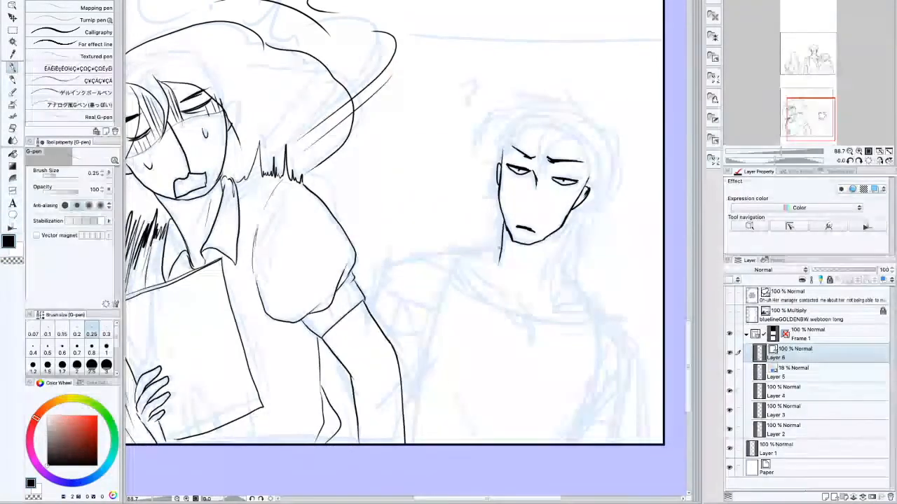
mouse_move(500, 247)
left_mouse_down()
mouse_move(465, 261)
mouse_move(416, 428)
left_mouse_up()
mouse_move(437, 273)
left_mouse_down()
mouse_move(491, 245)
mouse_move(412, 306)
left_mouse_up()
mouse_move(442, 250)
left_mouse_down()
mouse_move(378, 273)
mouse_move(370, 308)
mouse_move(388, 346)
left_mouse_up()
left_click_drag(382, 286, 429, 304)
mouse_move(397, 335)
left_mouse_down()
mouse_move(420, 343)
mouse_move(403, 440)
left_mouse_up()
mouse_move(416, 397)
left_mouse_down()
mouse_move(419, 429)
mouse_move(418, 387)
mouse_move(419, 417)
left_mouse_up()
- Ink the neckline of the frowning man's T-shirt with its small clip, and the neck and collarbone lines above it
mouse_move(452, 279)
left_mouse_down()
mouse_move(543, 312)
mouse_move(587, 316)
left_mouse_up()
left_click_drag(557, 242, 537, 290)
left_click_drag(485, 278, 536, 324)
left_click_drag(575, 222, 561, 287)
key("ctrl+z")
- Ink the open shirt's collar, sleeve and horizontal checks on the frowning man's side nearest the panel border
mouse_move(574, 225)
left_mouse_down()
mouse_move(559, 275)
mouse_move(594, 334)
left_mouse_up()
mouse_move(561, 259)
left_mouse_down()
mouse_move(621, 339)
mouse_move(619, 442)
left_mouse_up()
mouse_move(597, 364)
left_mouse_down()
mouse_move(570, 444)
mouse_move(587, 432)
mouse_move(590, 439)
left_mouse_up()
mouse_move(631, 380)
left_mouse_down()
mouse_move(617, 441)
mouse_move(598, 420)
left_mouse_up()
left_click_drag(622, 415, 613, 421)
left_click_drag(608, 353, 595, 357)
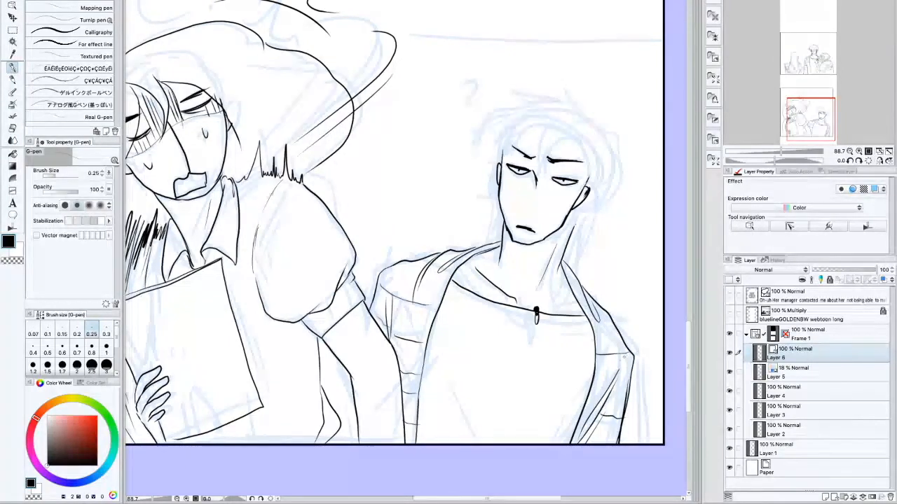
left_click_drag(619, 386, 591, 393)
left_click_drag(628, 386, 614, 392)
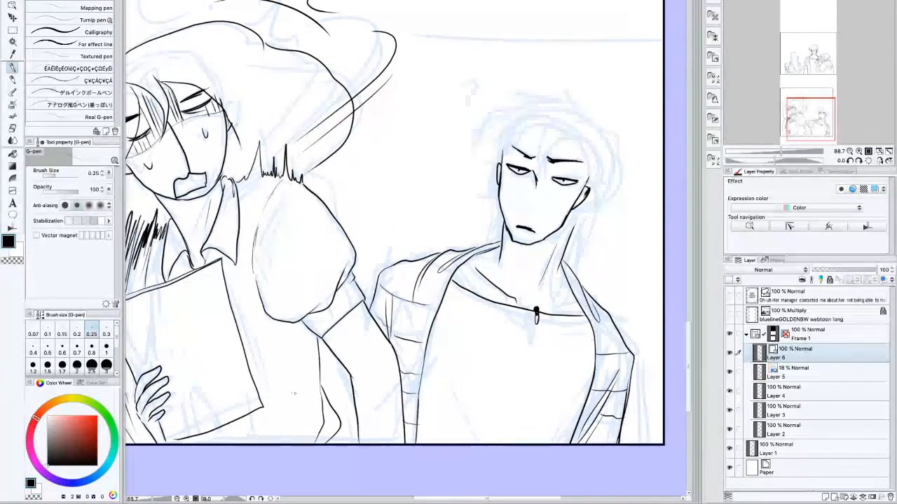
- Ink the long fabric folds across the lower part of the frowning man's T-shirt and open shirt
left_click_drag(457, 373, 450, 417)
left_click_drag(482, 369, 462, 438)
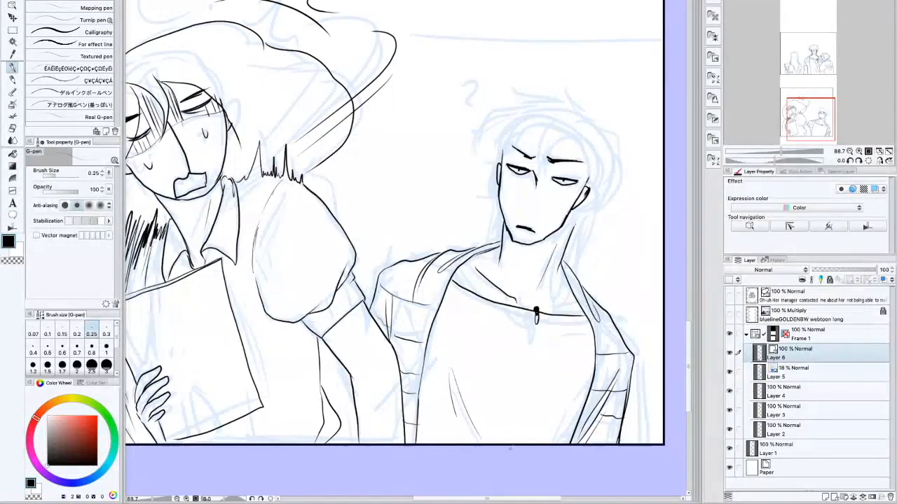
left_click_drag(548, 380, 515, 444)
left_click_drag(589, 391, 560, 444)
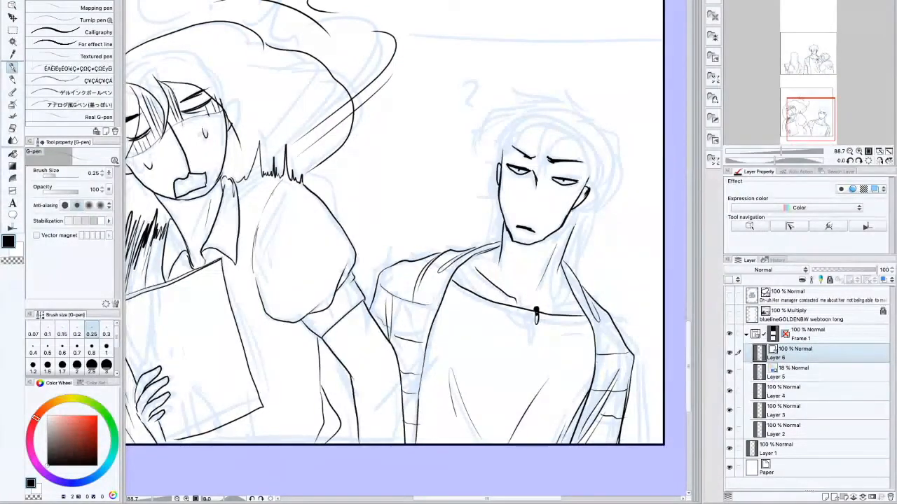
- Ink the frowning man's bangs falling over his brows and eyes, and the crown and rounded side of his hair
left_click_drag(569, 131, 537, 189)
mouse_move(559, 116)
left_mouse_down()
mouse_move(519, 159)
mouse_move(530, 205)
left_mouse_up()
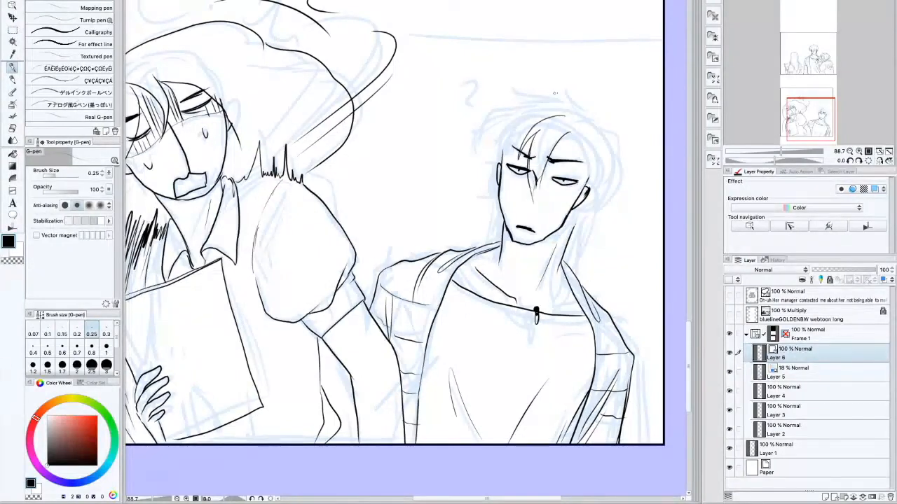
left_click_drag(566, 102, 512, 90)
left_click_drag(532, 108, 471, 158)
left_click_drag(487, 126, 482, 175)
left_click_drag(491, 148, 496, 193)
left_click_drag(508, 133, 502, 189)
left_click_drag(511, 169, 513, 198)
left_click_drag(565, 134, 548, 192)
left_click_drag(566, 163, 556, 193)
left_click_drag(572, 157, 566, 203)
left_click_drag(583, 173, 576, 201)
- Ink the long strands hanging along both sides of the frowning man's neck and the remaining outline of his hair
left_click_drag(497, 187, 492, 272)
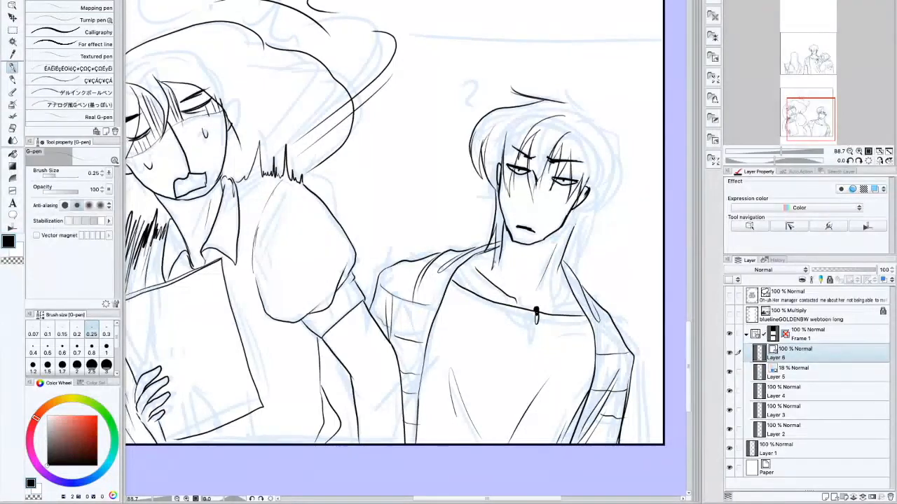
mouse_move(575, 210)
left_mouse_down()
mouse_move(559, 239)
mouse_move(562, 263)
left_mouse_up()
mouse_move(566, 88)
left_mouse_down()
mouse_move(600, 131)
mouse_move(618, 175)
mouse_move(589, 219)
left_mouse_up()
left_click_drag(606, 183, 563, 274)
left_click_drag(568, 226, 552, 274)
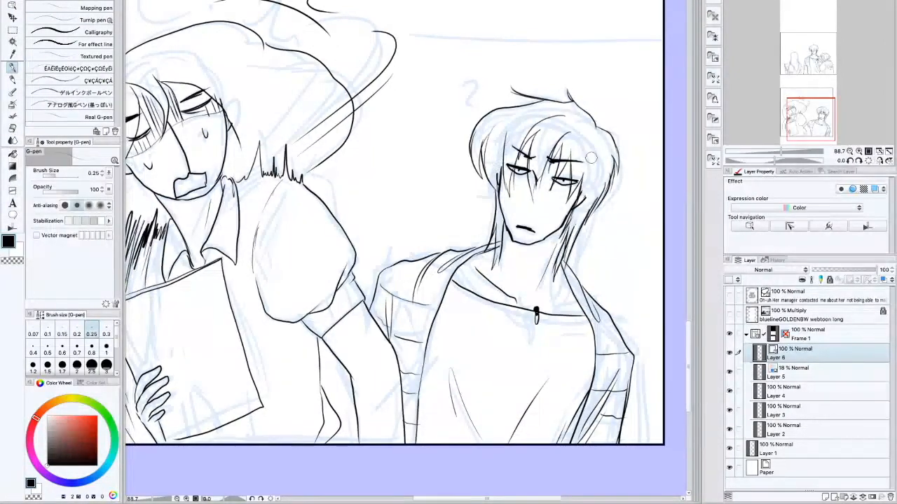
left_click_drag(567, 226, 555, 262)
mouse_move(554, 152)
left_mouse_down()
mouse_move(545, 195)
mouse_move(523, 181)
left_mouse_up()
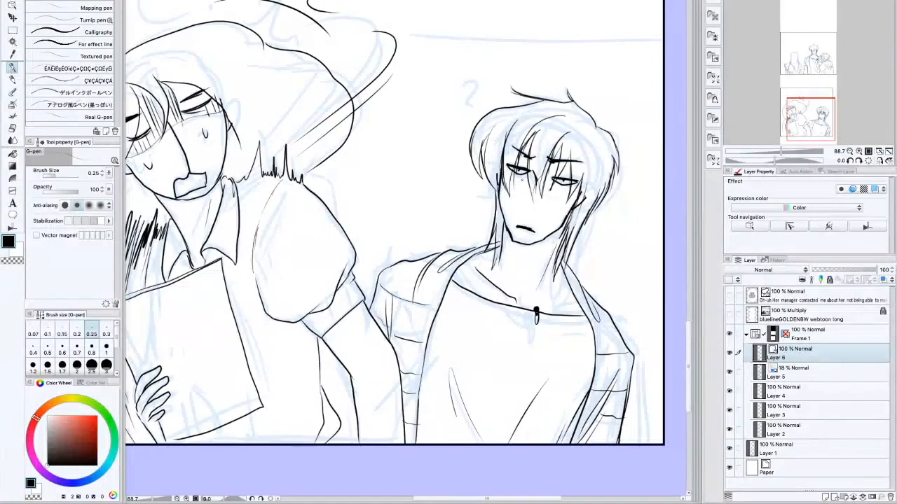
left_click_drag(552, 290, 554, 295)
- Draw a bold black question mark beside the frowning man's head with the Milli pen
key("p")
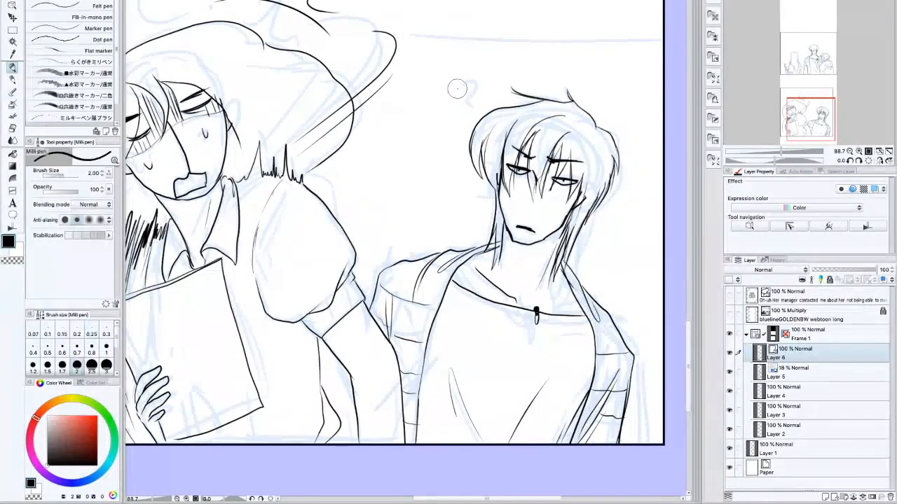
mouse_move(448, 88)
left_mouse_down()
mouse_move(460, 97)
mouse_move(458, 106)
left_mouse_up()
left_click(462, 112)
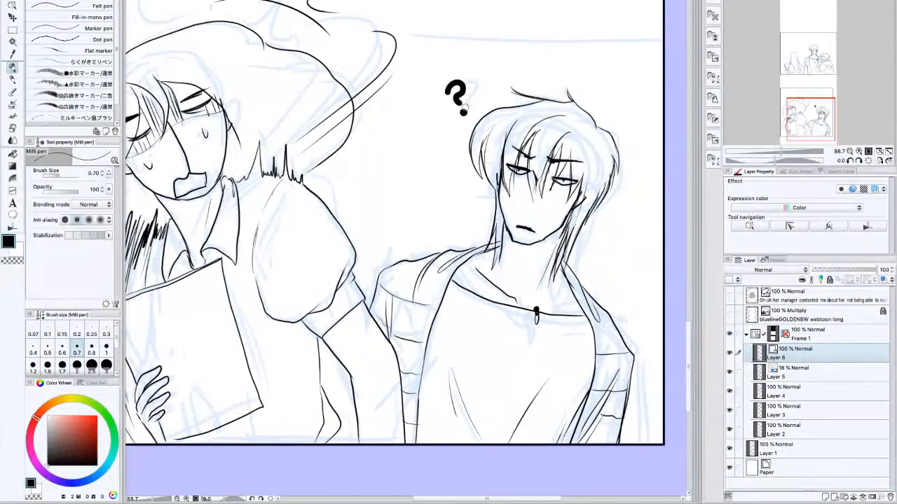
- Add a new raster layer above the Frame 1 folder for the CRASH sound effect
key("p")
left_click_drag(687, 332, 697, 281)
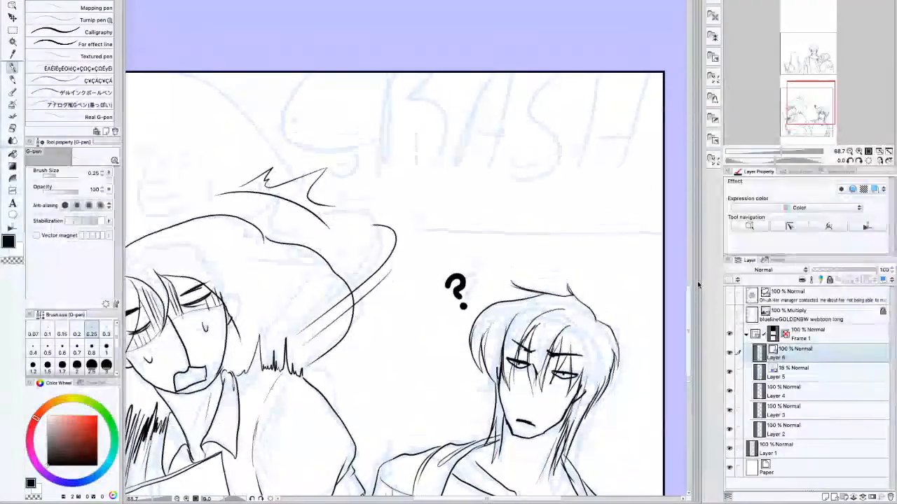
left_click(835, 497)
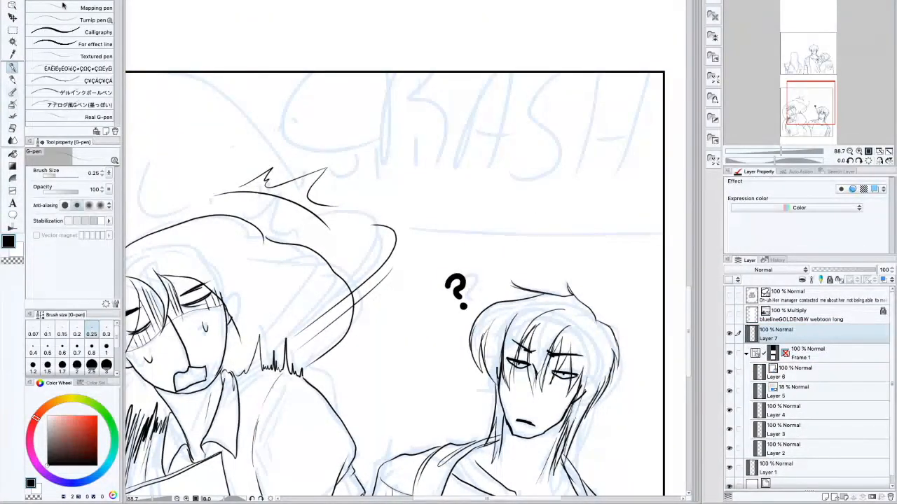
left_click(12, 91)
left_click(89, 2)
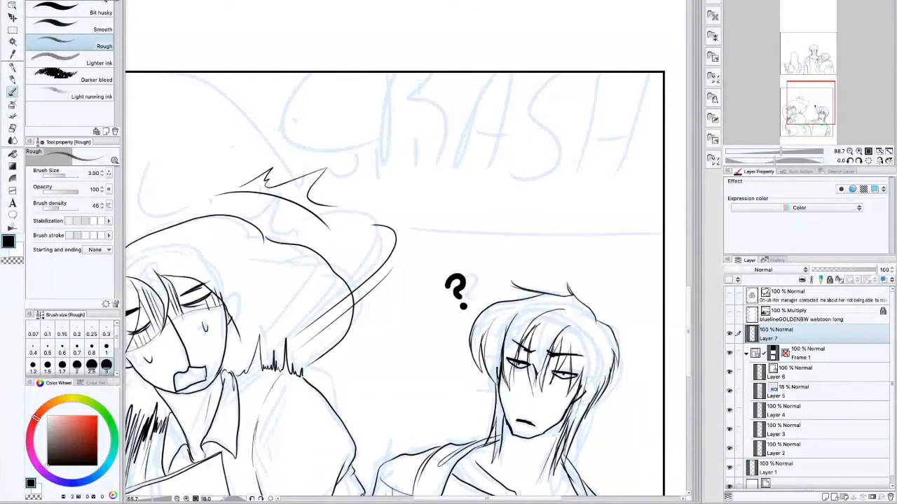
left_click(105, 3)
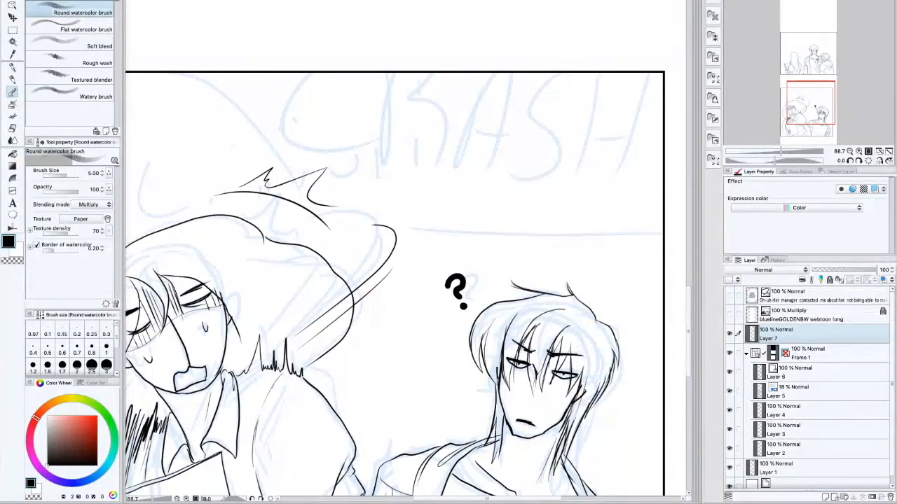
left_click(70, 41)
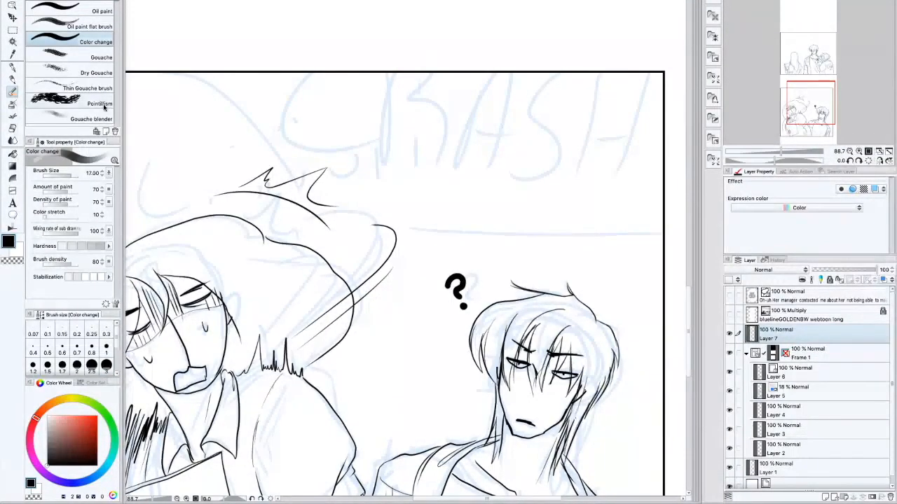
left_click(101, 103)
left_click_drag(200, 114, 224, 168)
key("ctrl+z")
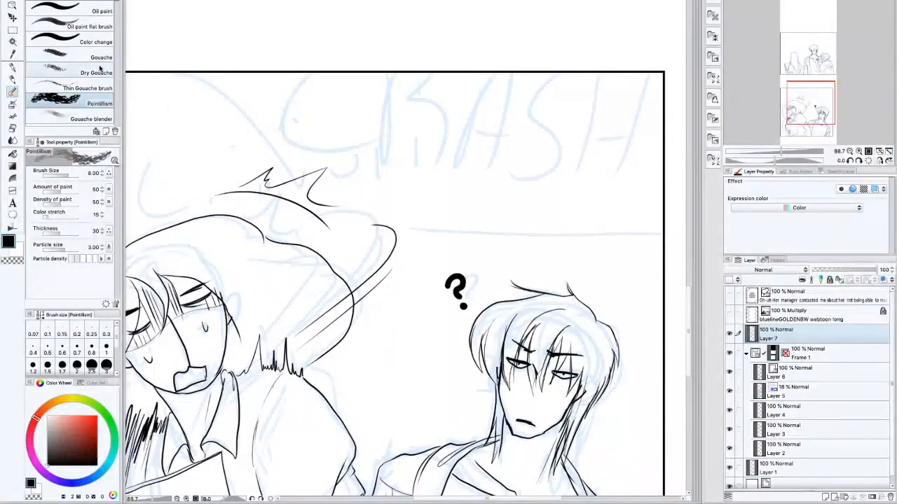
- Letter a large, thick black C and R across the panel's upper border with the Rough ink brush at size 3
left_click(70, 46)
left_click_drag(235, 81, 228, 150)
key("ctrl+z")
scroll(361, 110, "up", 1)
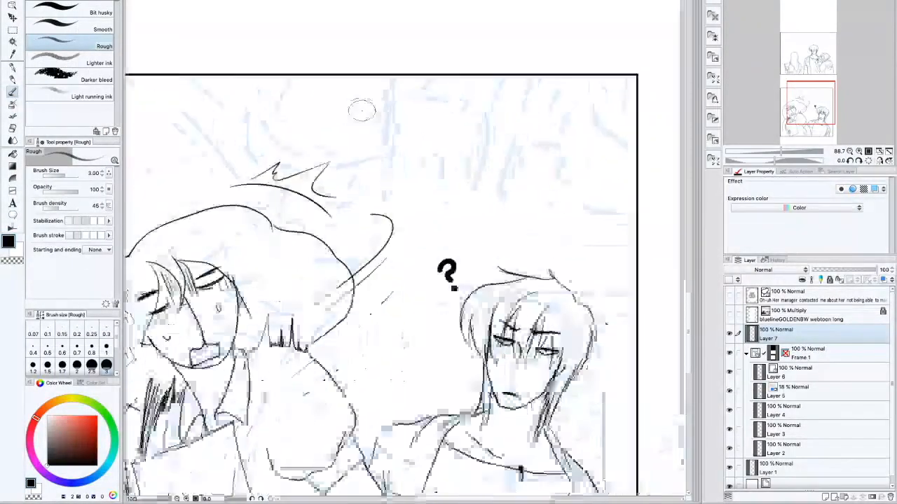
scroll(361, 110, "down", 4)
mouse_move(385, 36)
left_mouse_down()
mouse_move(336, 120)
mouse_move(363, 43)
mouse_move(386, 37)
mouse_move(333, 84)
mouse_move(326, 119)
mouse_move(350, 125)
left_mouse_up()
key("ctrl+z")
key("ctrl+z")
mouse_move(294, 21)
left_mouse_down()
mouse_move(259, 68)
mouse_move(263, 144)
mouse_move(287, 30)
mouse_move(311, 23)
mouse_move(253, 129)
left_mouse_up()
left_click_drag(321, 109, 317, 130)
mouse_move(338, 58)
left_mouse_down()
mouse_move(331, 90)
mouse_move(344, 60)
mouse_move(356, 137)
left_mouse_up()
- Letter the A, S and H in thick black strokes to complete the word CRASH, slanting down above the frowning man
mouse_move(382, 76)
left_mouse_down()
mouse_move(361, 151)
mouse_move(385, 73)
mouse_move(395, 182)
left_mouse_up()
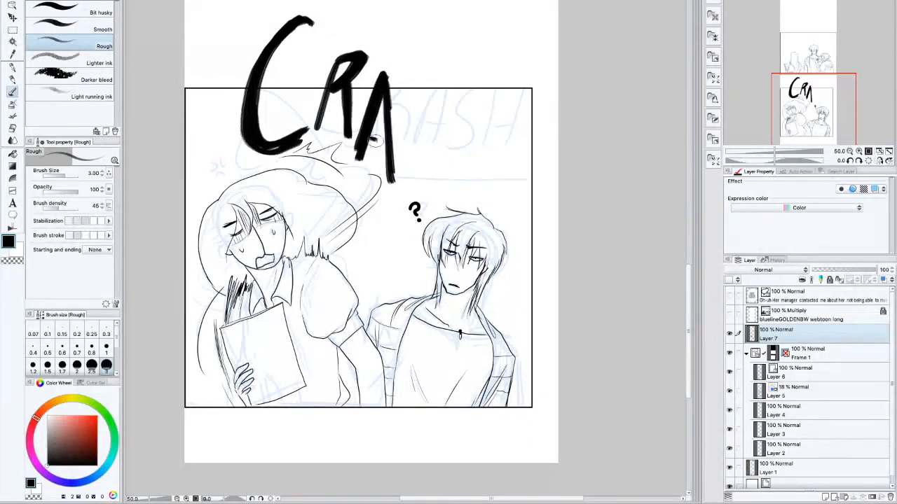
left_click_drag(388, 85, 396, 185)
left_click_drag(424, 81, 424, 175)
left_click_drag(455, 70, 464, 161)
left_click_drag(462, 147, 489, 127)
mouse_move(477, 70)
left_mouse_down()
mouse_move(490, 180)
mouse_move(499, 181)
left_mouse_up()
left_click_drag(451, 65, 459, 157)
left_click_drag(426, 94, 404, 149)
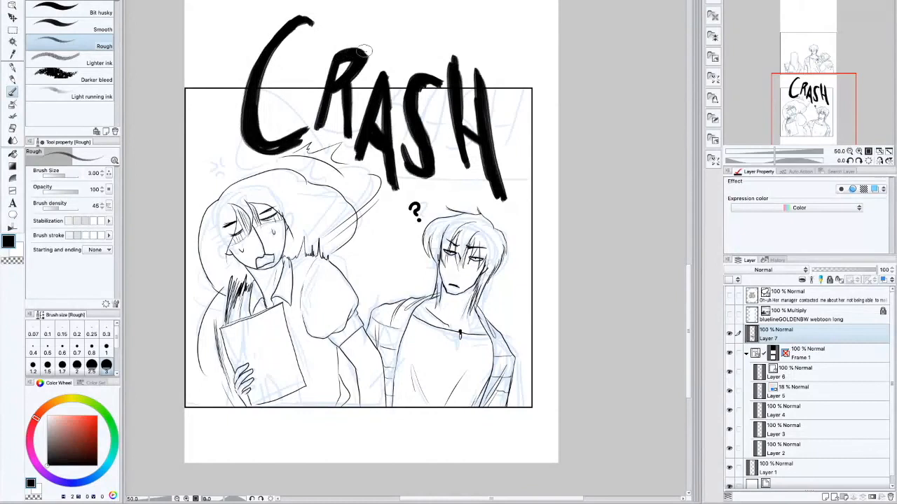
- Scratch thin transparent lines through the CRASH lettering with the 0.25 G-pen and erase ragged patches using the Tree leaves a1 brush
left_click(12, 67)
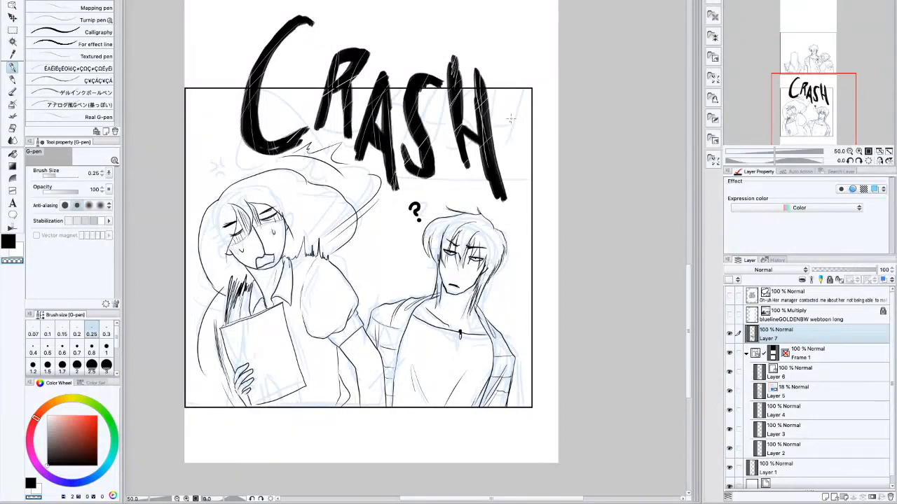
left_click(12, 116)
key("bracketleft")
key("bracketleft")
key("bracketleft")
key("bracketleft")
left_click_drag(352, 56, 366, 54)
left_click_drag(449, 70, 452, 105)
left_click_drag(357, 140, 361, 159)
- Erase more ragged patches from the C, the middle of the A and the foot of the H with Tree leaves a1
key("bracketright")
key("bracketright")
key("bracketright")
key("bracketleft")
key("bracketleft")
left_click_drag(259, 138, 275, 144)
left_click_drag(367, 103, 380, 119)
left_click_drag(261, 70, 252, 92)
left_click_drag(476, 186, 466, 168)
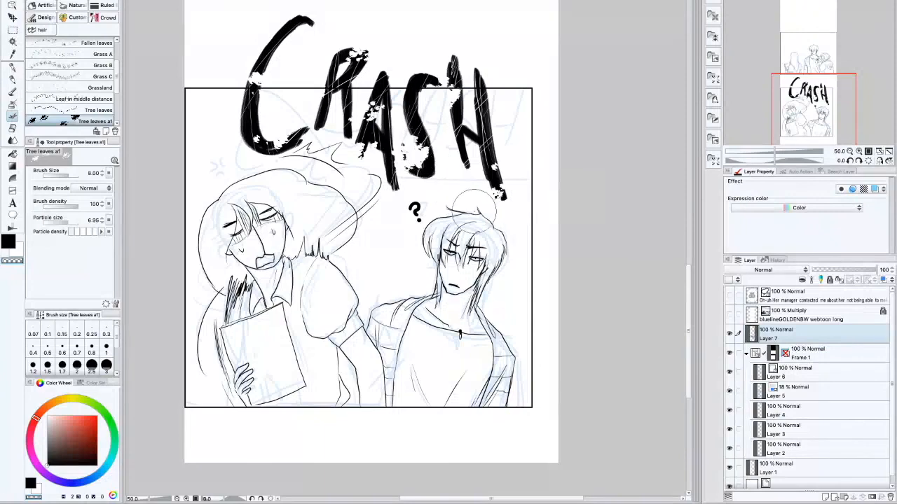
- Set the Tree leaves a1 brush to size 7 and particle size 2.07, and chip small gaps into the S
key("bracketleft")
left_click_drag(66, 222, 39, 223)
left_click(64, 222)
left_click_drag(412, 134, 402, 133)
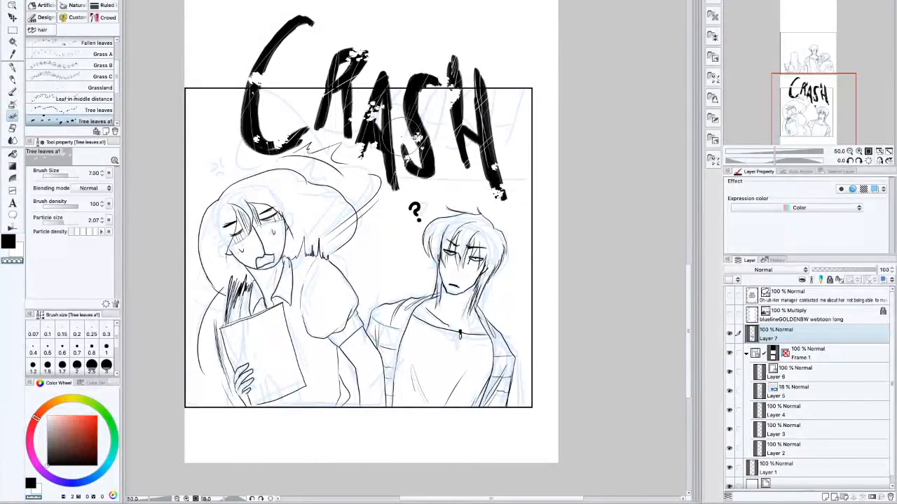
- Hide the blue sketch on Layer 5 and show the dialogue layer over the inked panels
mouse_move(688, 274)
left_mouse_down()
mouse_move(687, 190)
mouse_move(687, 268)
left_mouse_up()
left_click(728, 393)
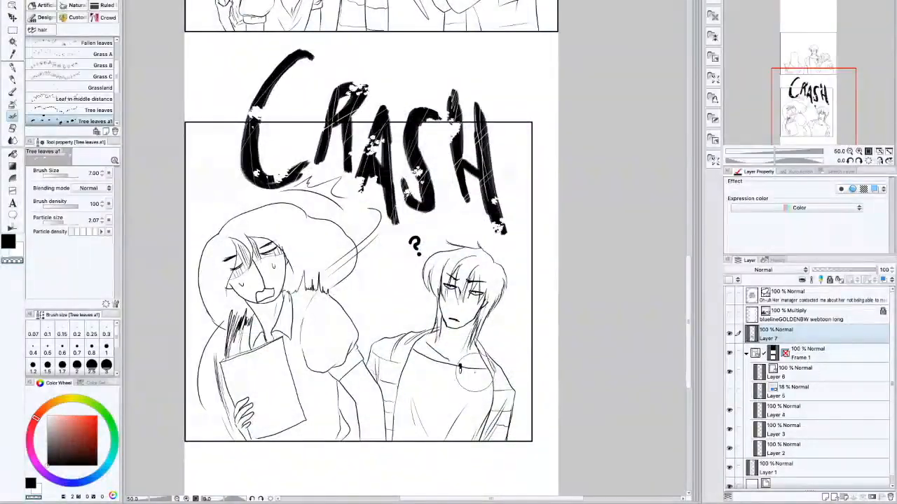
scroll(533, 319, "up", 5)
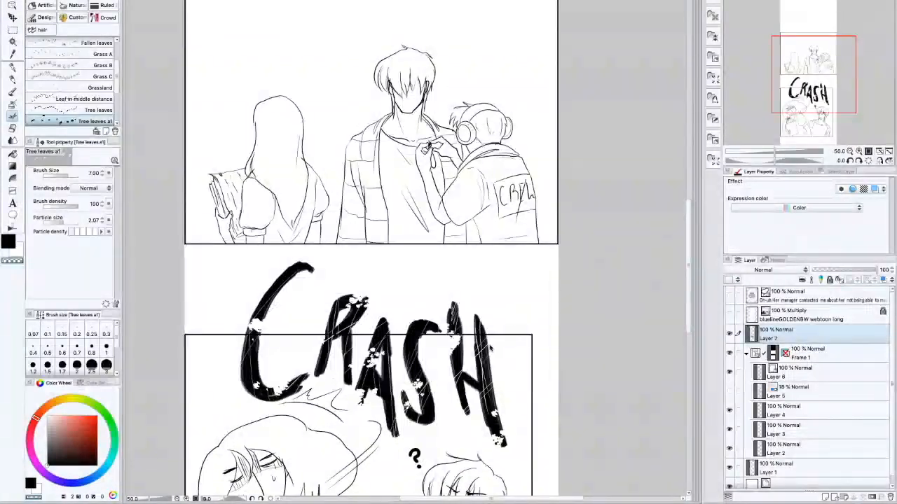
left_click(729, 295)
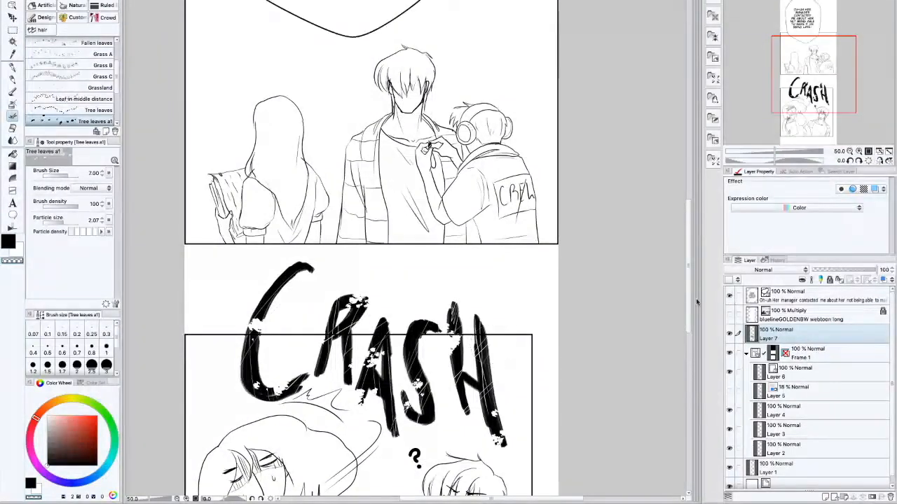